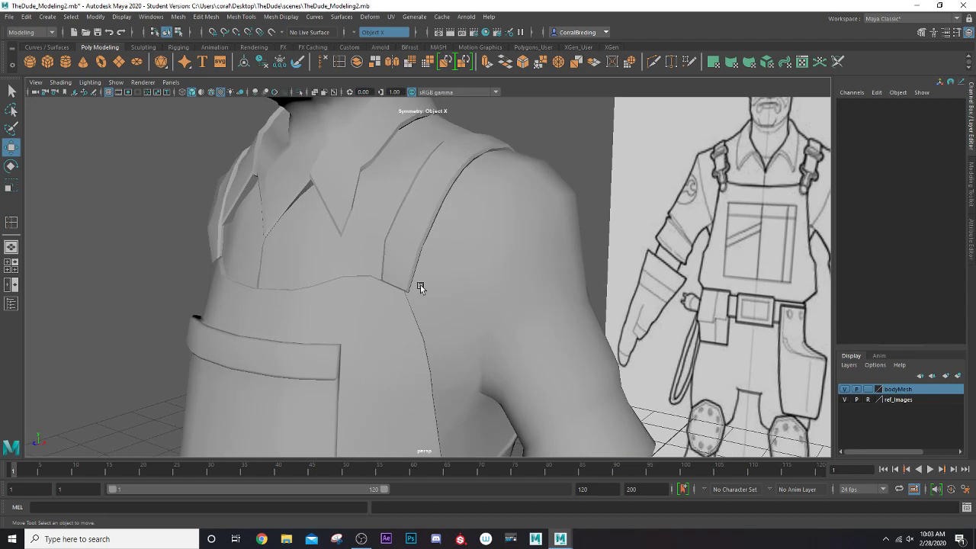
Create a polygon cylinder and move it to the chest at about X 1.24, Y 5.23, Z 1.84
{"action": "left_click_drag", "start_coordinate": [421, 285], "coordinate": [383, 279], "text": "alt"}
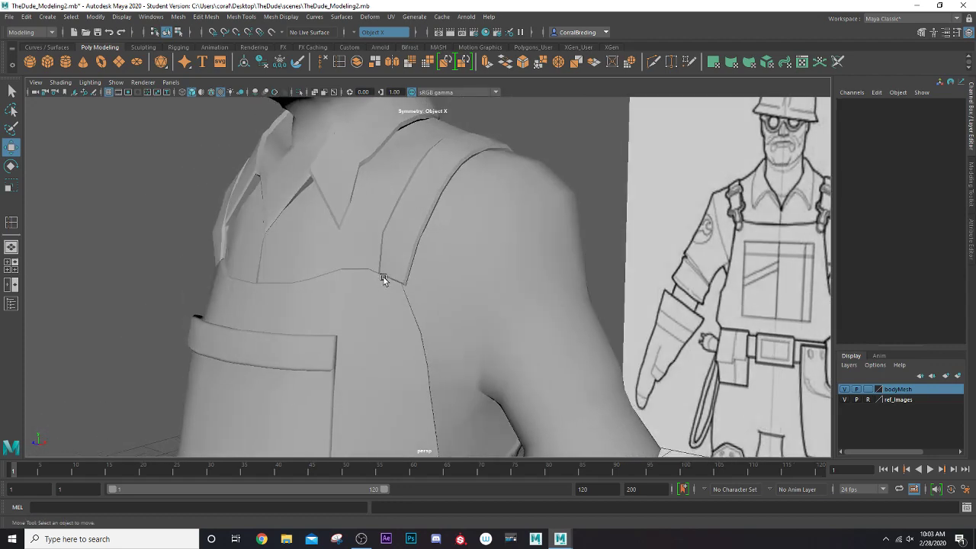
{"action": "scroll", "coordinate": [410, 258], "scroll_direction": "down", "scroll_amount": 6}
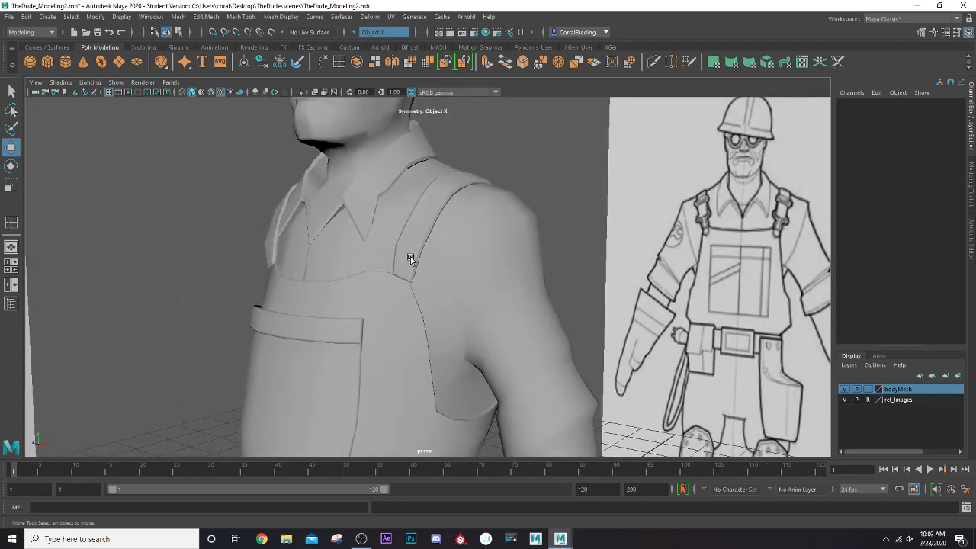
{"action": "left_click", "coordinate": [65, 62]}
{"action": "scroll", "coordinate": [345, 297], "scroll_direction": "down", "scroll_amount": 4}
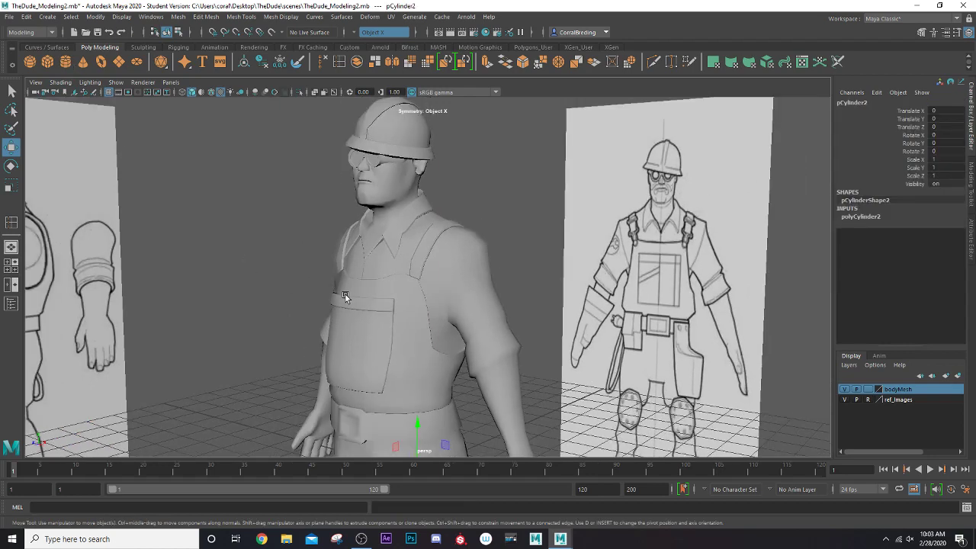
{"action": "left_click_drag", "start_coordinate": [399, 433], "coordinate": [385, 251]}
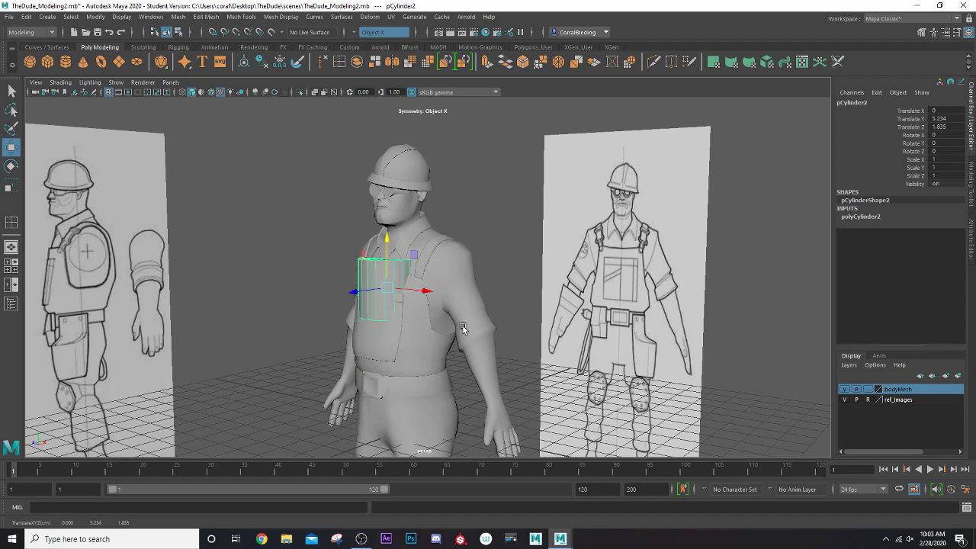
{"action": "left_click_drag", "start_coordinate": [427, 296], "coordinate": [457, 297]}
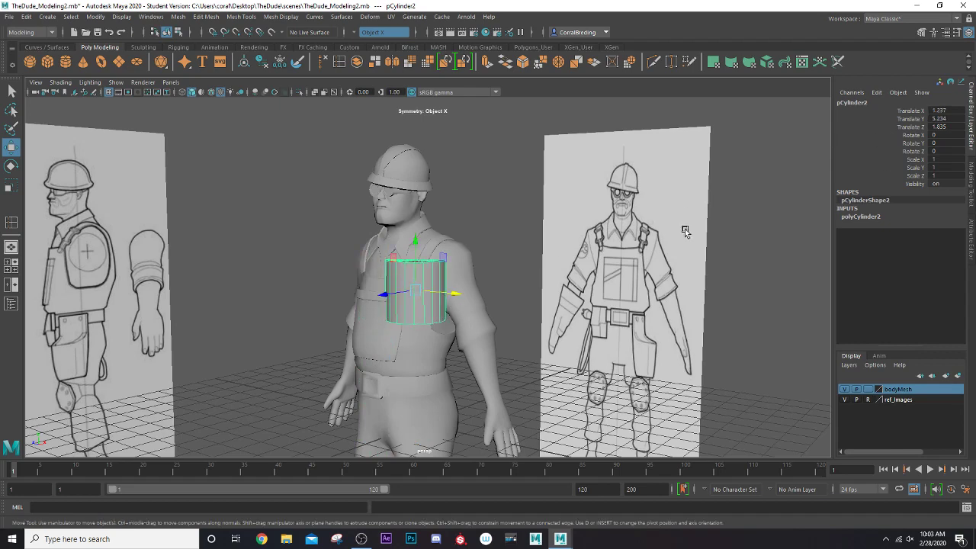
{"action": "scroll", "coordinate": [418, 232], "scroll_direction": "up", "scroll_amount": 5}
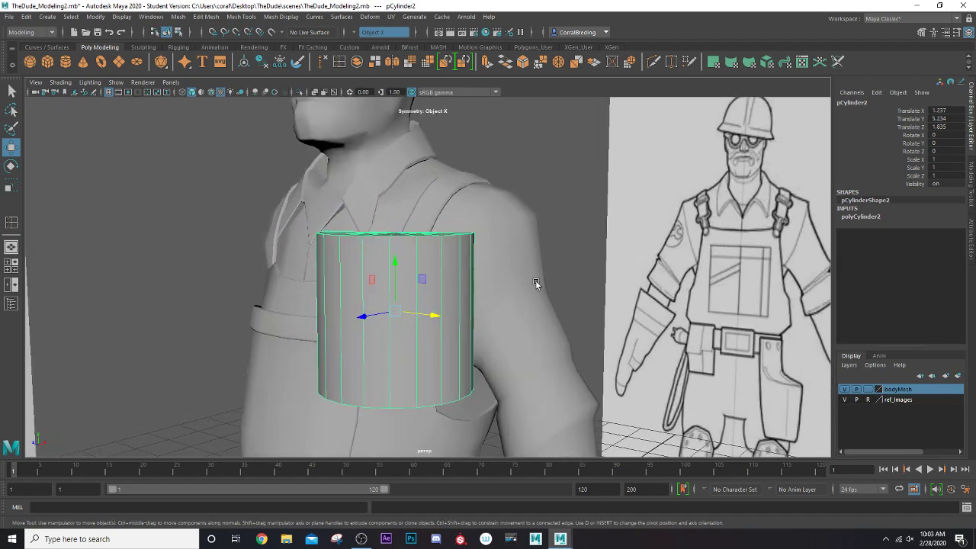
Rotate the cylinder to exactly 90 degrees around X so its cap faces forward
{"action": "key", "text": "e"}
{"action": "left_click_drag", "start_coordinate": [371, 282], "coordinate": [354, 324]}
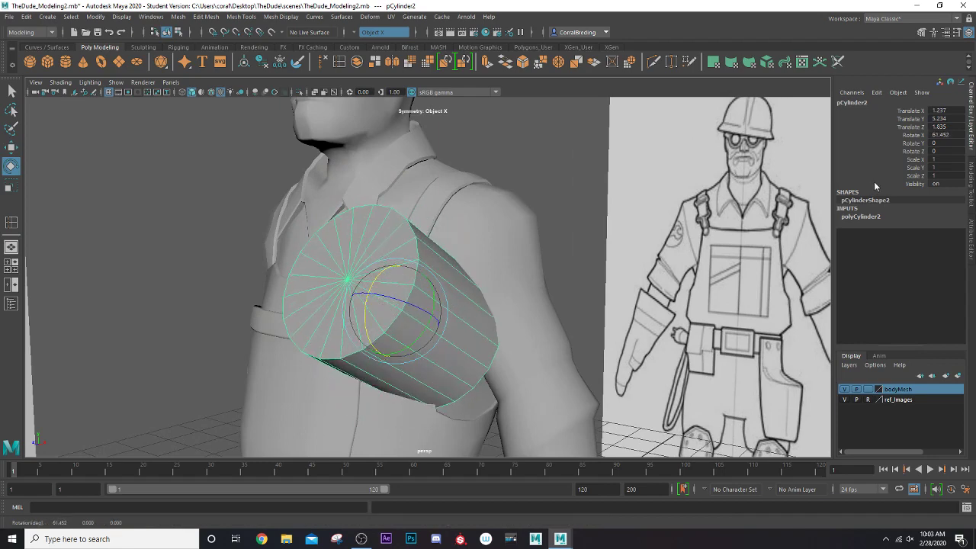
{"action": "double_click", "coordinate": [952, 135]}
{"action": "type", "text": "90"}
{"action": "key", "text": "Return"}
Scale the cylinder uniformly to about 0.237 and move it just below the overall strap's lower end
{"action": "key", "text": "r"}
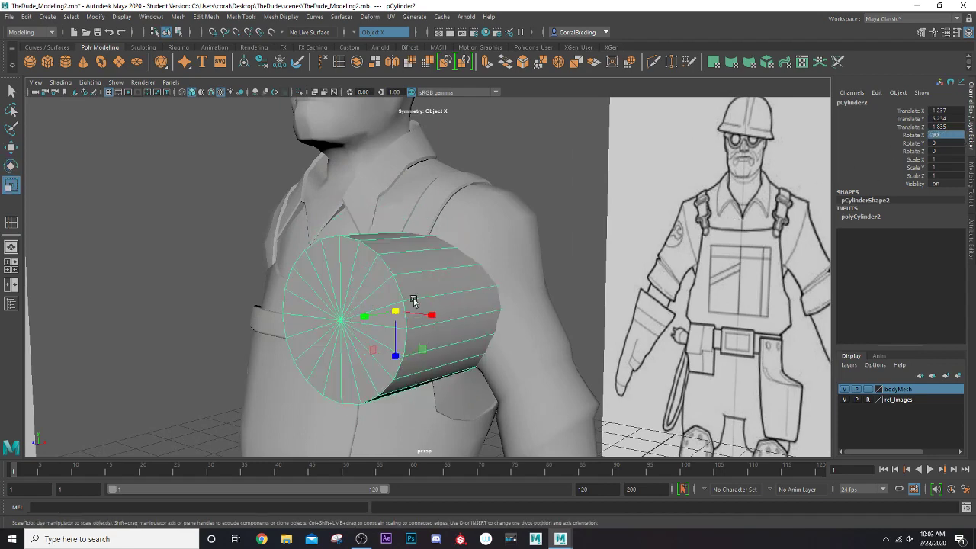
{"action": "left_click_drag", "start_coordinate": [395, 312], "coordinate": [290, 340]}
{"action": "key", "text": "w"}
{"action": "left_click_drag", "start_coordinate": [431, 313], "coordinate": [425, 316]}
{"action": "left_click_drag", "start_coordinate": [384, 349], "coordinate": [391, 328]}
{"action": "scroll", "coordinate": [394, 331], "scroll_direction": "up", "scroll_amount": 2}
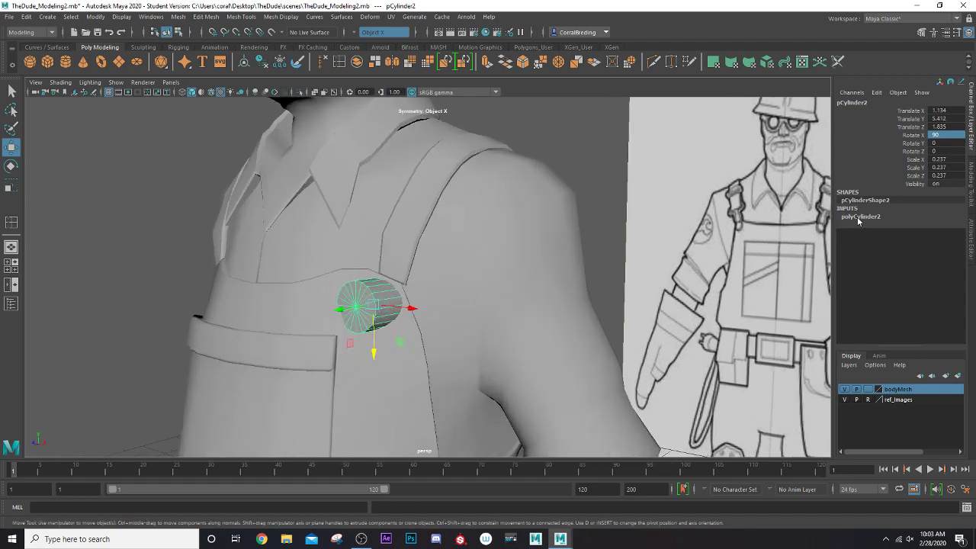
Set the cylinder's axis subdivisions to 12
{"action": "left_click", "coordinate": [859, 218]}
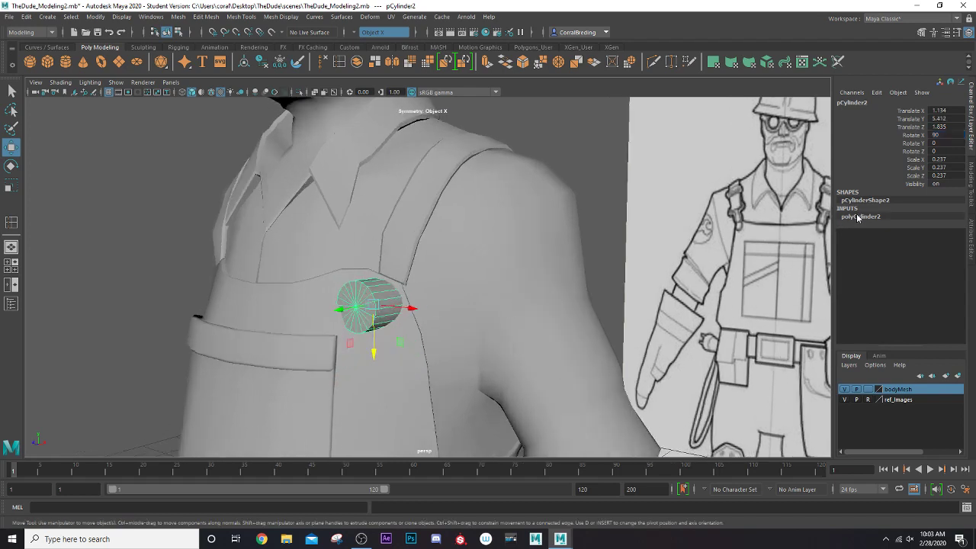
{"action": "left_click", "coordinate": [939, 240]}
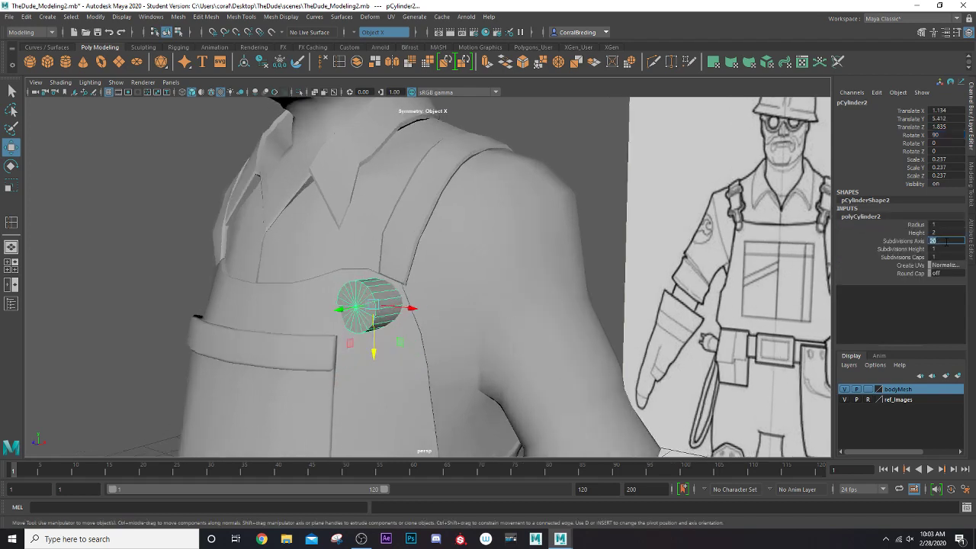
{"action": "key", "text": "Return"}
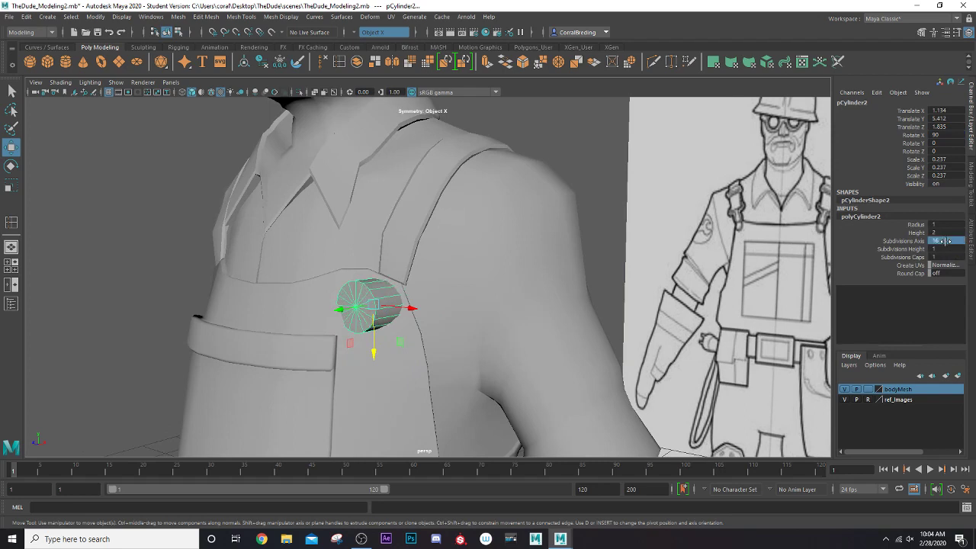
{"action": "left_click", "coordinate": [945, 241]}
{"action": "type", "text": "12"}
{"action": "key", "text": "Return"}
Flatten the cylinder to a disc scaled about 0.182 by 0.02 by 0.182, and tilt and position it flush with the bib's upper corner
{"action": "key", "text": "r"}
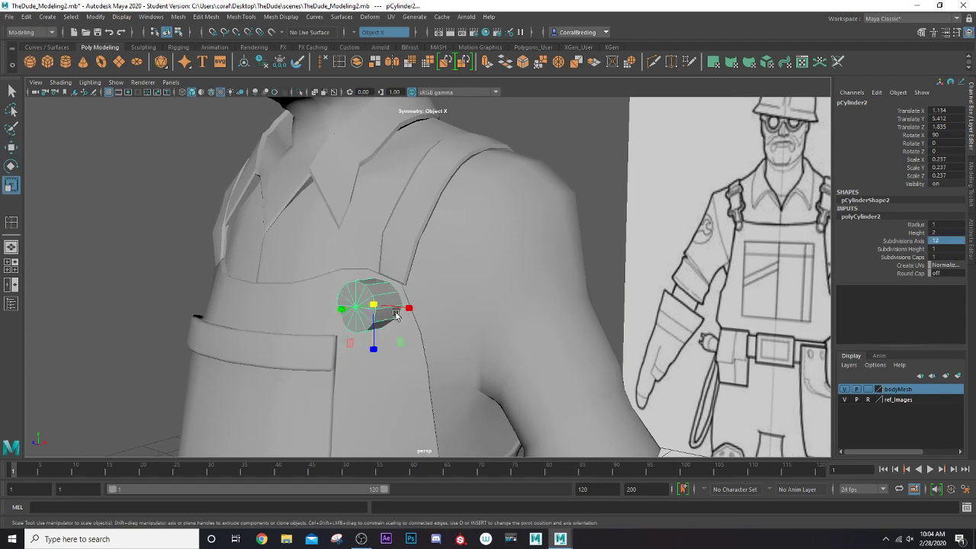
{"action": "left_click_drag", "start_coordinate": [372, 304], "coordinate": [423, 313]}
{"action": "key", "text": "e"}
{"action": "scroll", "coordinate": [388, 310], "scroll_direction": "up", "scroll_amount": 3}
{"action": "key", "text": "w"}
{"action": "key", "text": "r"}
{"action": "key", "text": "w"}
{"action": "key", "text": "e"}
{"action": "key", "text": "w"}
{"action": "scroll", "coordinate": [284, 338], "scroll_direction": "down", "scroll_amount": 3}
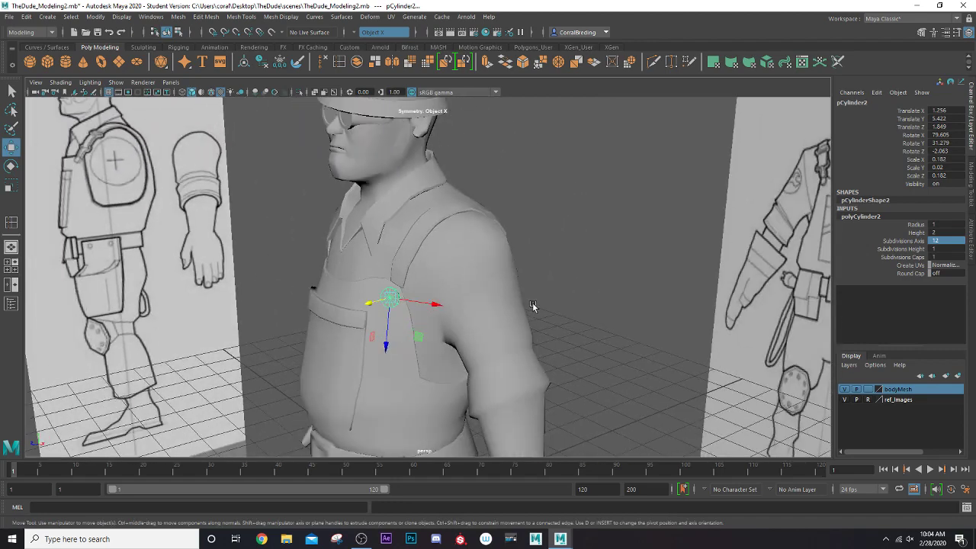
Turn symmetry off and isolate the disc in face selection mode
{"action": "left_click_drag", "start_coordinate": [532, 302], "coordinate": [732, 234], "text": "alt"}
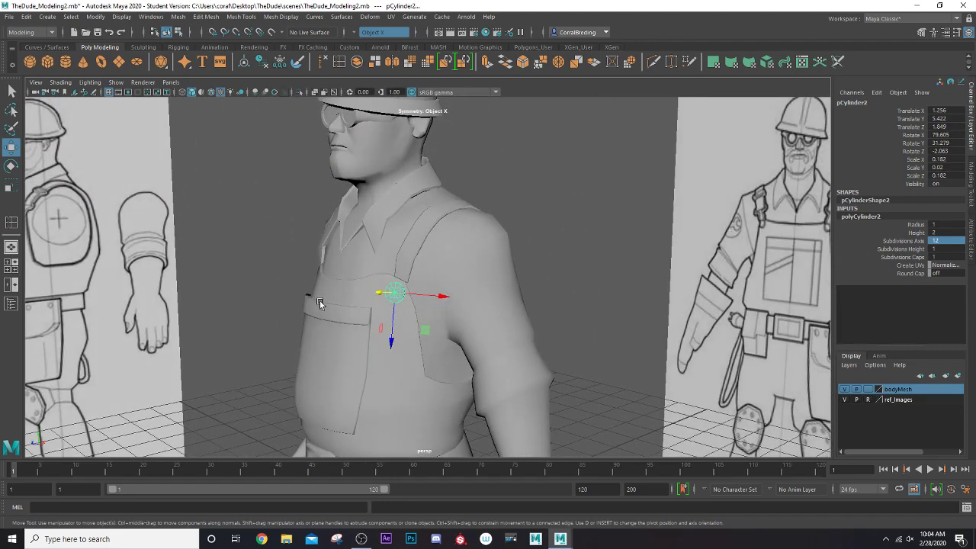
{"action": "scroll", "coordinate": [326, 304], "scroll_direction": "up", "scroll_amount": 5}
{"action": "left_click_drag", "start_coordinate": [305, 304], "coordinate": [265, 307], "text": "alt"}
{"action": "right_click_drag", "start_coordinate": [152, 238], "coordinate": [163, 248]}
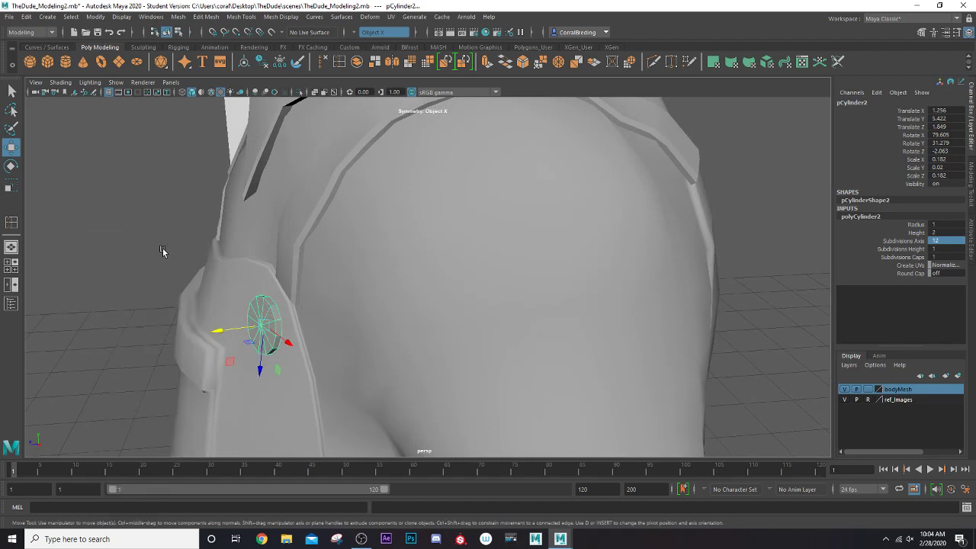
{"action": "scroll", "coordinate": [271, 308], "scroll_direction": "up", "scroll_amount": 1}
{"action": "middle_click_drag", "start_coordinate": [271, 308], "coordinate": [330, 262], "text": "alt"}
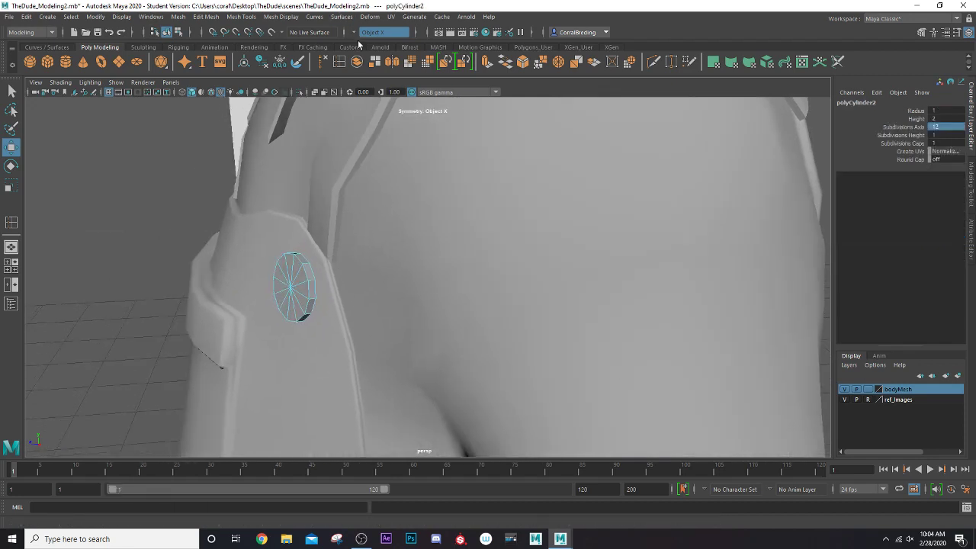
{"action": "left_click", "coordinate": [355, 32]}
{"action": "left_click", "coordinate": [371, 38]}
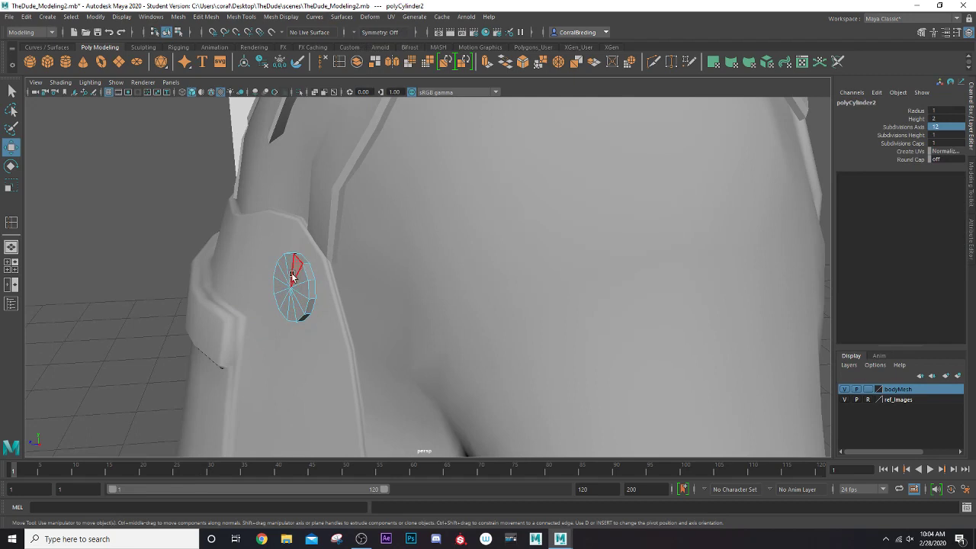
{"action": "right_click_drag", "start_coordinate": [294, 262], "coordinate": [296, 287]}
{"action": "left_click", "coordinate": [298, 91]}
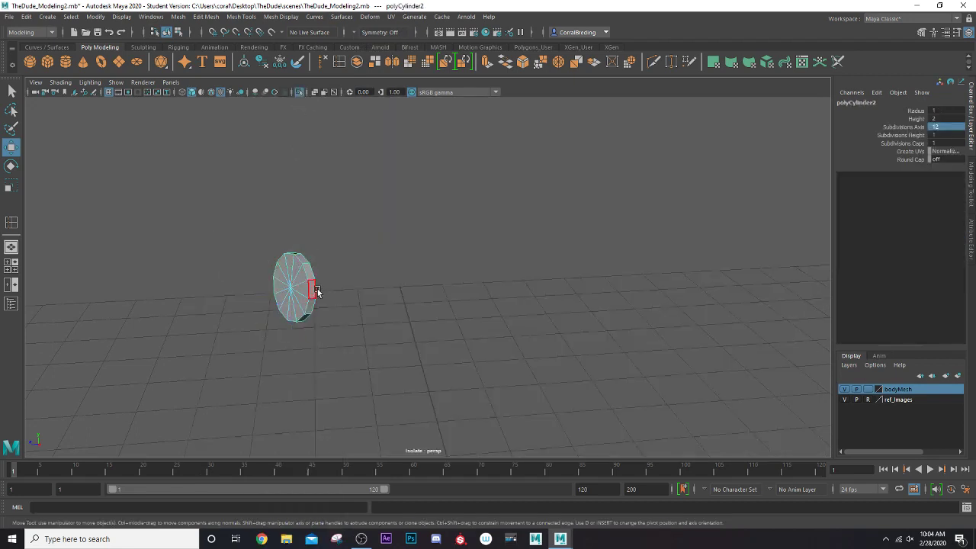
Extrude the disc's back cap faces inward to a scale of about 0.683, and extrude them again backward to form a stem
{"action": "left_click_drag", "start_coordinate": [317, 292], "coordinate": [235, 280], "text": "alt"}
{"action": "scroll", "coordinate": [235, 281], "scroll_direction": "up", "scroll_amount": 3}
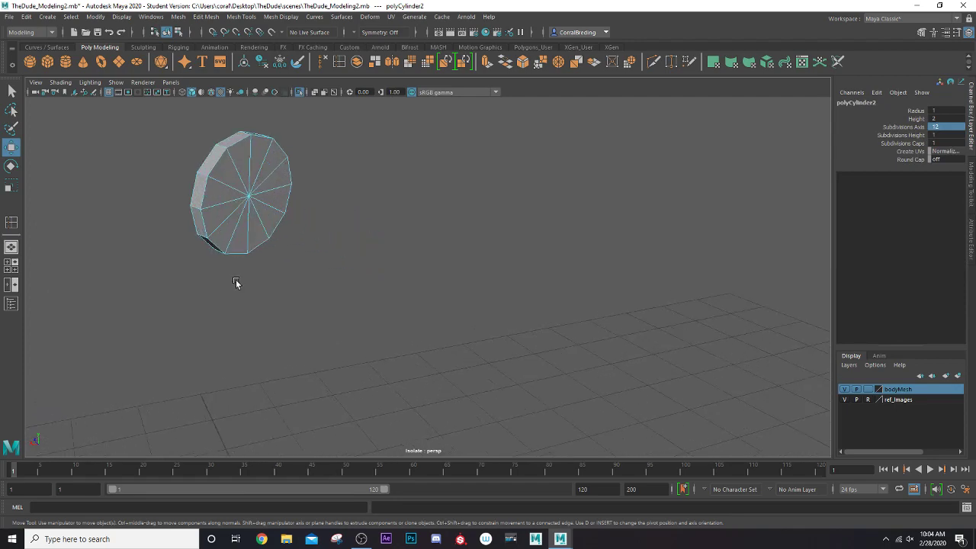
{"action": "scroll", "coordinate": [236, 282], "scroll_direction": "up", "scroll_amount": 3}
{"action": "middle_click_drag", "start_coordinate": [269, 259], "coordinate": [377, 344], "text": "alt"}
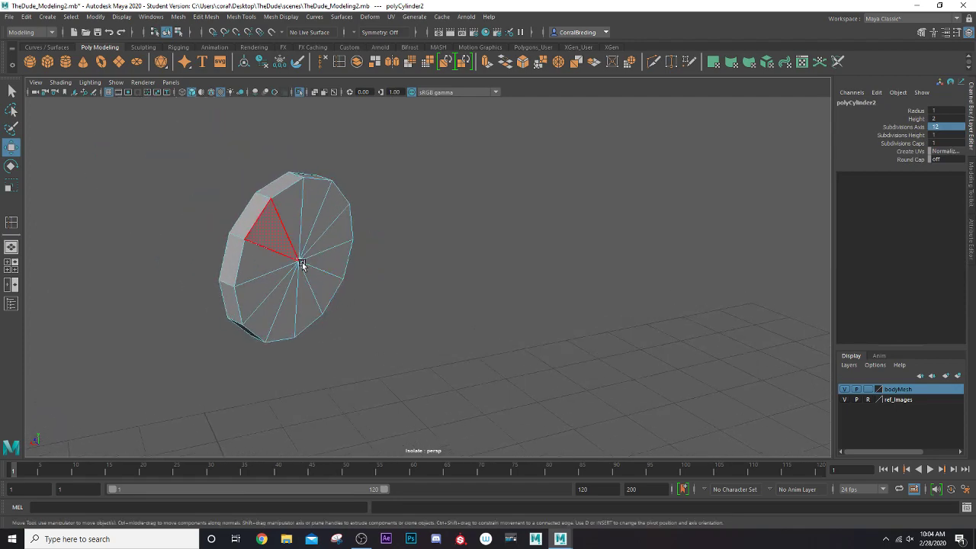
{"action": "left_click_drag", "start_coordinate": [302, 264], "coordinate": [412, 320]}
{"action": "middle_click_drag", "start_coordinate": [311, 330], "coordinate": [447, 297], "text": "alt"}
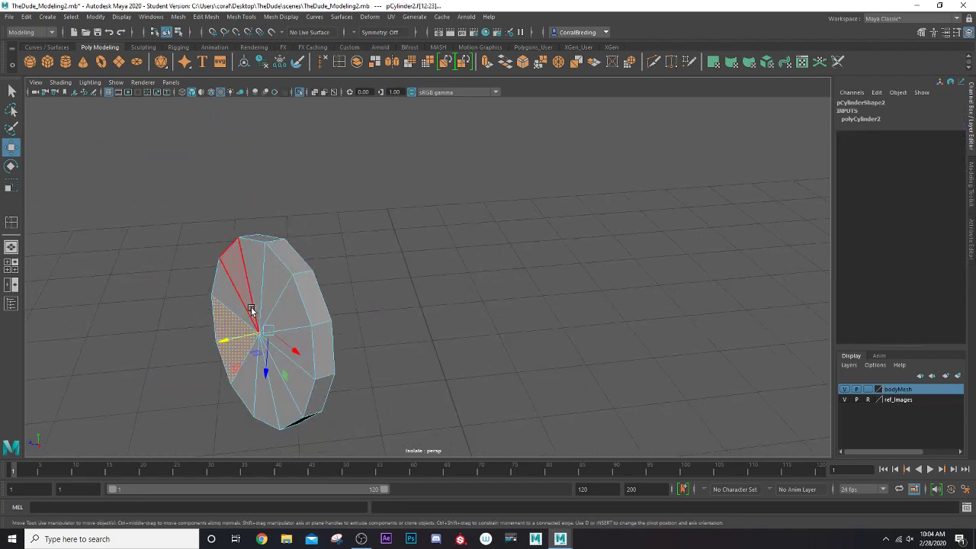
{"action": "left_click", "coordinate": [228, 356]}
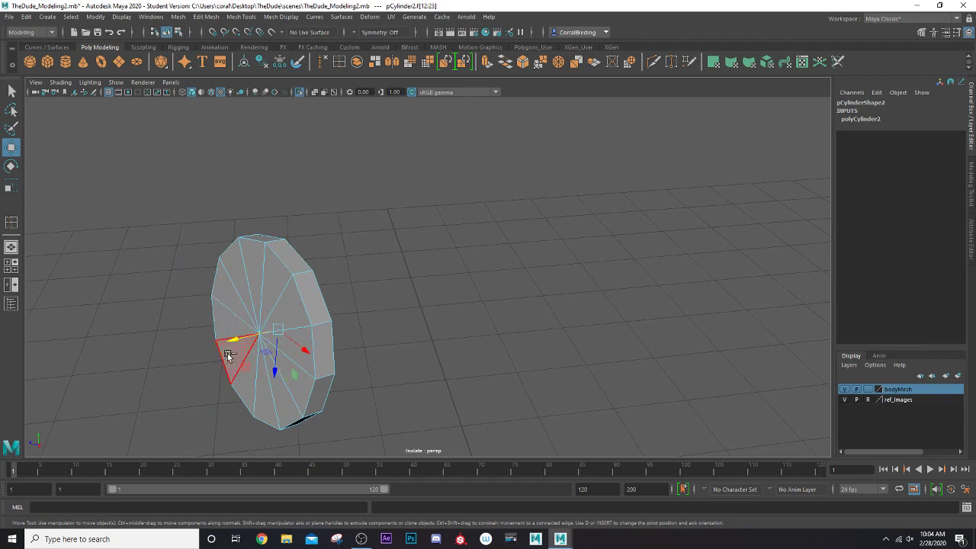
{"action": "scroll", "coordinate": [244, 358], "scroll_direction": "down", "scroll_amount": 3}
{"action": "left_click_drag", "start_coordinate": [435, 312], "coordinate": [378, 272], "text": "alt"}
{"action": "left_click", "coordinate": [486, 63]}
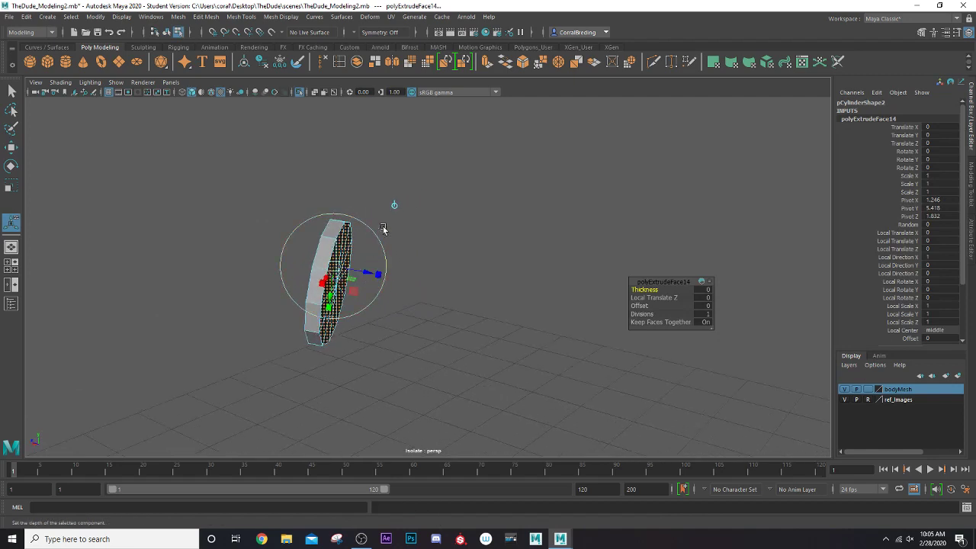
{"action": "left_click", "coordinate": [396, 204]}
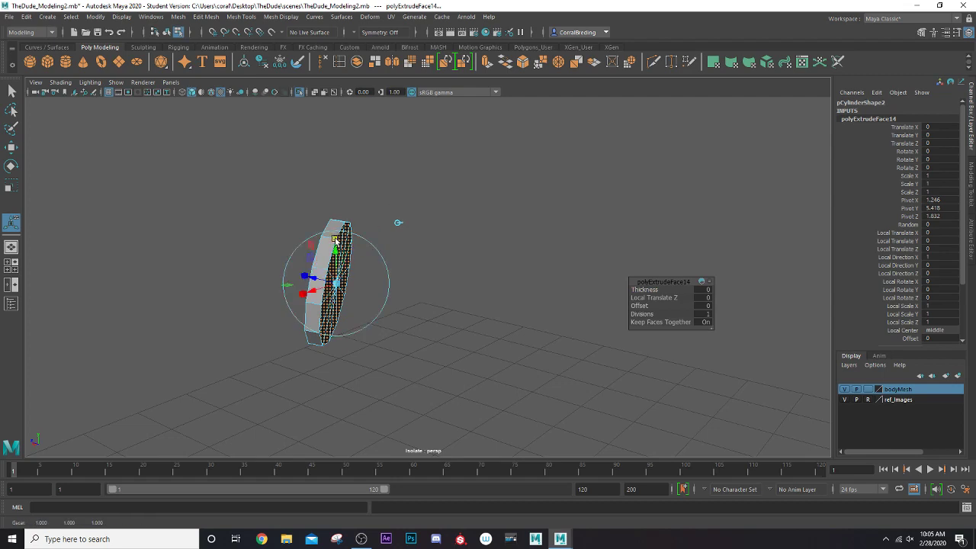
{"action": "key", "text": "ctrl+e"}
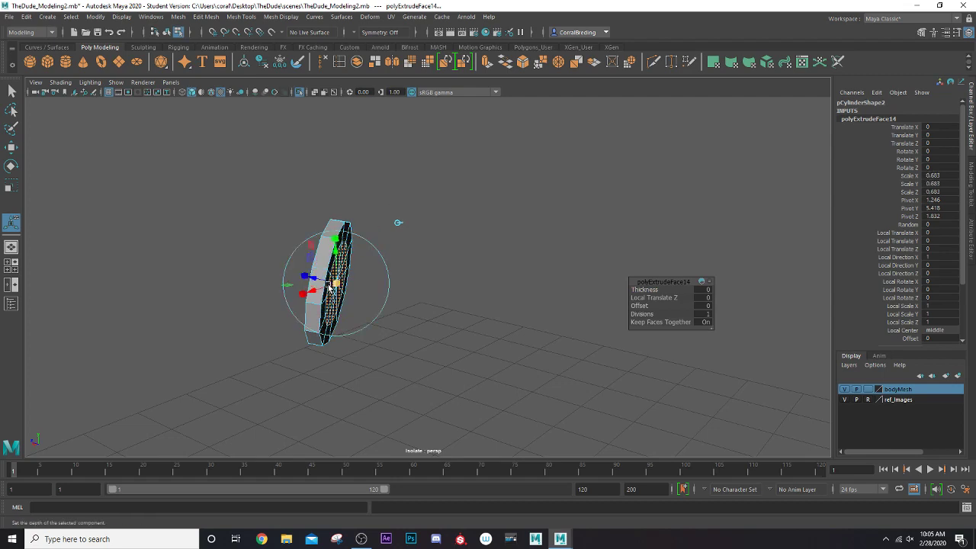
{"action": "left_click_drag", "start_coordinate": [328, 286], "coordinate": [370, 297]}
Inset the front cap faces with an extrusion, and extrude the inner faces outward by about 0.028 as a raised centre
{"action": "left_click_drag", "start_coordinate": [302, 304], "coordinate": [429, 266]}
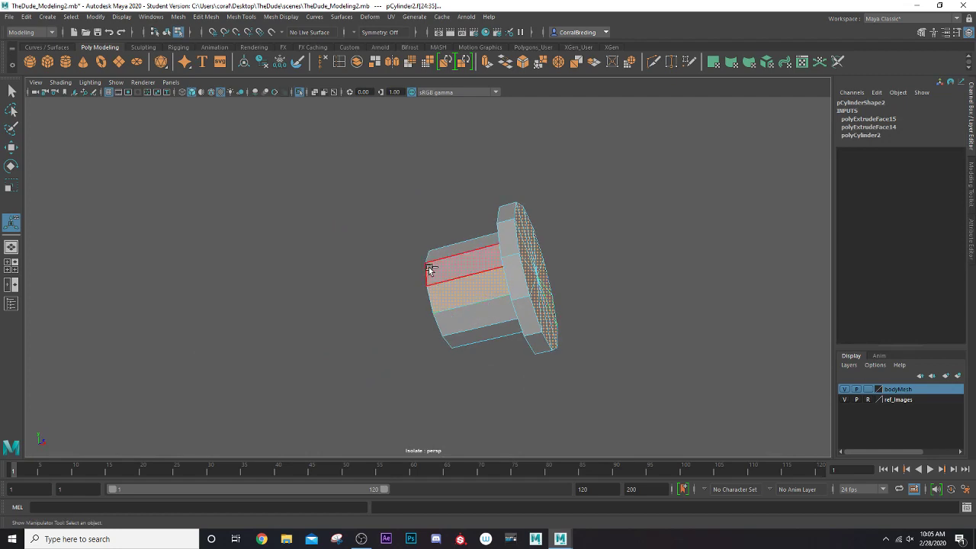
{"action": "left_click_drag", "start_coordinate": [469, 313], "coordinate": [381, 338], "text": "alt"}
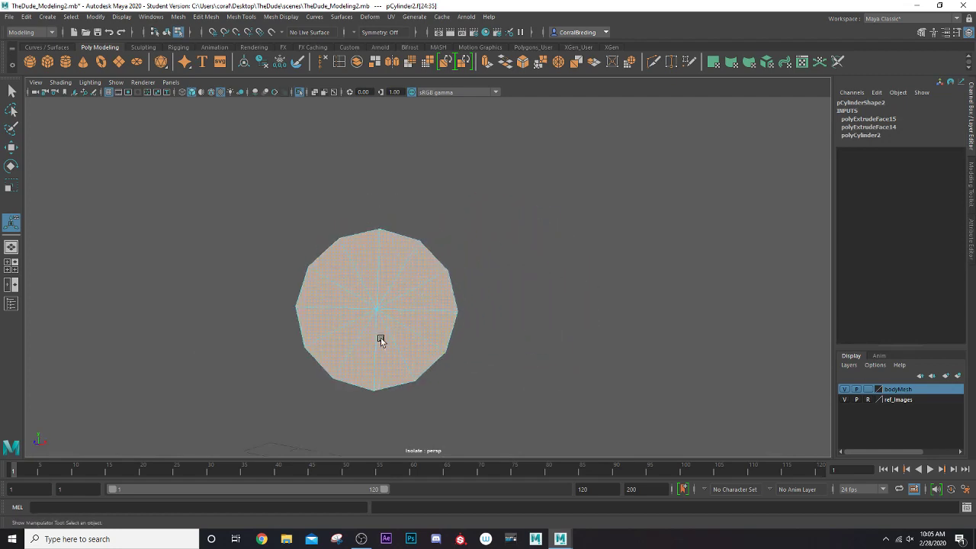
{"action": "left_click", "coordinate": [486, 62]}
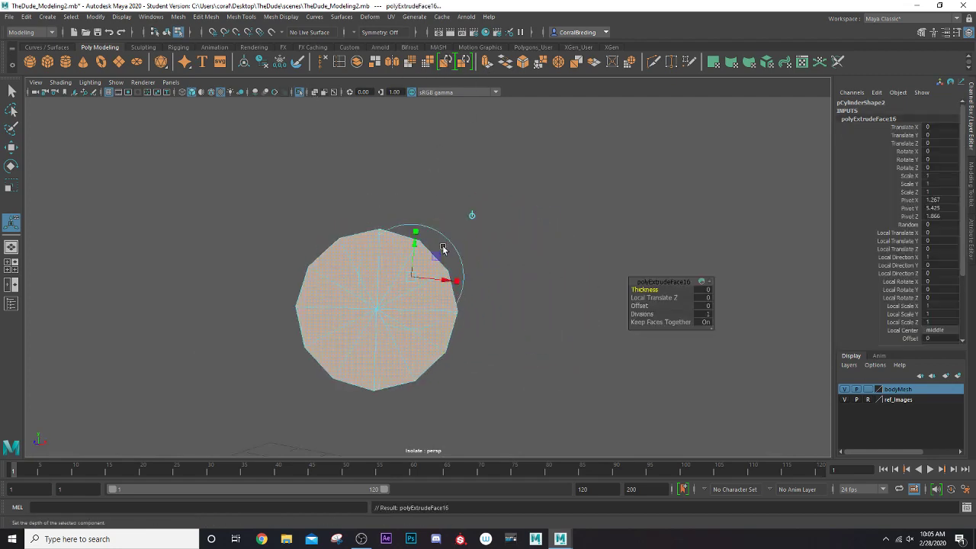
{"action": "left_click_drag", "start_coordinate": [449, 253], "coordinate": [330, 245], "text": "alt"}
{"action": "left_click", "coordinate": [330, 243]}
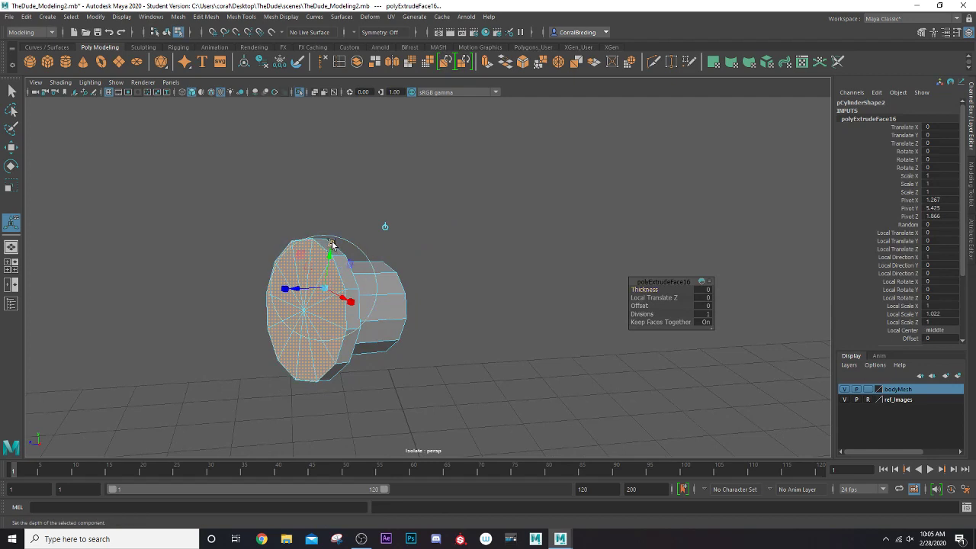
{"action": "left_click_drag", "start_coordinate": [324, 288], "coordinate": [281, 292]}
{"action": "key", "text": "ctrl+e"}
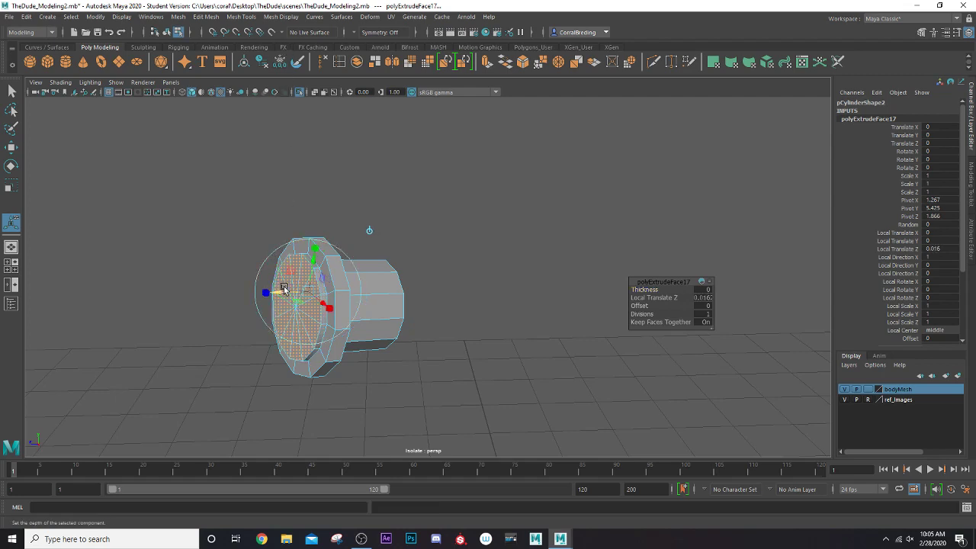
{"action": "left_click_drag", "start_coordinate": [284, 290], "coordinate": [276, 288]}
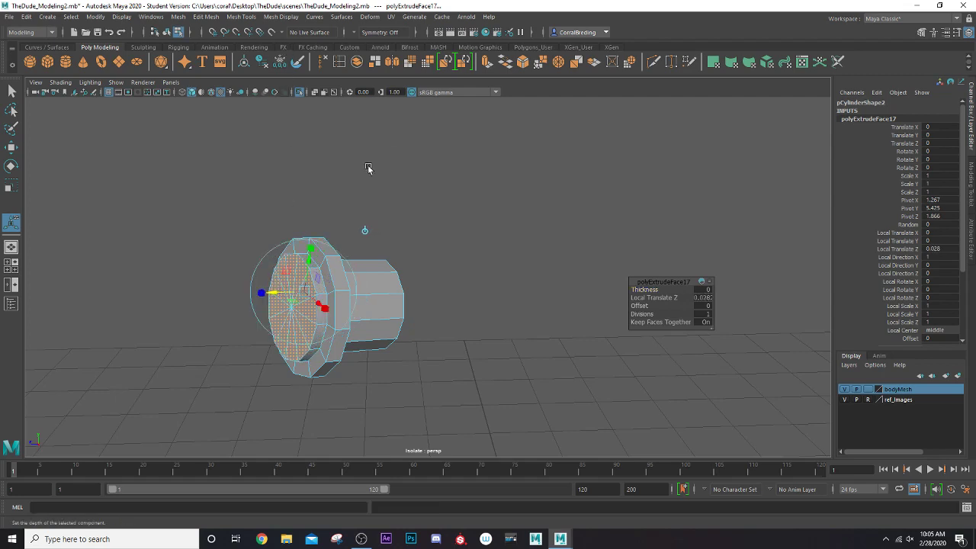
Bevel the raised front faces with a fraction of 0.5, and end the isolation to show the button on the body
{"action": "left_click", "coordinate": [523, 62]}
{"action": "right_click_drag", "start_coordinate": [313, 260], "coordinate": [342, 260]}
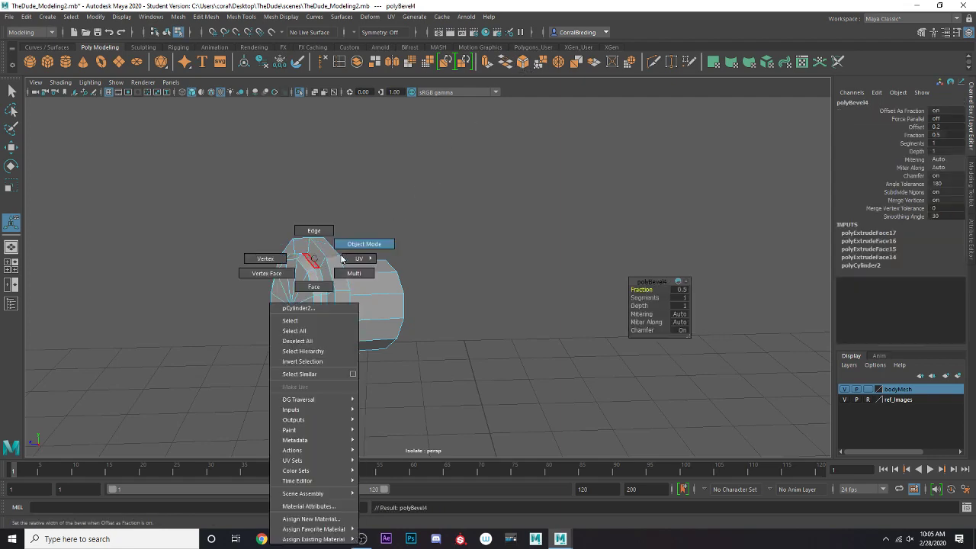
{"action": "left_click", "coordinate": [299, 91]}
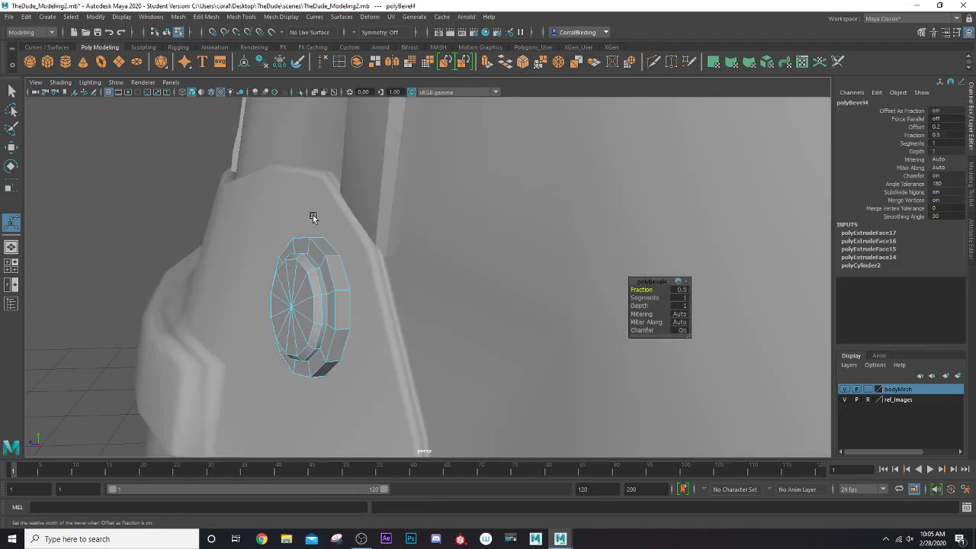
{"action": "left_click_drag", "start_coordinate": [313, 219], "coordinate": [316, 296], "text": "alt"}
{"action": "key", "text": "w"}
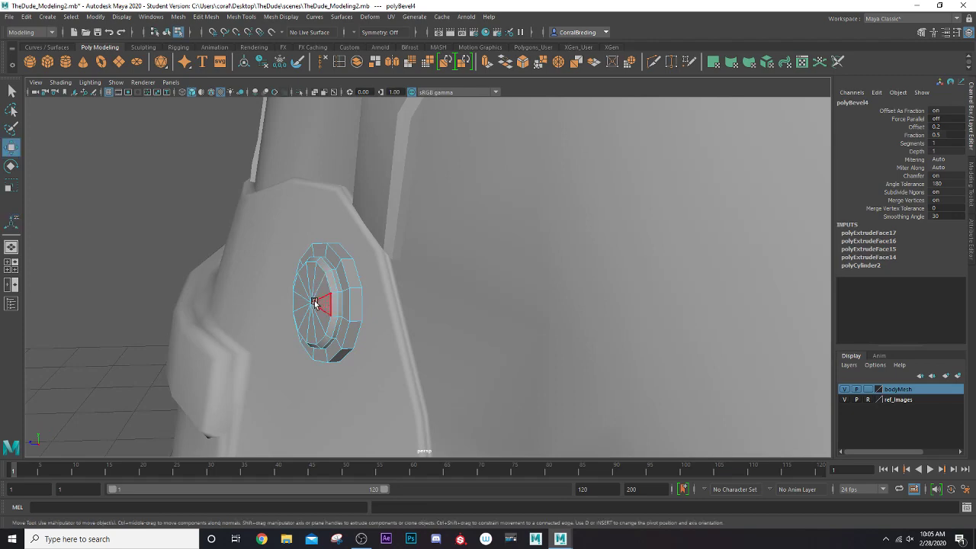
Return the button to object mode and move it slightly outward from the bib along its own axis
{"action": "right_click_drag", "start_coordinate": [314, 302], "coordinate": [343, 284]}
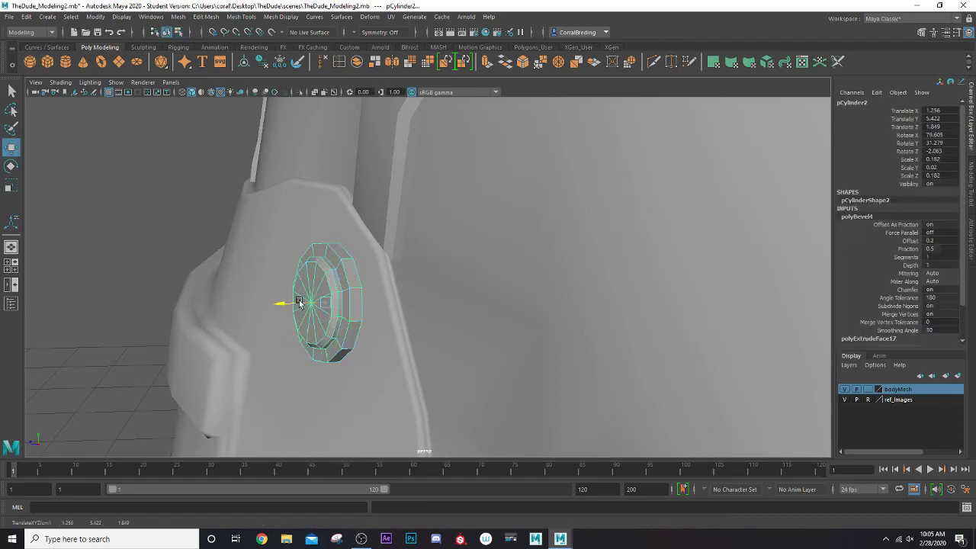
{"action": "left_click_drag", "start_coordinate": [298, 302], "coordinate": [295, 299]}
{"action": "scroll", "coordinate": [295, 299], "scroll_direction": "down", "scroll_amount": 4}
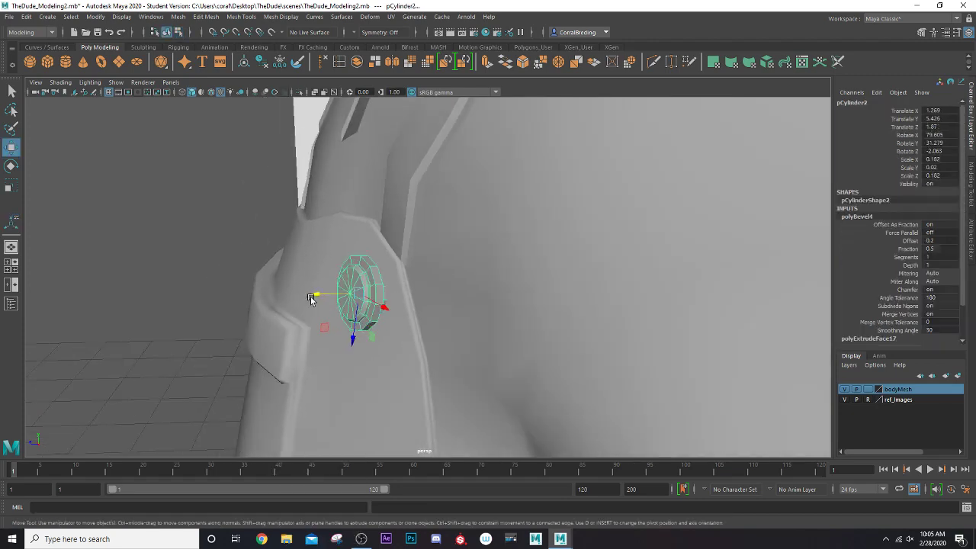
{"action": "scroll", "coordinate": [310, 299], "scroll_direction": "down", "scroll_amount": 10}
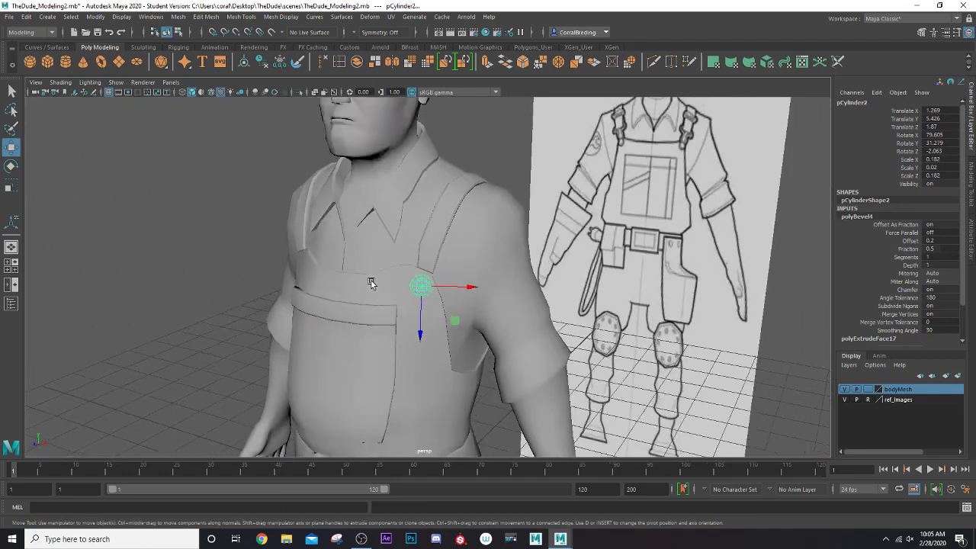
Examine the strap buckle above the button in the front-view reference drawing, and return to the perspective view
{"action": "scroll", "coordinate": [371, 281], "scroll_direction": "down", "scroll_amount": 1}
{"action": "middle_click_drag", "start_coordinate": [349, 249], "coordinate": [294, 355], "text": "alt"}
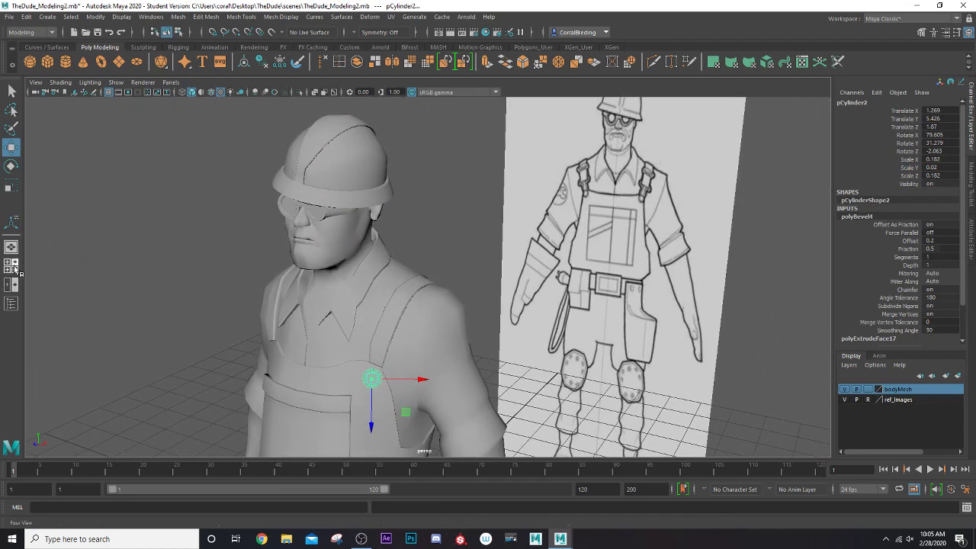
{"action": "left_click", "coordinate": [12, 267]}
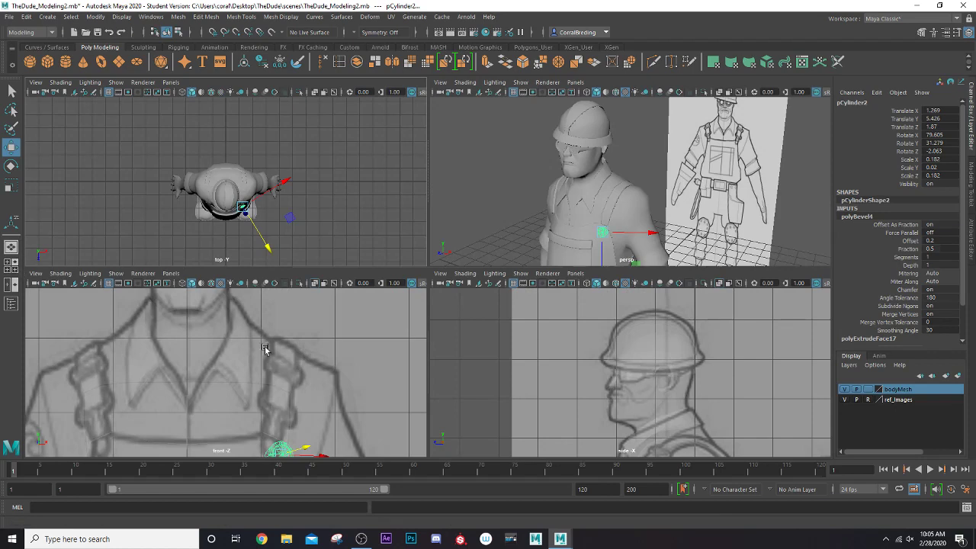
{"action": "key", "text": "space"}
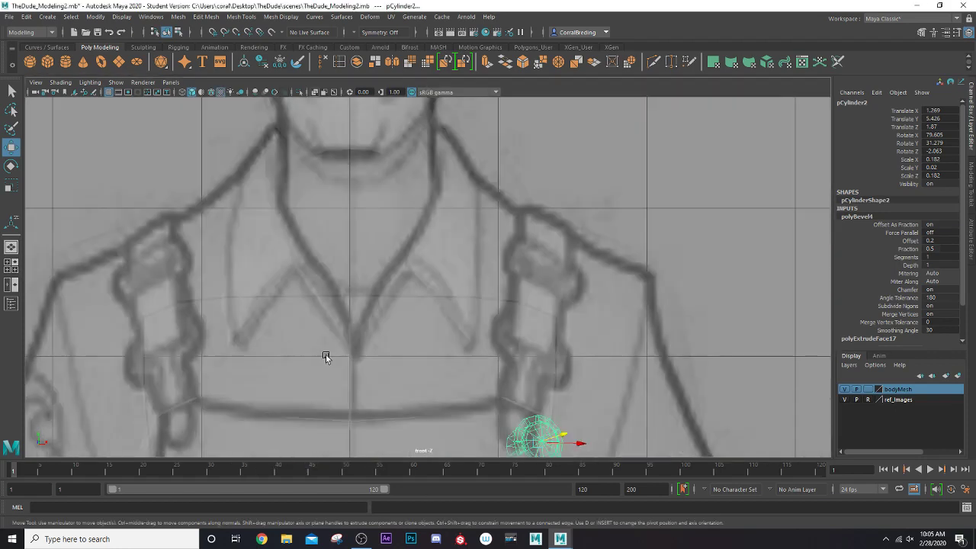
{"action": "mouse_move", "coordinate": [325, 354]}
{"action": "middle_mouse_down", "text": "alt"}
{"action": "mouse_move", "coordinate": [338, 331]}
{"action": "mouse_move", "coordinate": [245, 251]}
{"action": "middle_mouse_up", "text": "alt"}
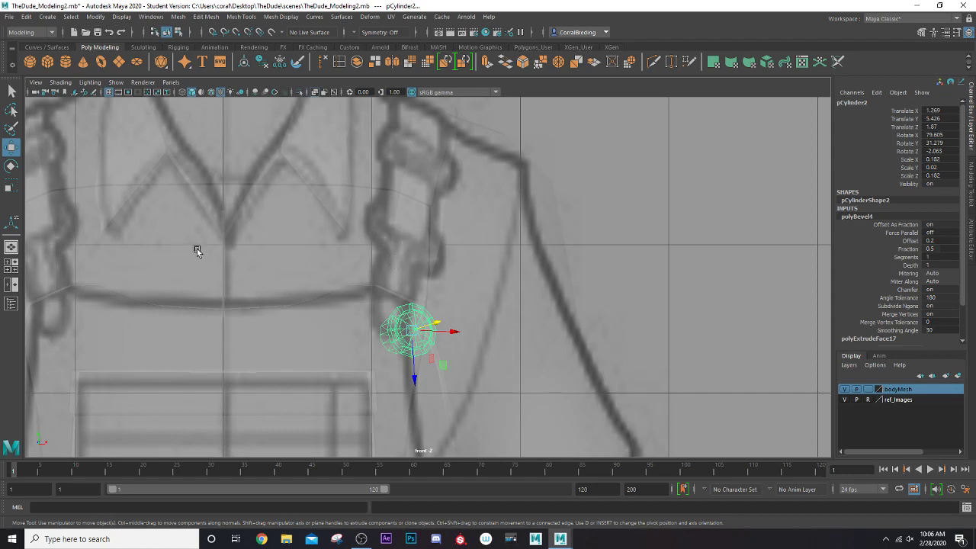
{"action": "left_click", "coordinate": [11, 247]}
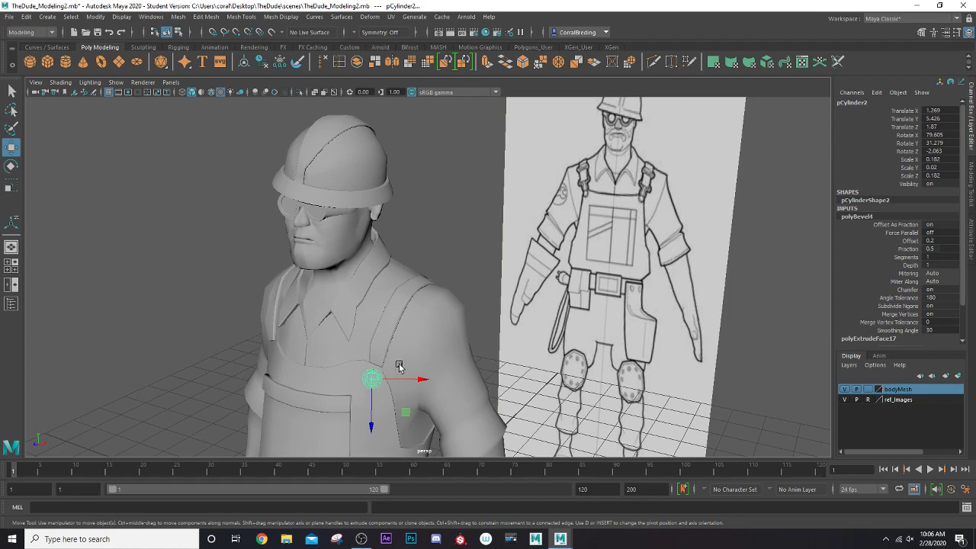
Create a polygon cube and place it in front of the bib's strap at 1.3, 5.511, 2.237
{"action": "left_click", "coordinate": [48, 61]}
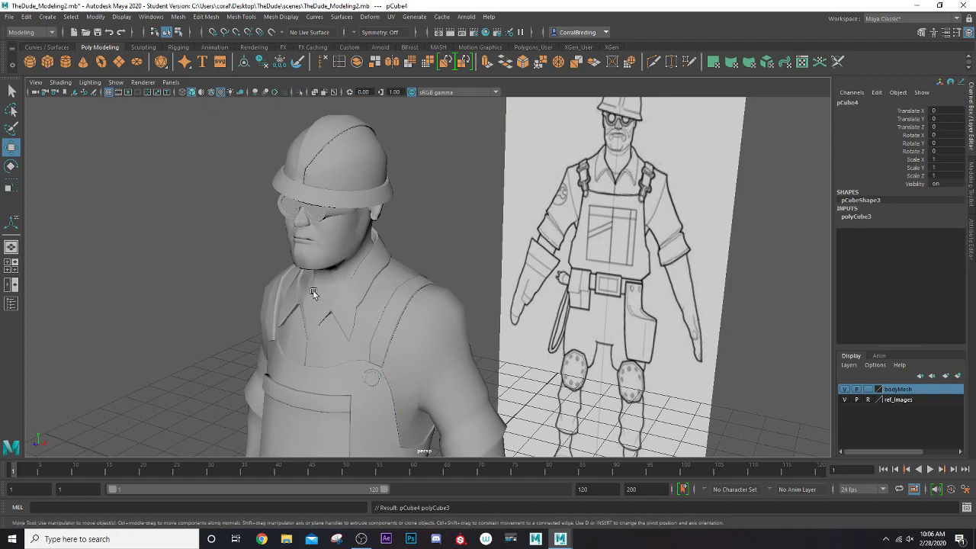
{"action": "scroll", "coordinate": [315, 290], "scroll_direction": "down", "scroll_amount": 6}
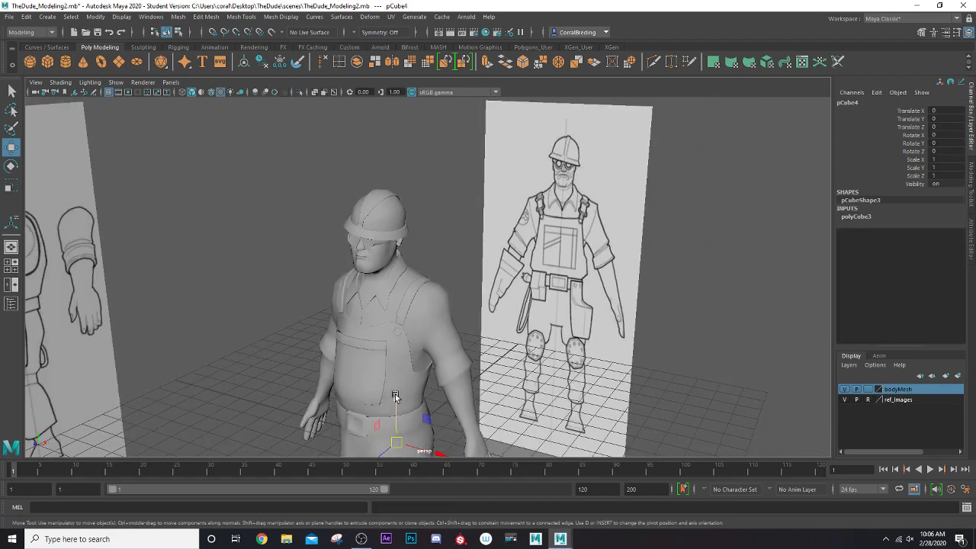
{"action": "left_click_drag", "start_coordinate": [395, 395], "coordinate": [435, 348]}
{"action": "key", "text": "r"}
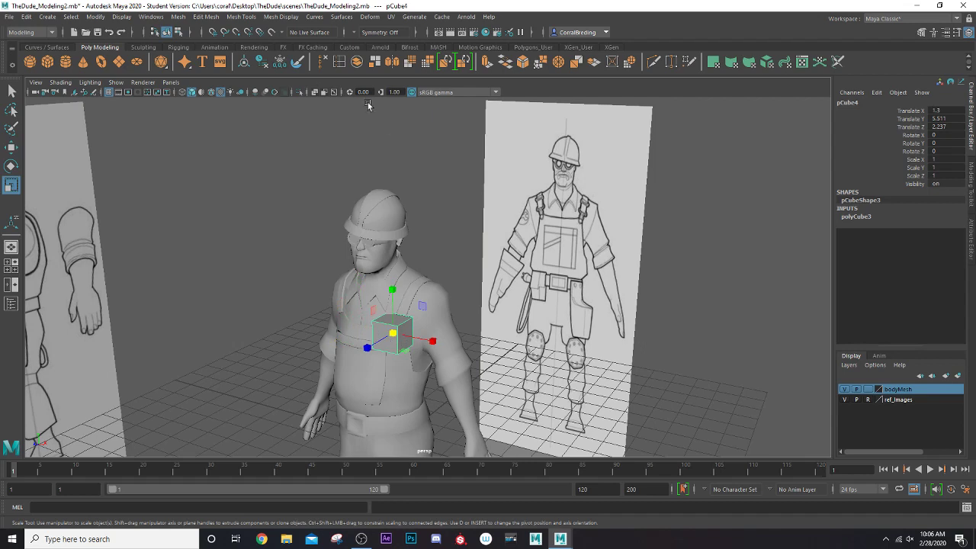
Isolate the cube and flatten its depth to a Z scale of 0.452
{"action": "left_click", "coordinate": [299, 92]}
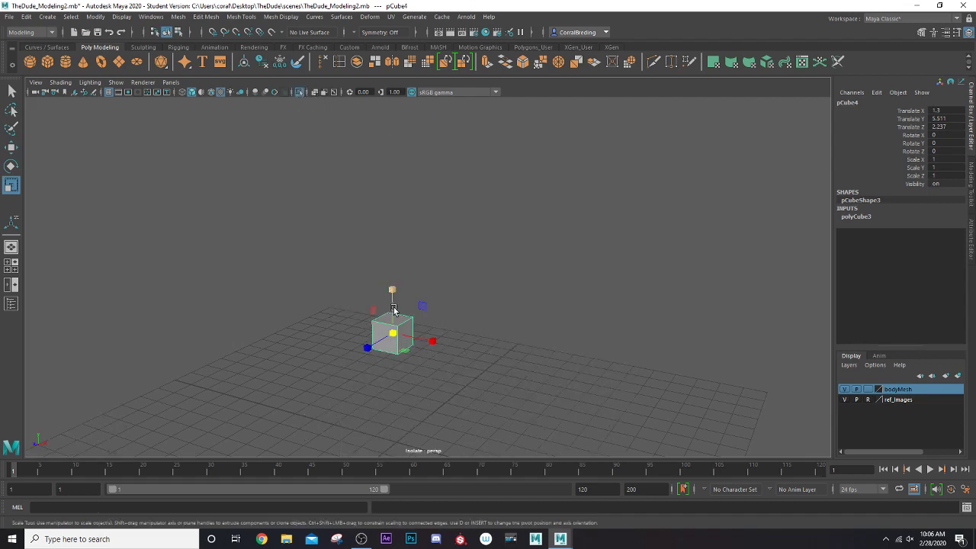
{"action": "left_click_drag", "start_coordinate": [367, 346], "coordinate": [387, 316]}
{"action": "key", "text": "f"}
{"action": "scroll", "coordinate": [390, 335], "scroll_direction": "up", "scroll_amount": 2}
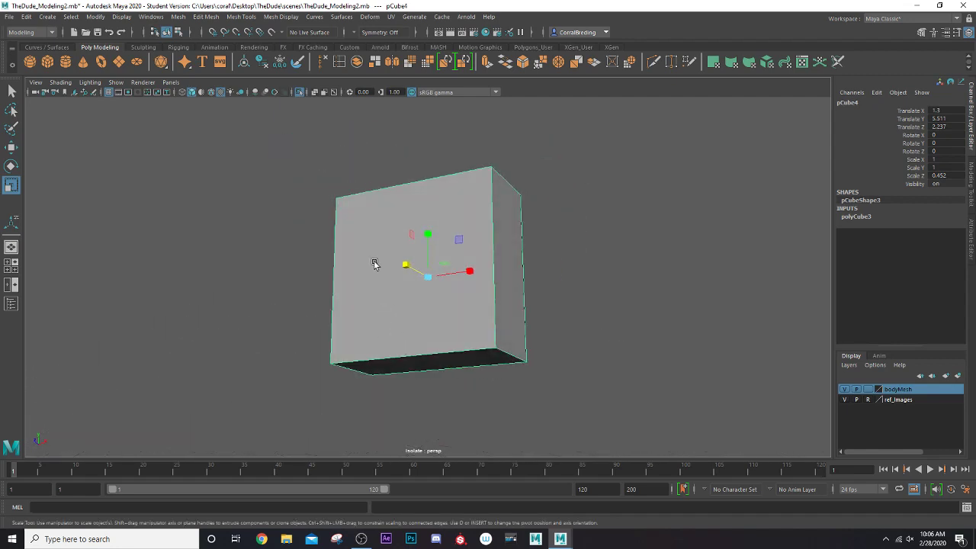
Extrude the block's bottom face downward by 0.676 and narrow it to a local X scale of 0.434
{"action": "right_click_drag", "start_coordinate": [414, 258], "coordinate": [416, 289]}
{"action": "left_click", "coordinate": [419, 365]}
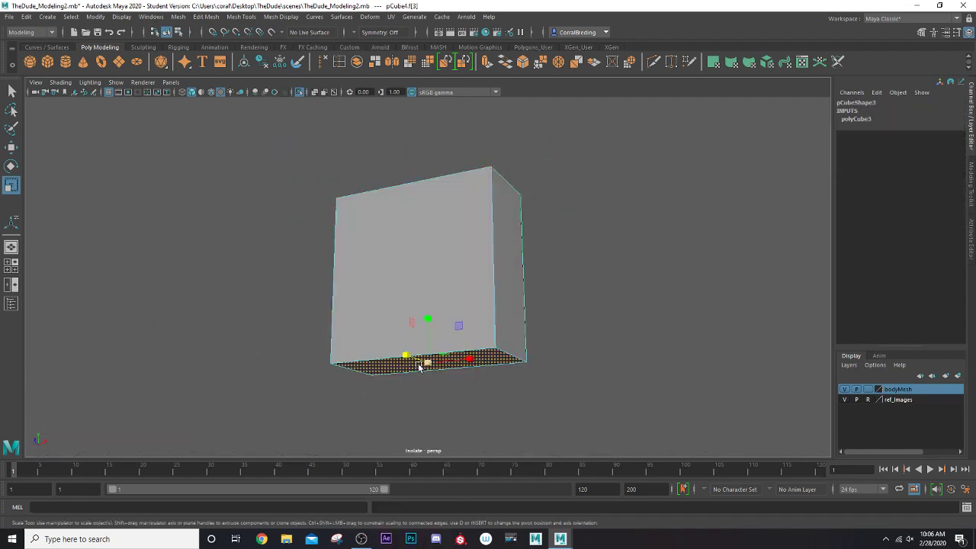
{"action": "scroll", "coordinate": [401, 360], "scroll_direction": "down", "scroll_amount": 1}
{"action": "middle_click_drag", "start_coordinate": [398, 357], "coordinate": [392, 295], "text": "alt"}
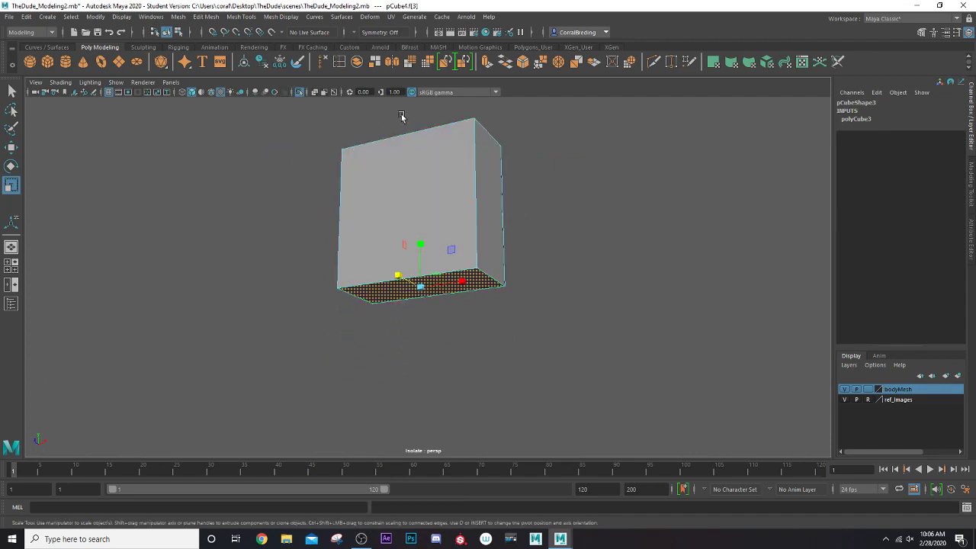
{"action": "left_click", "coordinate": [463, 61]}
{"action": "left_click_drag", "start_coordinate": [420, 304], "coordinate": [417, 424]}
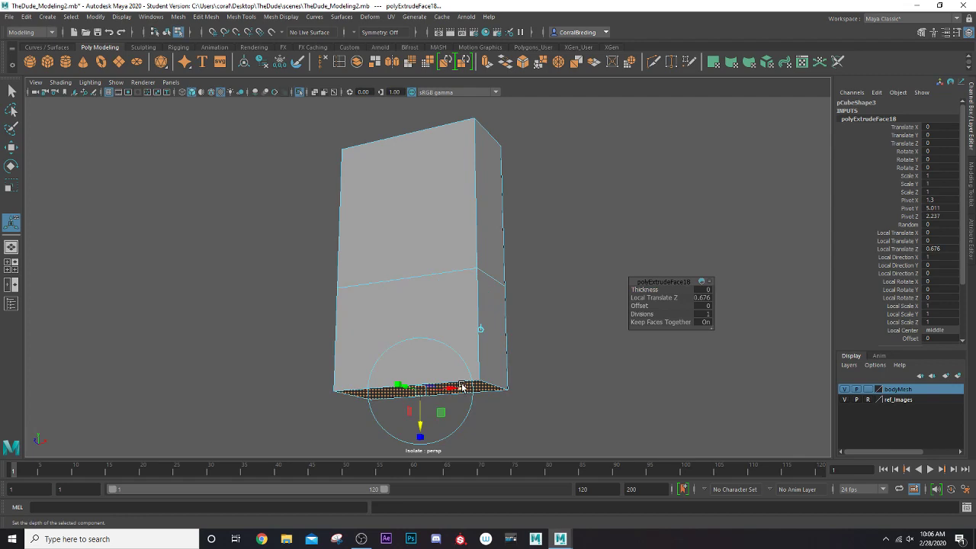
{"action": "left_click_drag", "start_coordinate": [461, 386], "coordinate": [434, 386]}
{"action": "left_click_drag", "start_coordinate": [387, 362], "coordinate": [435, 363], "text": "alt"}
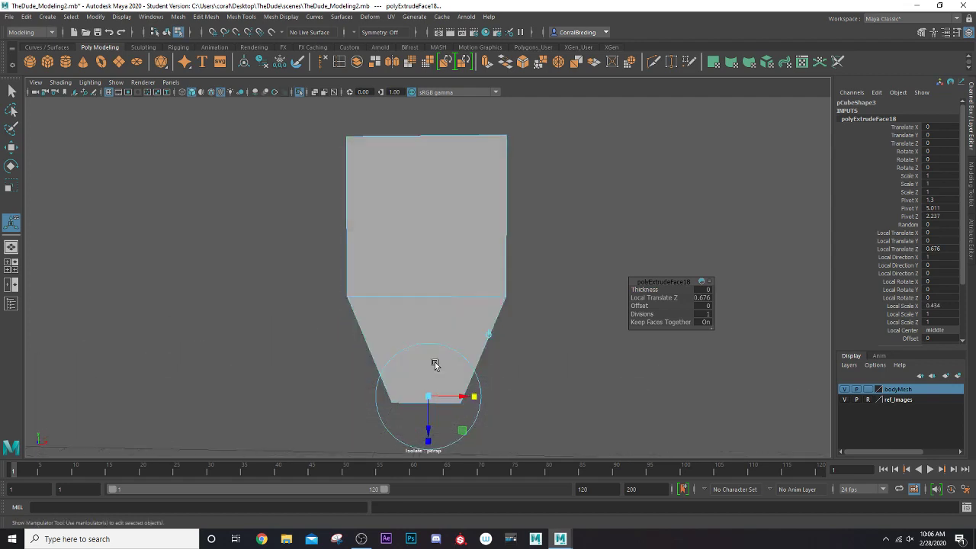
{"action": "left_click_drag", "start_coordinate": [377, 264], "coordinate": [412, 244], "text": "alt"}
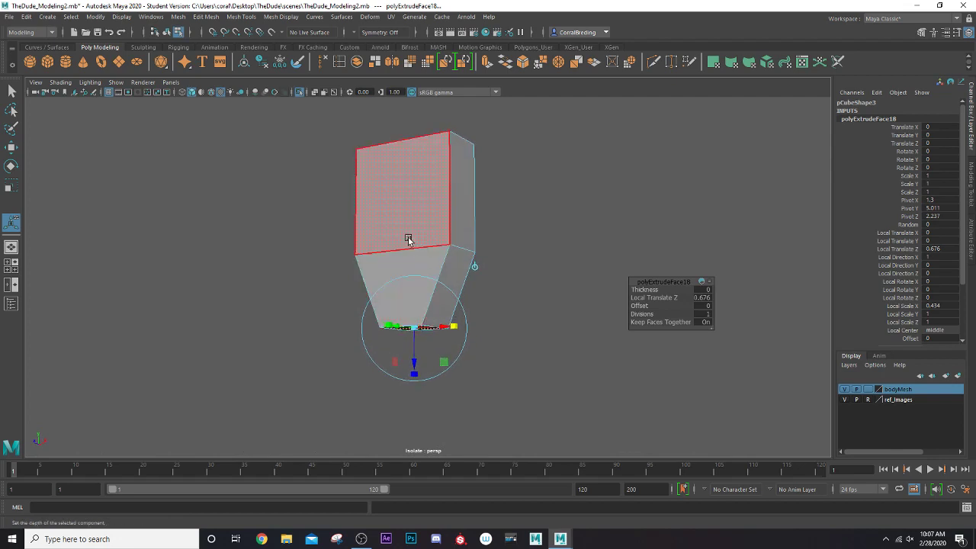
Insert two evenly spaced vertical edge loops through the block with the Insert Edge Loop tool set to multiple loops
{"action": "right_click_drag", "start_coordinate": [410, 244], "coordinate": [436, 221]}
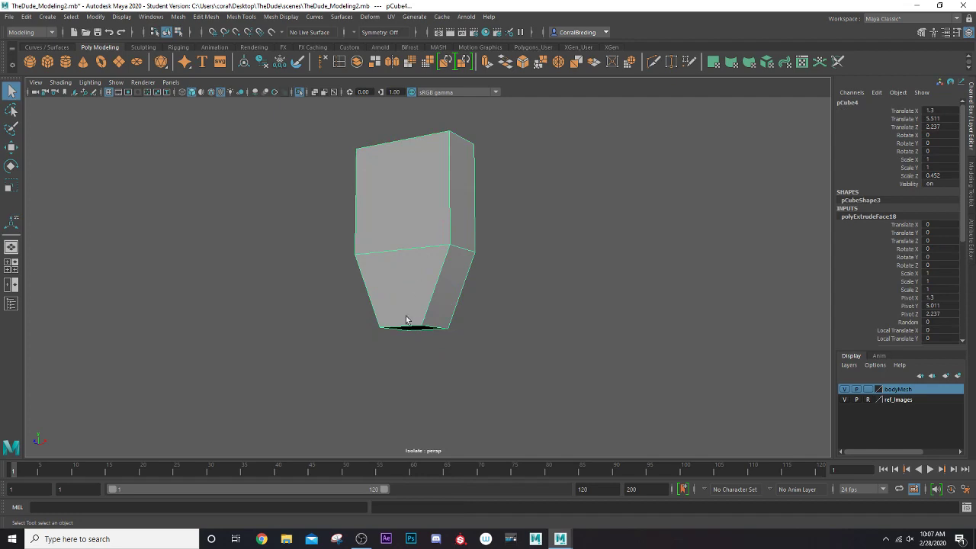
{"action": "double_click", "coordinate": [339, 62]}
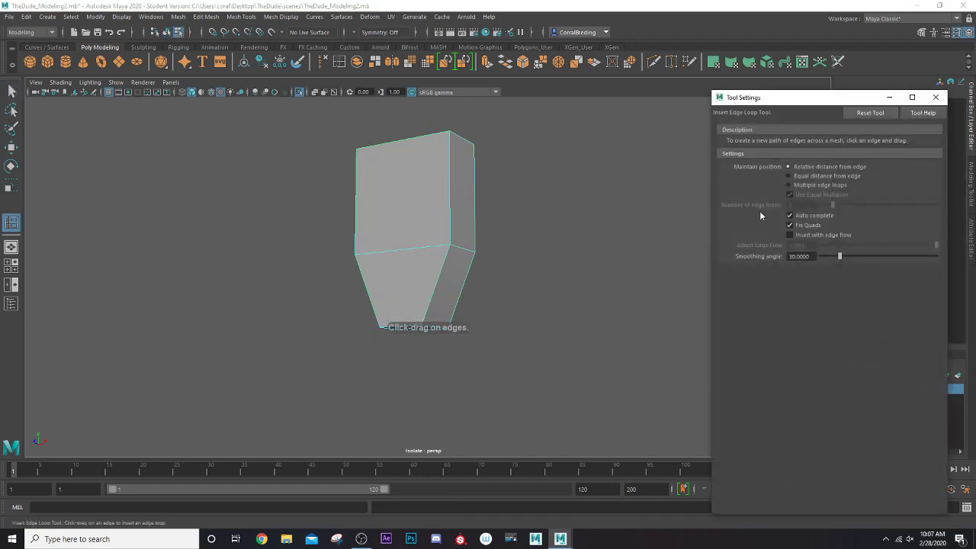
{"action": "left_click", "coordinate": [789, 185]}
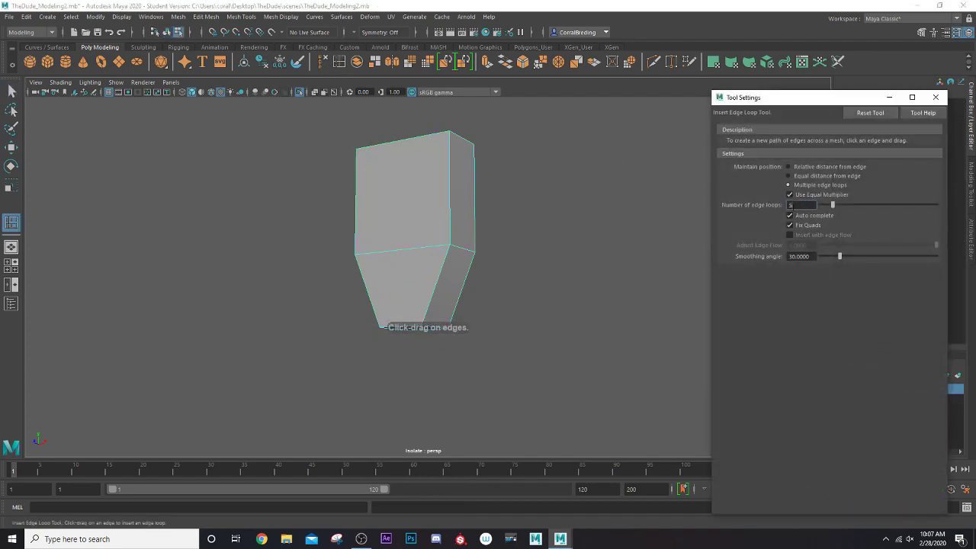
{"action": "left_click_drag", "start_coordinate": [792, 207], "coordinate": [839, 203]}
{"action": "type", "text": "2"}
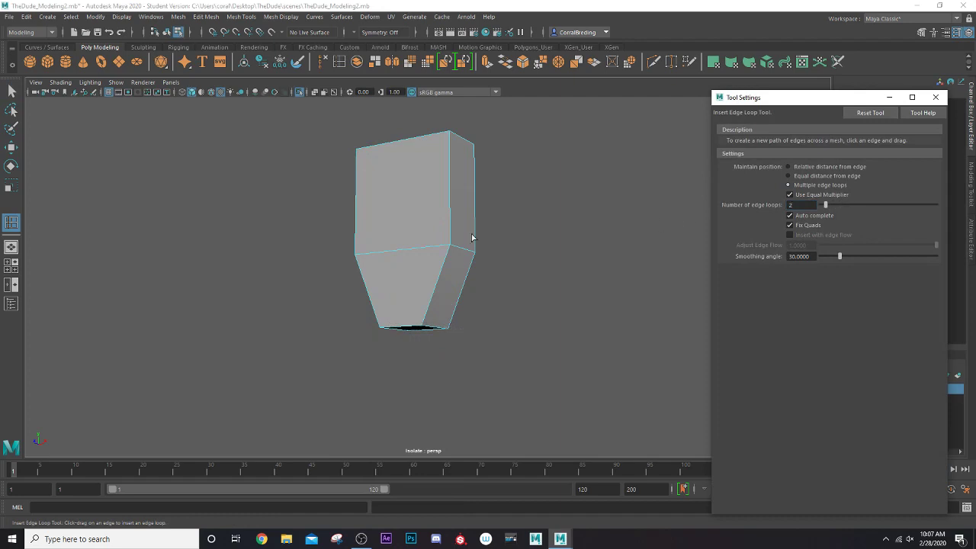
{"action": "left_click", "coordinate": [409, 251]}
{"action": "key", "text": "q"}
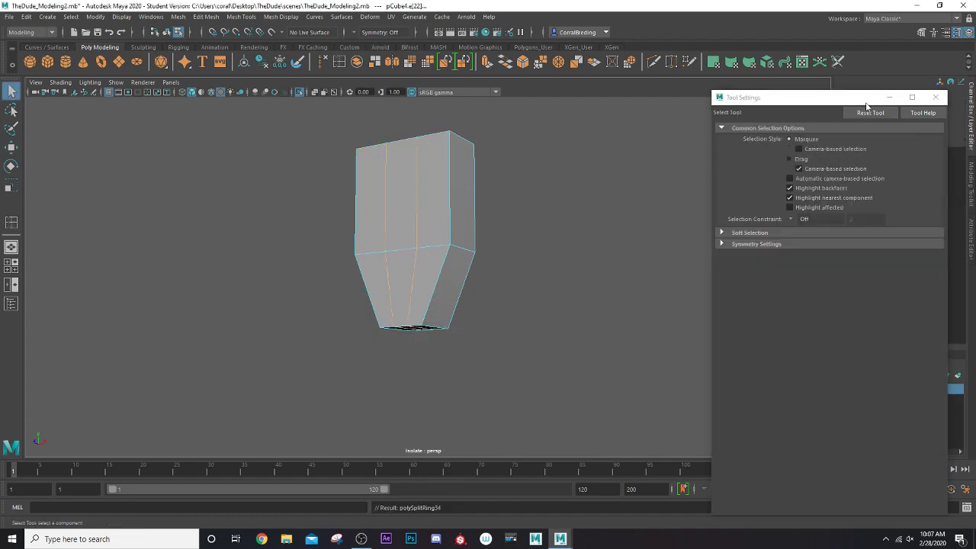
{"action": "left_click", "coordinate": [937, 97]}
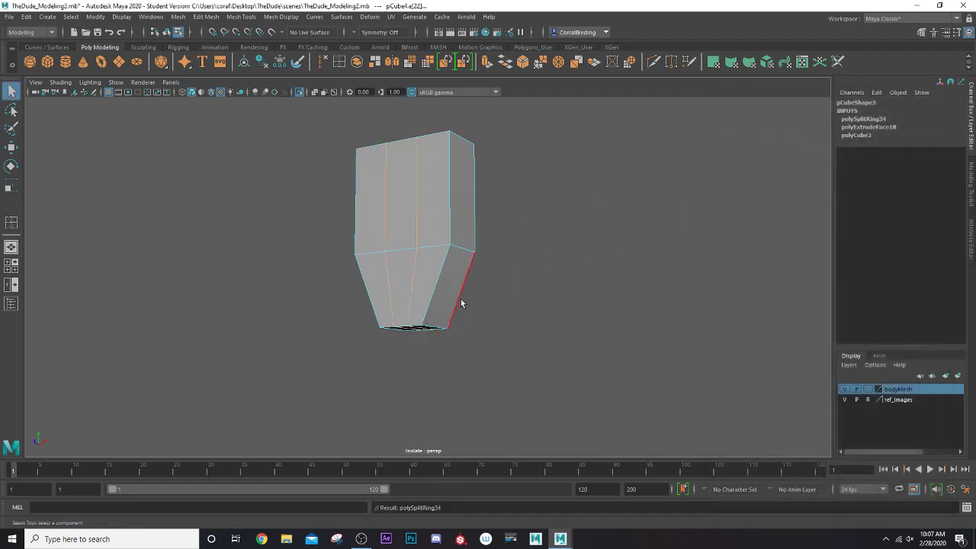
Bevel the two outer edges of the tapered end's bottom face with a fraction of 0.5 and 2 segments
{"action": "left_click_drag", "start_coordinate": [453, 297], "coordinate": [466, 268], "text": "alt"}
{"action": "right_click_drag", "start_coordinate": [446, 259], "coordinate": [445, 234]}
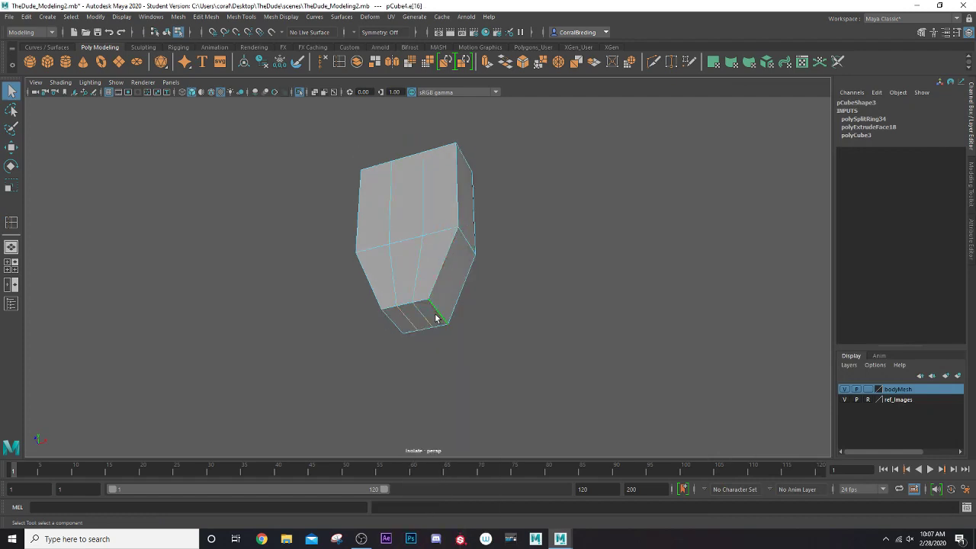
{"action": "left_click", "coordinate": [525, 64]}
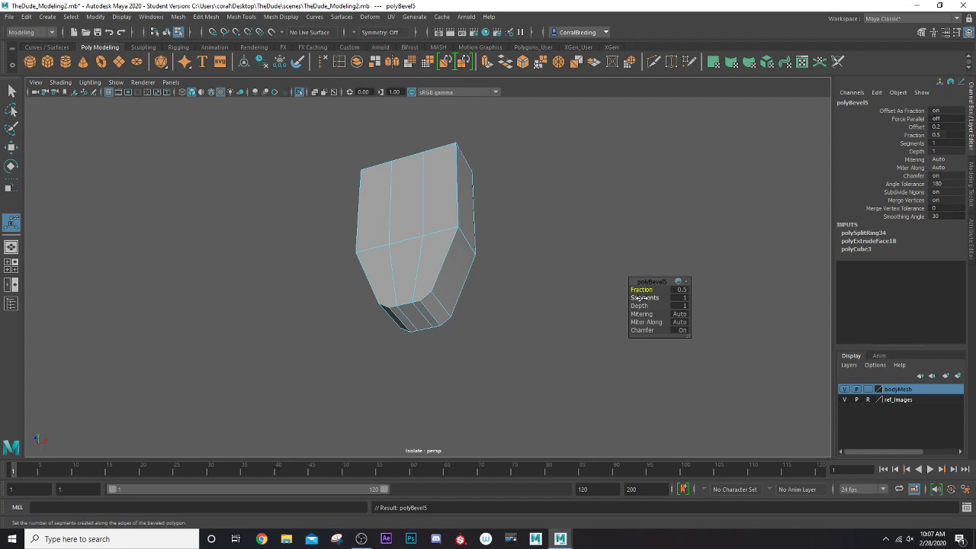
{"action": "left_click_drag", "start_coordinate": [642, 297], "coordinate": [648, 298]}
{"action": "left_click_drag", "start_coordinate": [453, 298], "coordinate": [447, 275], "text": "alt"}
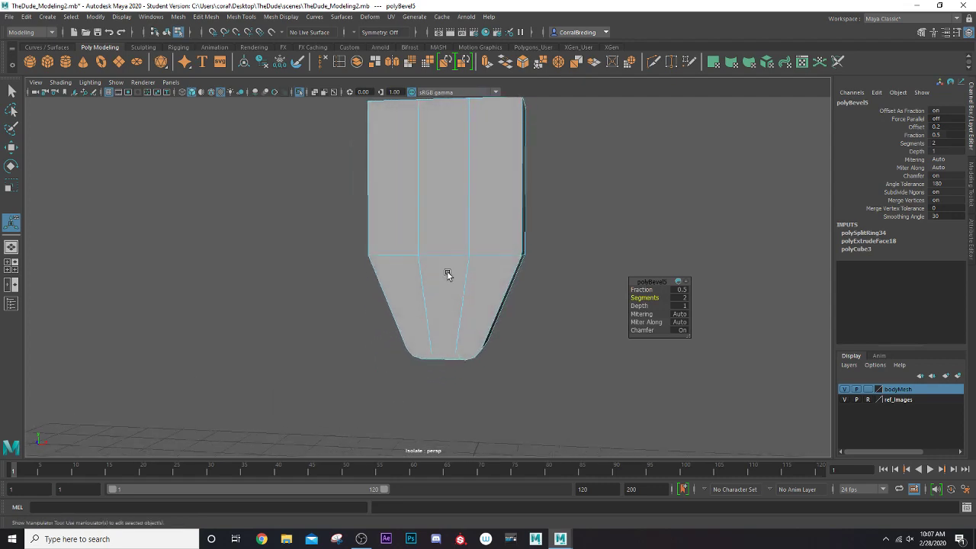
Lower the centre edges of the horizontal loop above the taper on the front and back of the block
{"action": "right_click_drag", "start_coordinate": [455, 244], "coordinate": [457, 215]}
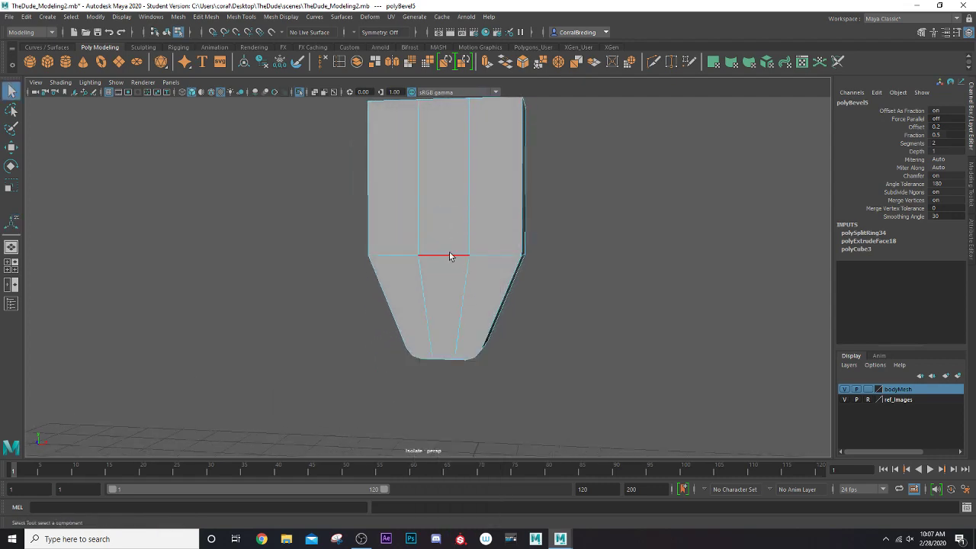
{"action": "left_click", "coordinate": [449, 255]}
{"action": "mouse_move", "coordinate": [520, 266]}
{"action": "left_mouse_down", "text": "alt"}
{"action": "mouse_move", "coordinate": [361, 270]}
{"action": "mouse_move", "coordinate": [519, 263]}
{"action": "left_mouse_up", "text": "alt"}
{"action": "key", "text": "w"}
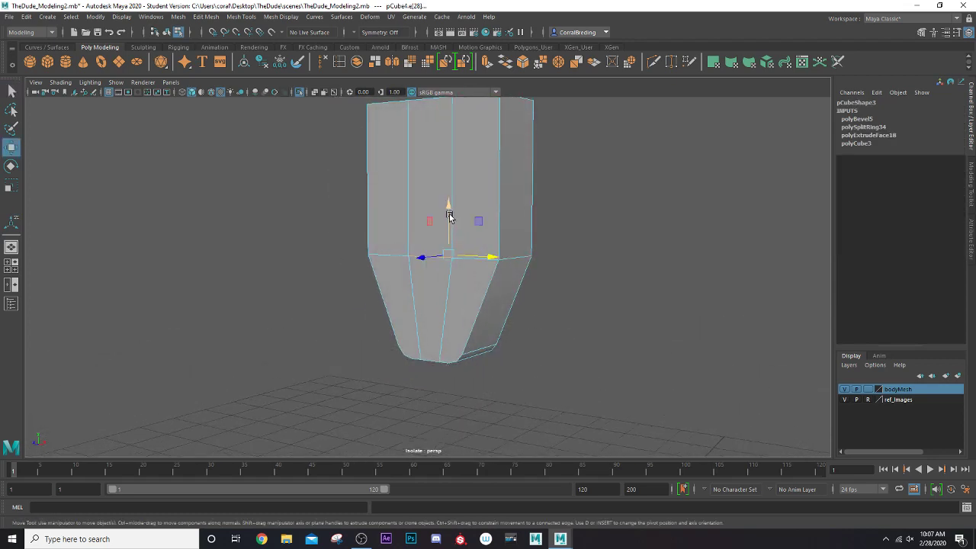
{"action": "left_click_drag", "start_coordinate": [449, 216], "coordinate": [450, 312]}
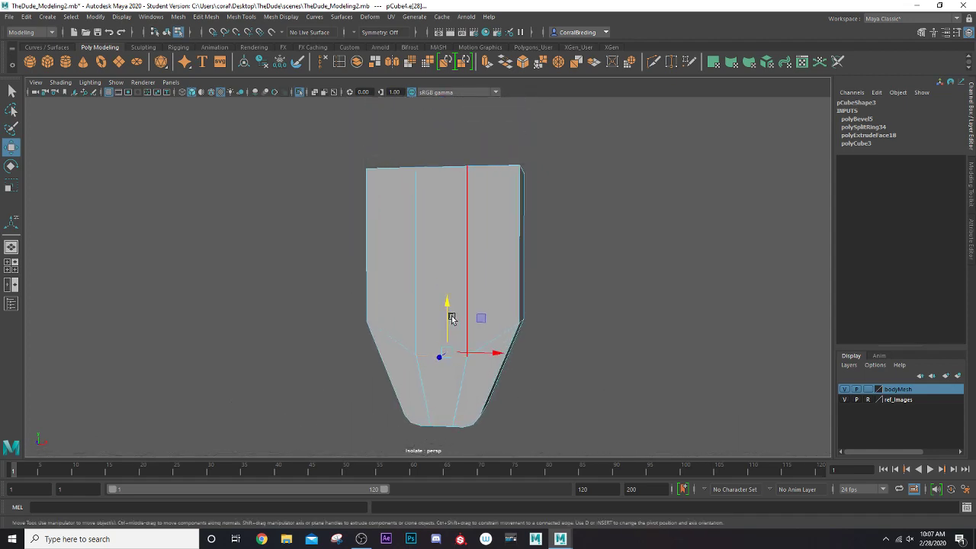
Insert a horizontal edge loop across the block's upper part using relative distance from edge, and scale it vertically until level
{"action": "left_click", "coordinate": [339, 63]}
{"action": "double_click", "coordinate": [341, 64]}
{"action": "left_click", "coordinate": [788, 167]}
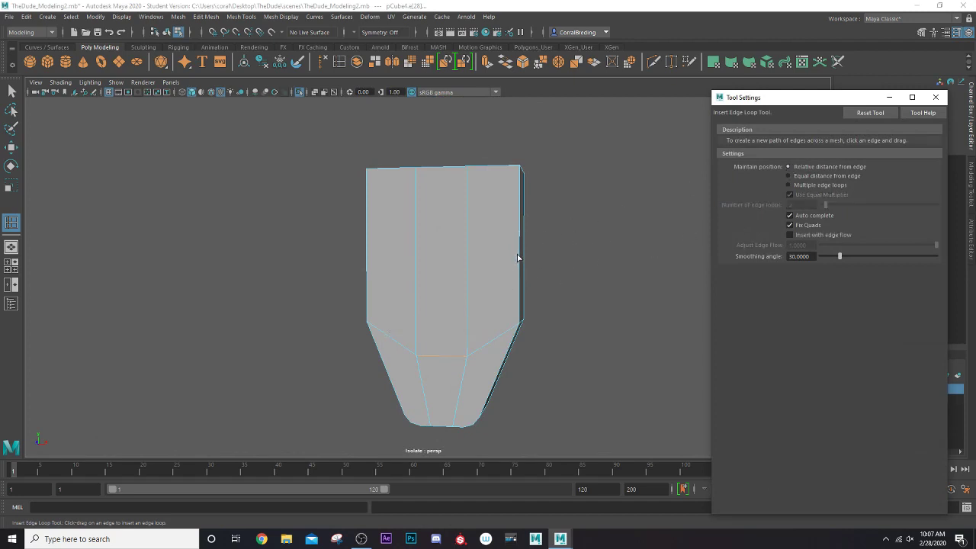
{"action": "left_click_drag", "start_coordinate": [517, 257], "coordinate": [518, 257]}
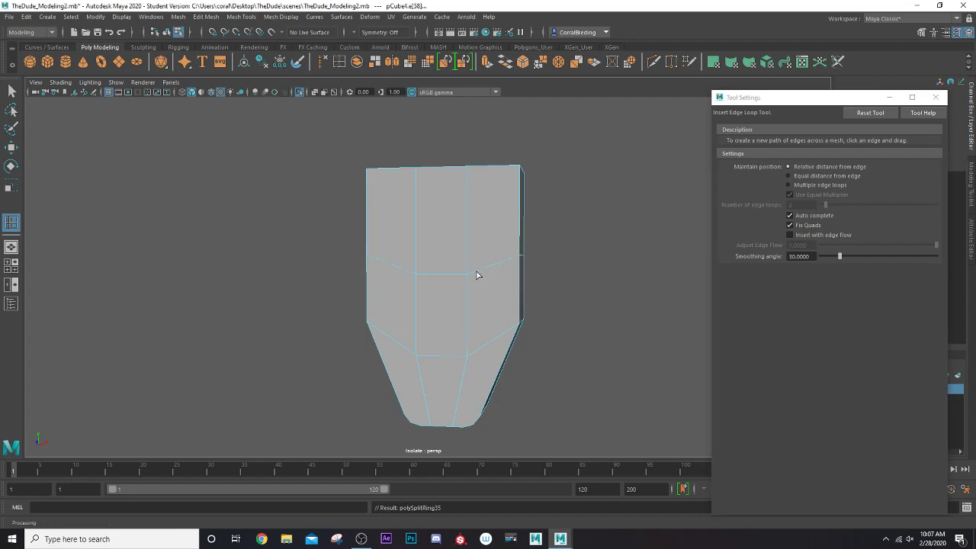
{"action": "key", "text": "r"}
{"action": "left_click_drag", "start_coordinate": [447, 286], "coordinate": [446, 287]}
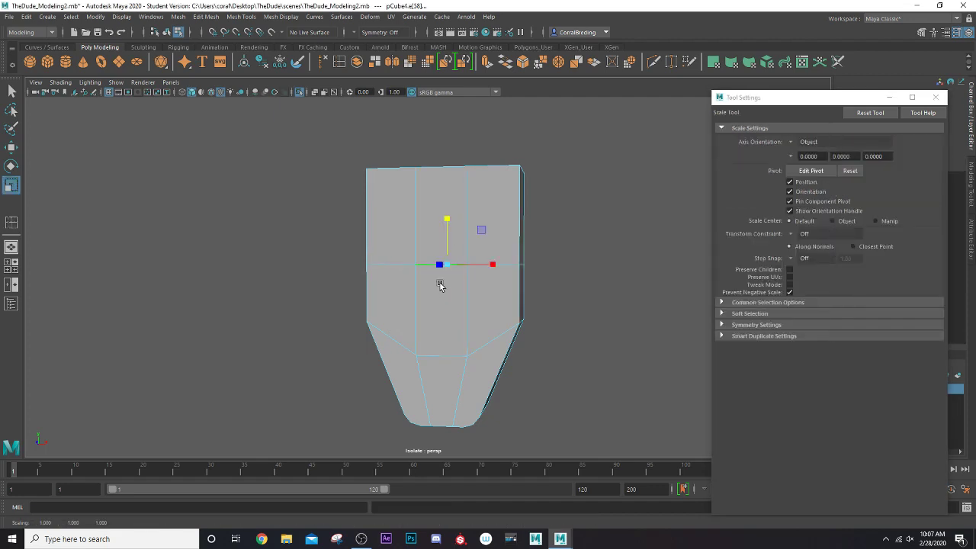
Select the centre edges of the new horizontal loop on the front and back, and raise them slightly
{"action": "key", "text": "q"}
{"action": "left_click_drag", "start_coordinate": [439, 245], "coordinate": [447, 286]}
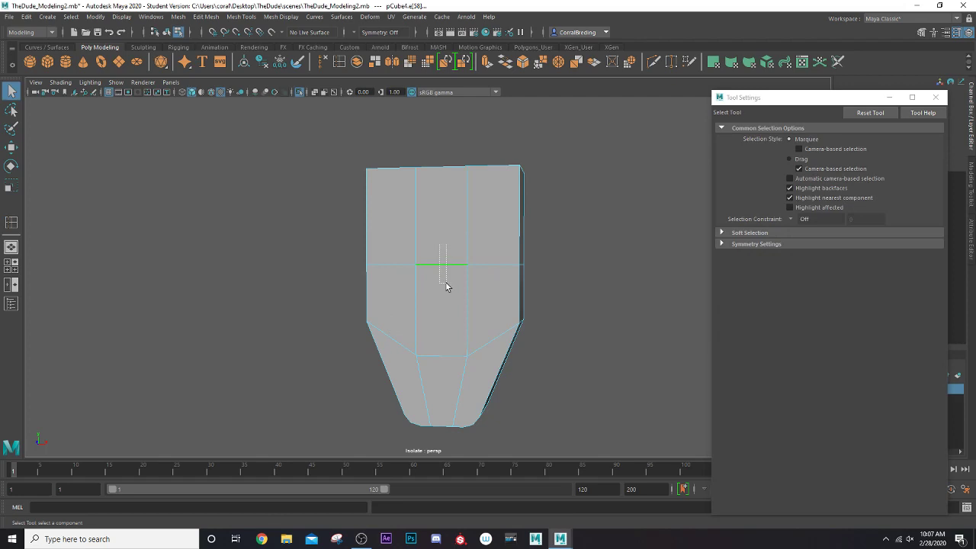
{"action": "key", "text": "w"}
{"action": "left_click_drag", "start_coordinate": [447, 218], "coordinate": [452, 204]}
{"action": "left_click_drag", "start_coordinate": [495, 285], "coordinate": [346, 324], "text": "alt"}
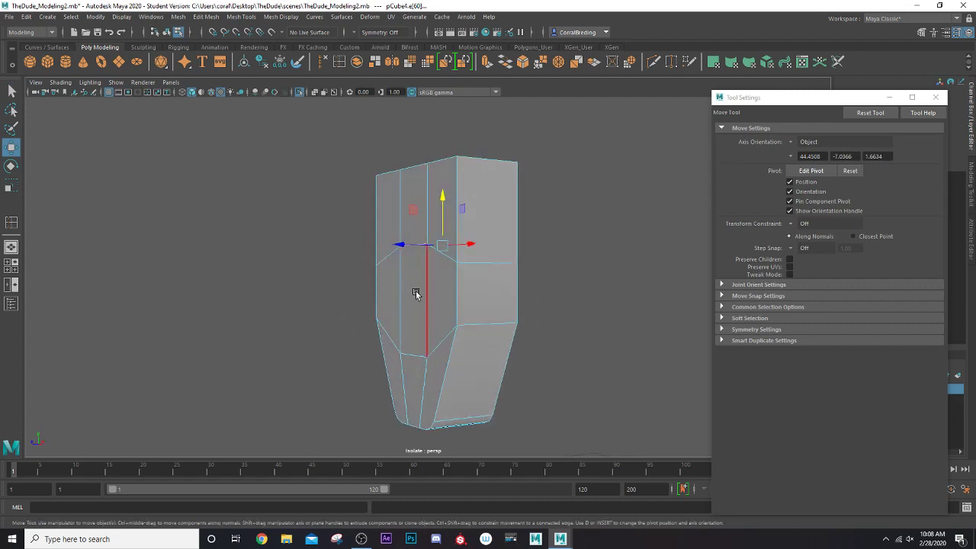
Insert a horizontal edge loop midway between the two bent loops, and scale it wider together with the loop above it
{"action": "left_click_drag", "start_coordinate": [414, 294], "coordinate": [451, 303], "text": "alt"}
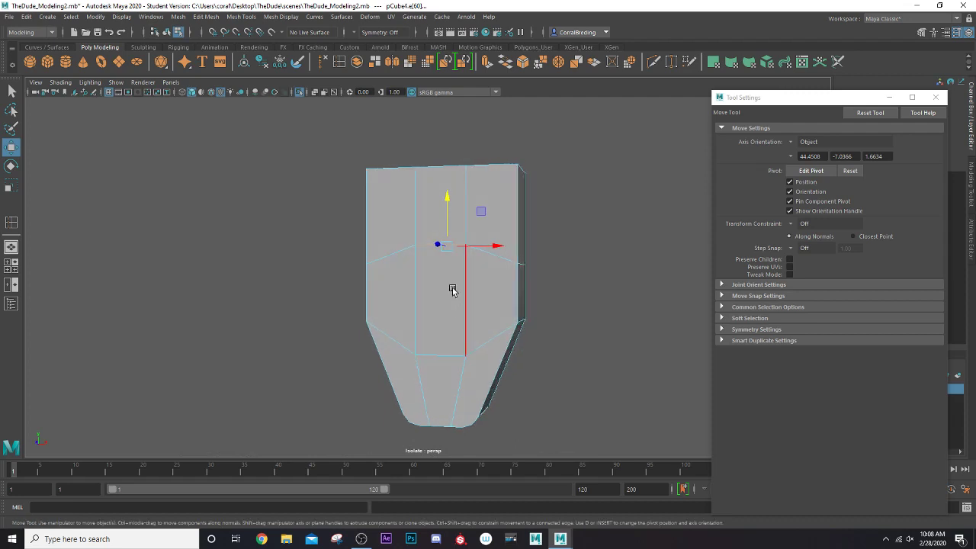
{"action": "left_click", "coordinate": [339, 61]}
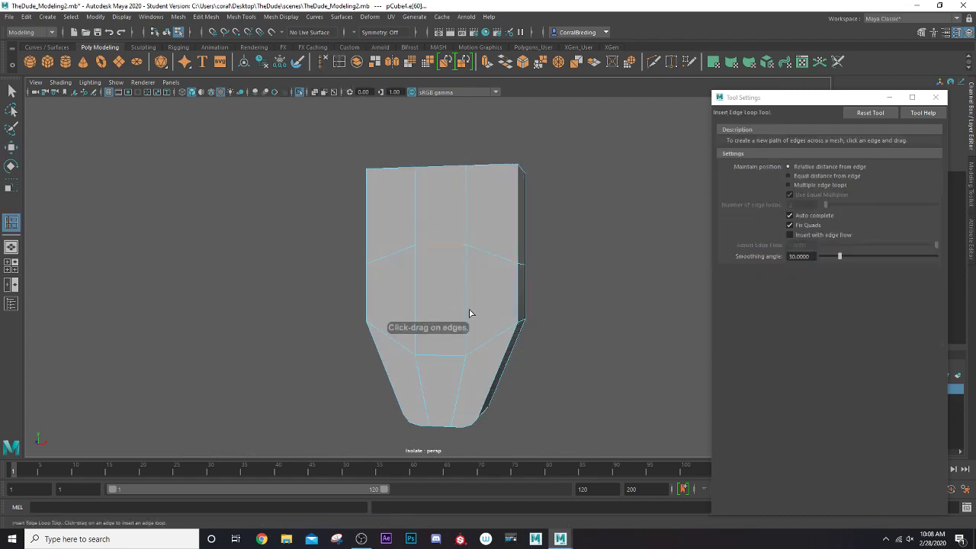
{"action": "left_click_drag", "start_coordinate": [468, 302], "coordinate": [469, 302]}
{"action": "key", "text": "r"}
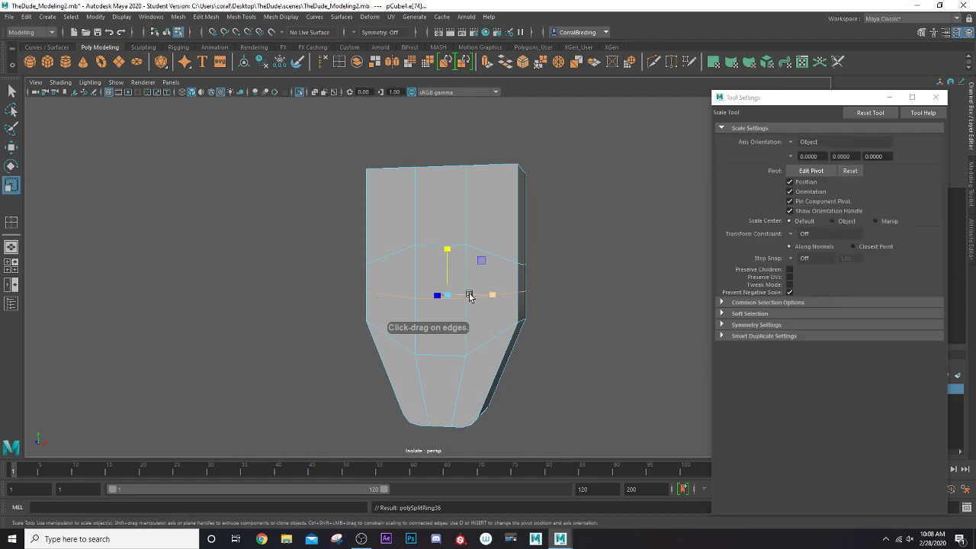
{"action": "left_click_drag", "start_coordinate": [484, 294], "coordinate": [489, 295]}
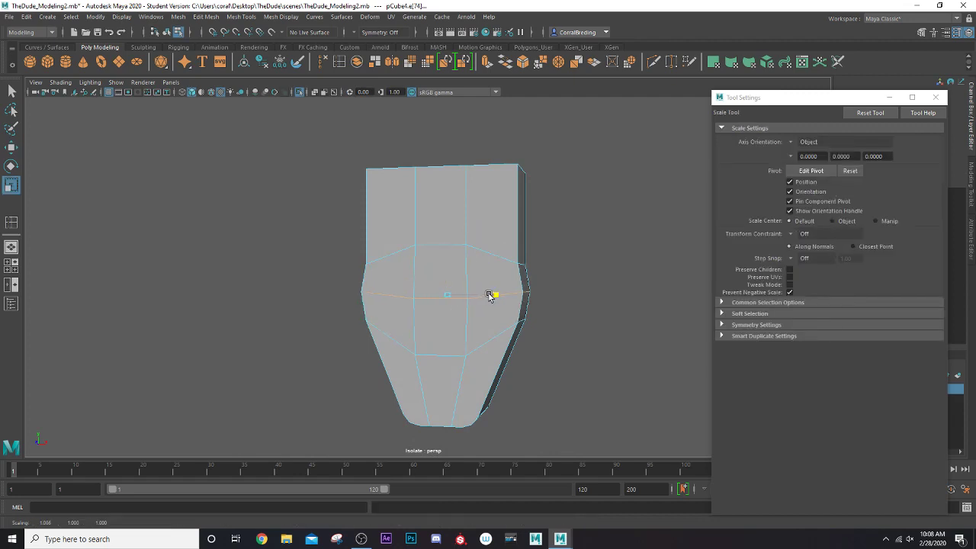
{"action": "key", "text": "ctrl+z"}
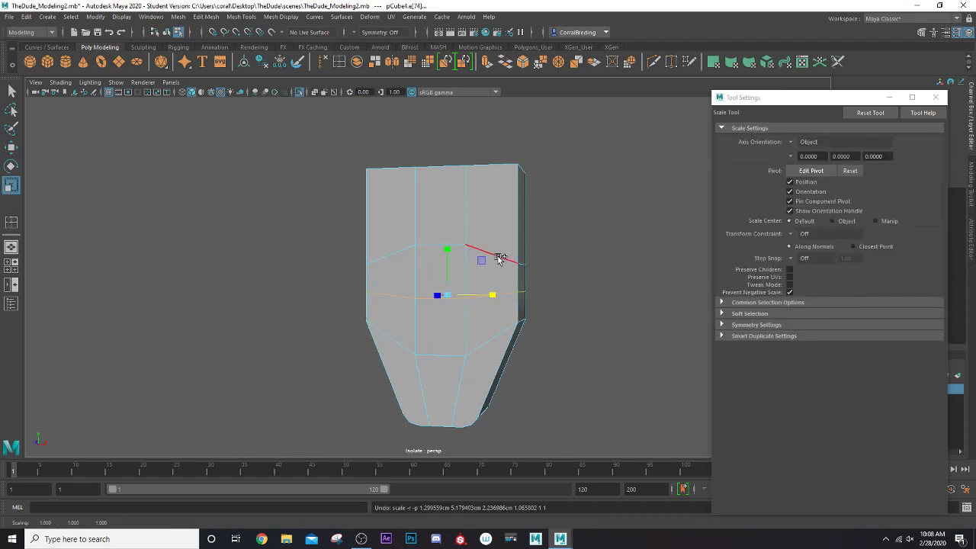
{"action": "double_click", "coordinate": [499, 257], "text": "shift"}
{"action": "left_click_drag", "start_coordinate": [492, 272], "coordinate": [497, 271]}
Delete the centre square faces on the front and back of the buckle
{"action": "key", "text": "q"}
{"action": "right_click_drag", "start_coordinate": [462, 259], "coordinate": [462, 279]}
{"action": "left_click", "coordinate": [460, 277]}
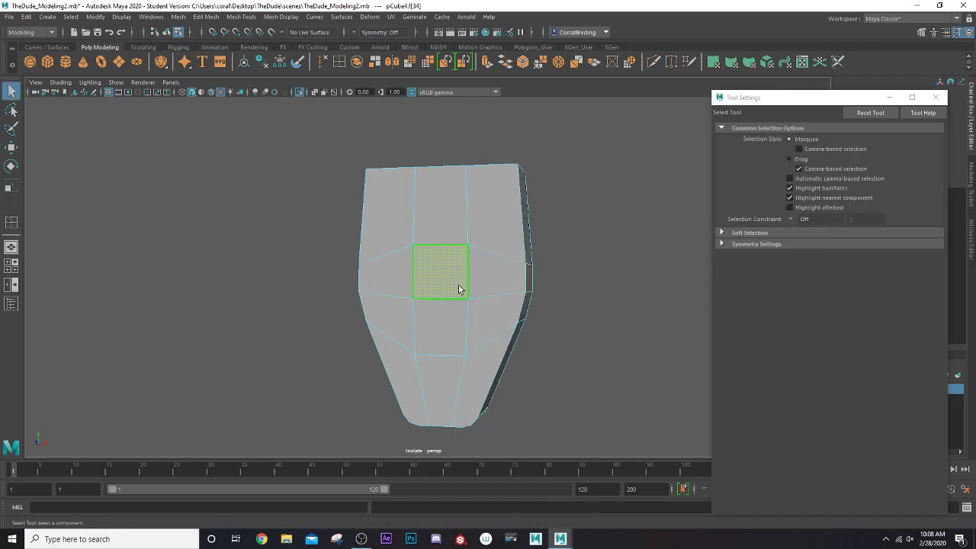
{"action": "left_click_drag", "start_coordinate": [460, 285], "coordinate": [336, 285], "text": "alt"}
{"action": "left_click", "coordinate": [465, 275], "text": "shift"}
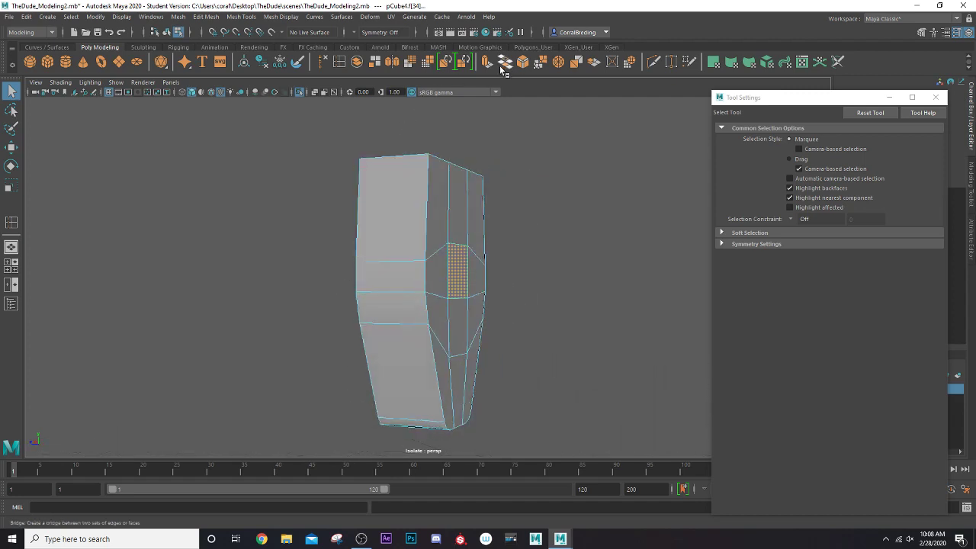
{"action": "key", "text": "Delete"}
{"action": "scroll", "coordinate": [432, 111], "scroll_direction": "up", "scroll_amount": 2}
{"action": "left_click_drag", "start_coordinate": [395, 243], "coordinate": [547, 251], "text": "alt"}
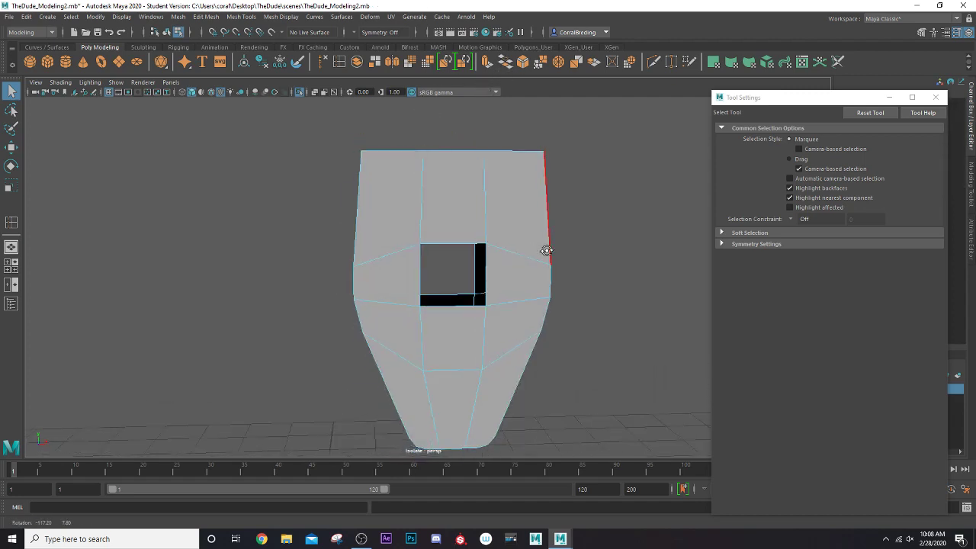
{"action": "scroll", "coordinate": [458, 239], "scroll_direction": "up", "scroll_amount": 2}
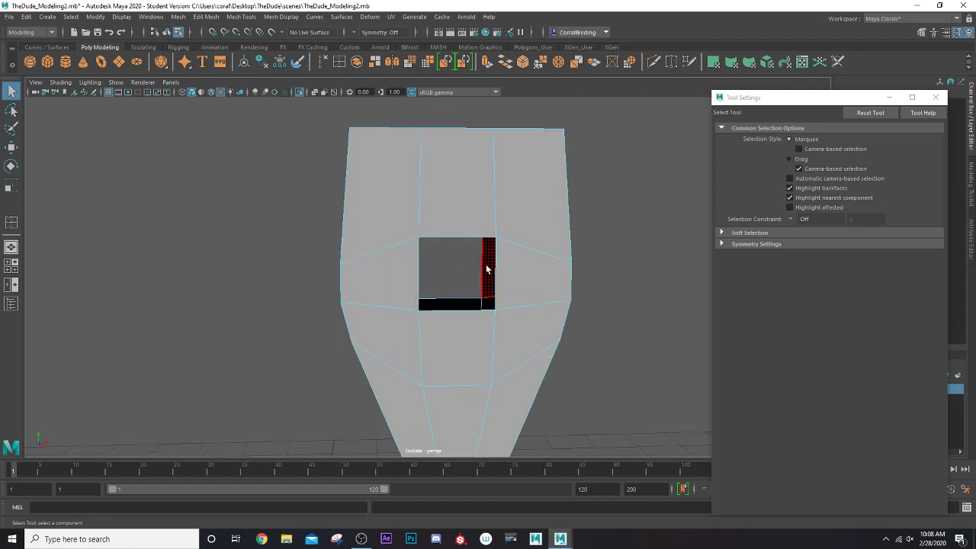
Bridge the border edges of the front and back square openings to wall in the hole
{"action": "right_click_drag", "start_coordinate": [463, 217], "coordinate": [462, 192]}
{"action": "left_click", "coordinate": [473, 238]}
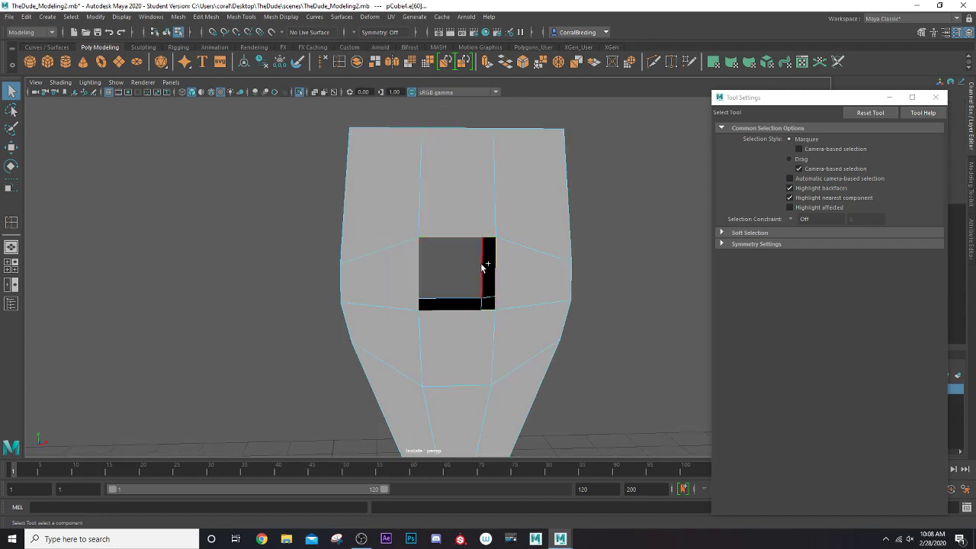
{"action": "left_click_drag", "start_coordinate": [493, 263], "coordinate": [496, 247], "text": "alt"}
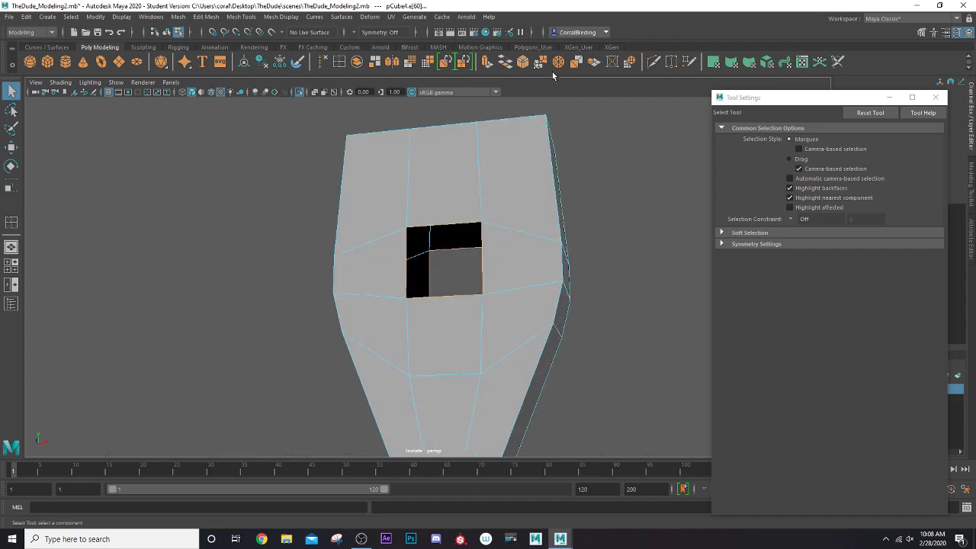
{"action": "left_click", "coordinate": [506, 64]}
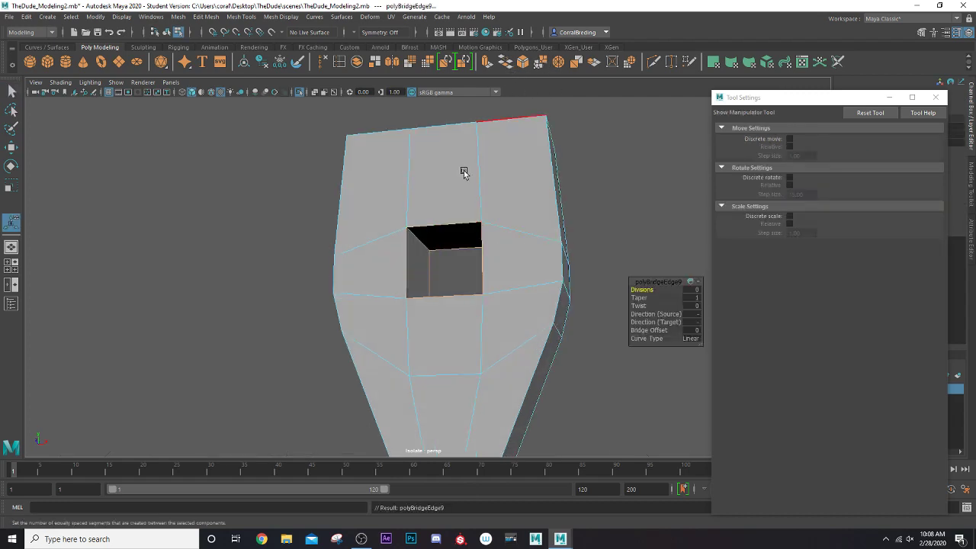
{"action": "left_click_drag", "start_coordinate": [462, 170], "coordinate": [475, 185], "text": "alt"}
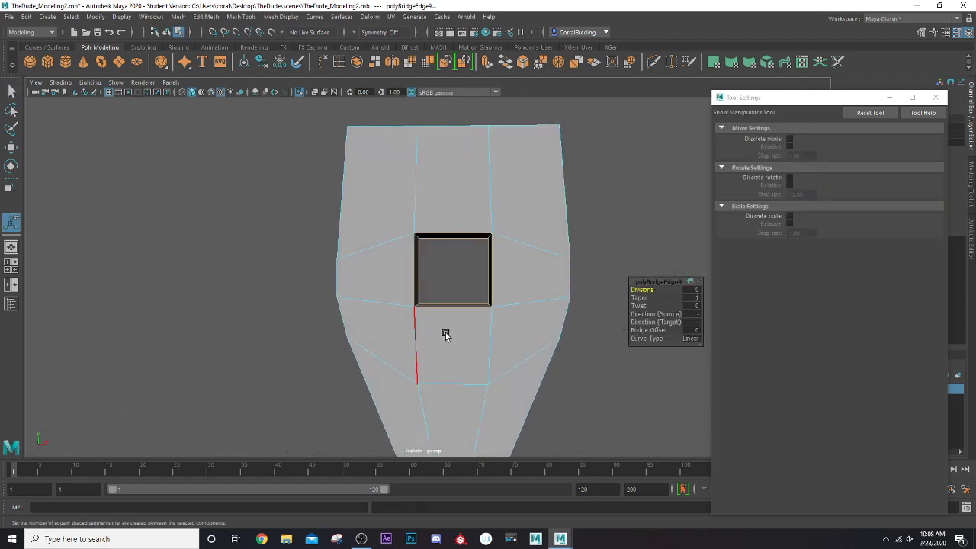
{"action": "scroll", "coordinate": [450, 285], "scroll_direction": "down", "scroll_amount": 3}
Undo the bridge and the deletion of the centre square faces
{"action": "key", "text": "ctrl+z"}
{"action": "key", "text": "ctrl+z"}
{"action": "key", "text": "ctrl+z"}
{"action": "key", "text": "ctrl+z"}
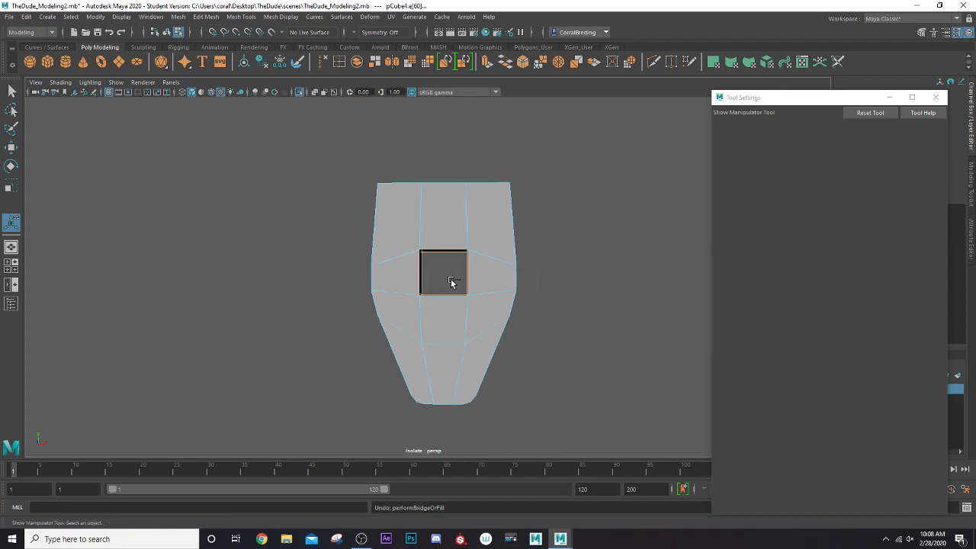
{"action": "key", "text": "ctrl+z"}
{"action": "key", "text": "ctrl+z"}
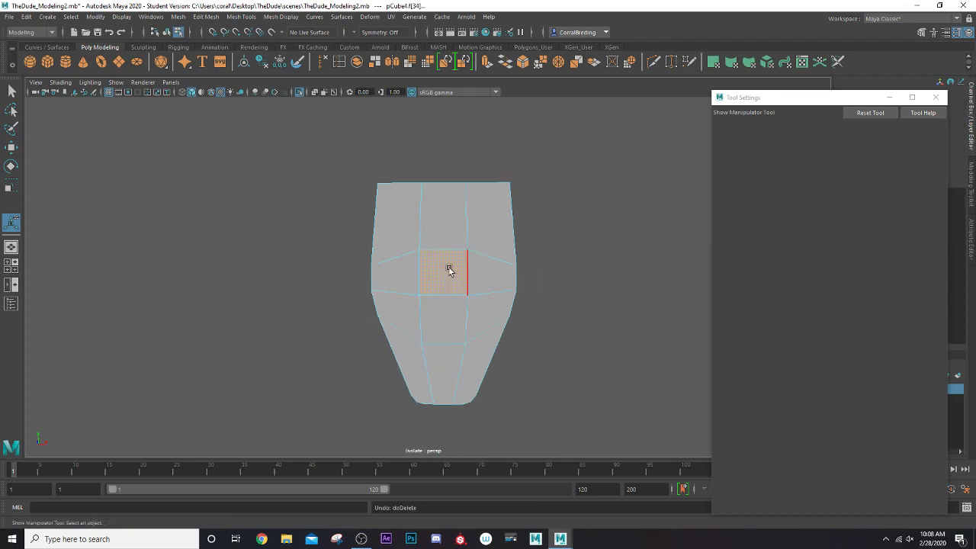
Extrude the three front faces on each side of the centre column outward with a Local Translate Z of about 0.09
{"action": "scroll", "coordinate": [449, 266], "scroll_direction": "up", "scroll_amount": 2}
{"action": "scroll", "coordinate": [450, 243], "scroll_direction": "up", "scroll_amount": 1}
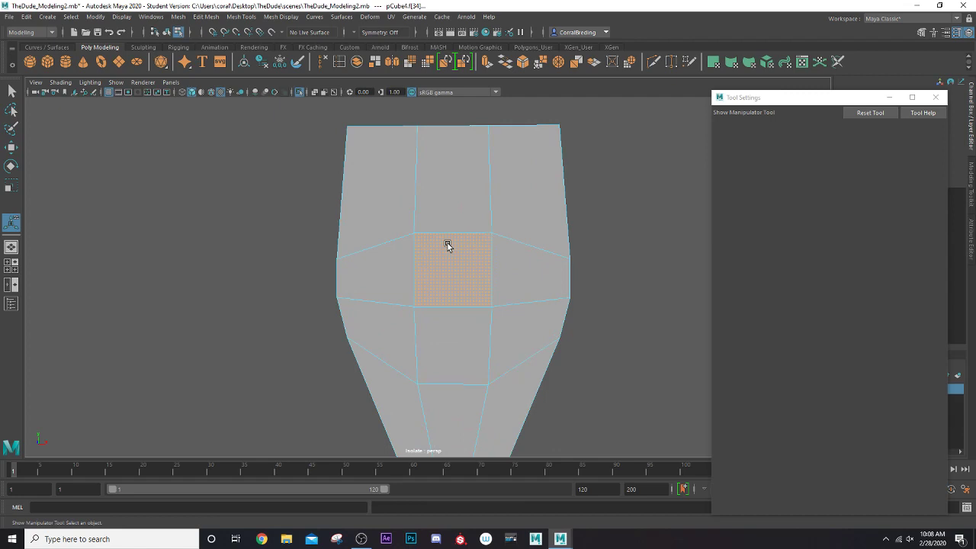
{"action": "mouse_move", "coordinate": [458, 266]}
{"action": "left_mouse_down", "text": "alt"}
{"action": "mouse_move", "coordinate": [420, 261]}
{"action": "mouse_move", "coordinate": [441, 259]}
{"action": "left_mouse_up", "text": "alt"}
{"action": "scroll", "coordinate": [442, 259], "scroll_direction": "down", "scroll_amount": 2}
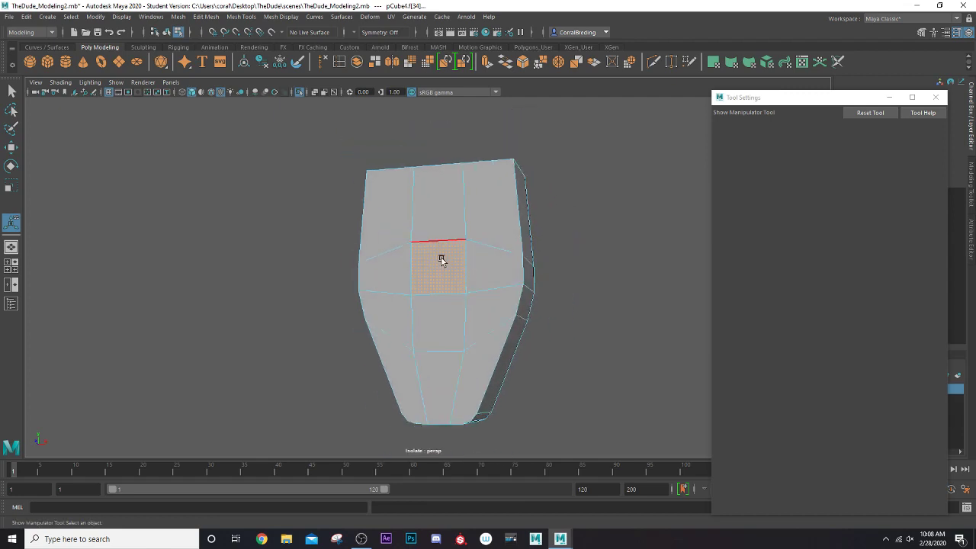
{"action": "scroll", "coordinate": [441, 257], "scroll_direction": "up", "scroll_amount": 3}
{"action": "scroll", "coordinate": [442, 259], "scroll_direction": "down", "scroll_amount": 2}
{"action": "right_click_drag", "start_coordinate": [394, 259], "coordinate": [396, 286]}
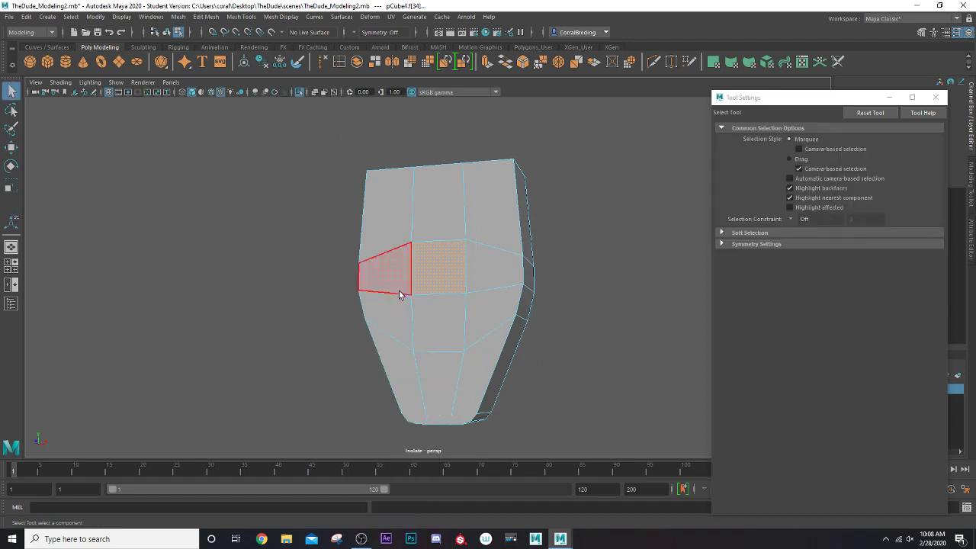
{"action": "left_click", "coordinate": [399, 319]}
{"action": "left_click", "coordinate": [399, 278], "text": "shift"}
{"action": "left_click", "coordinate": [400, 192], "text": "shift"}
{"action": "left_click", "coordinate": [481, 260], "text": "shift"}
{"action": "left_click", "coordinate": [480, 311], "text": "shift"}
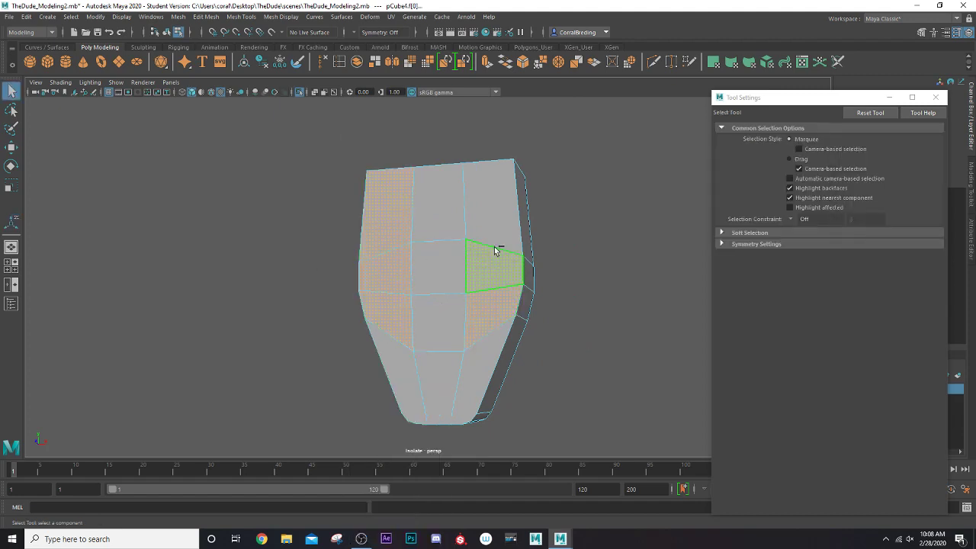
{"action": "left_click", "coordinate": [492, 186], "text": "shift"}
{"action": "left_click_drag", "start_coordinate": [474, 295], "coordinate": [436, 303], "text": "alt"}
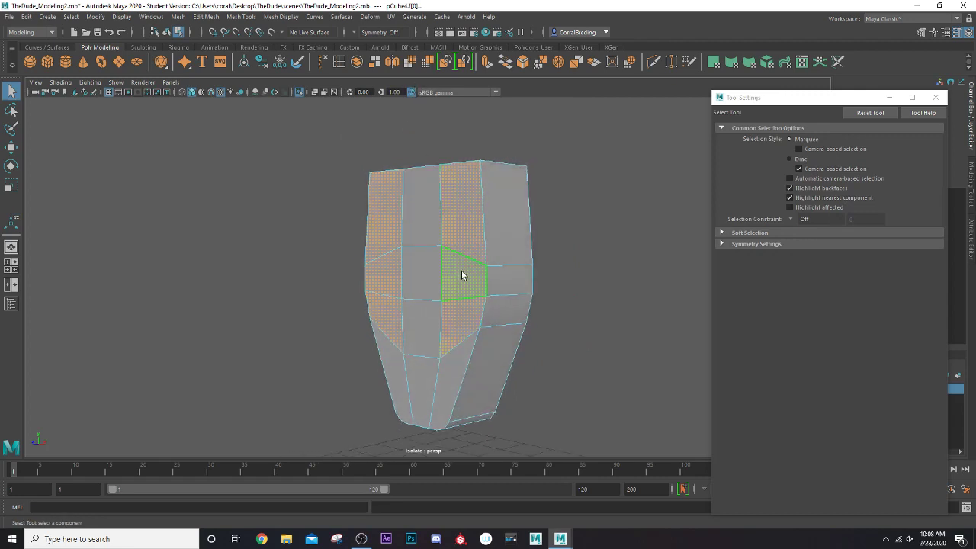
{"action": "left_click_drag", "start_coordinate": [461, 271], "coordinate": [499, 266], "text": "alt"}
{"action": "left_click", "coordinate": [487, 64]}
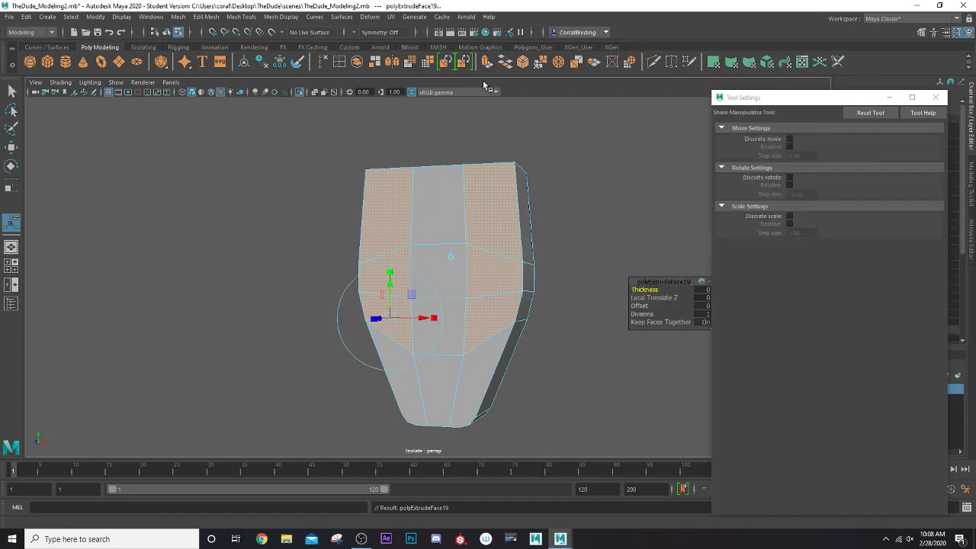
{"action": "left_click_drag", "start_coordinate": [418, 288], "coordinate": [469, 310], "text": "alt"}
Select the three faces on top of the buckle block and raise them slightly
{"action": "left_click_drag", "start_coordinate": [403, 169], "coordinate": [386, 263], "text": "alt"}
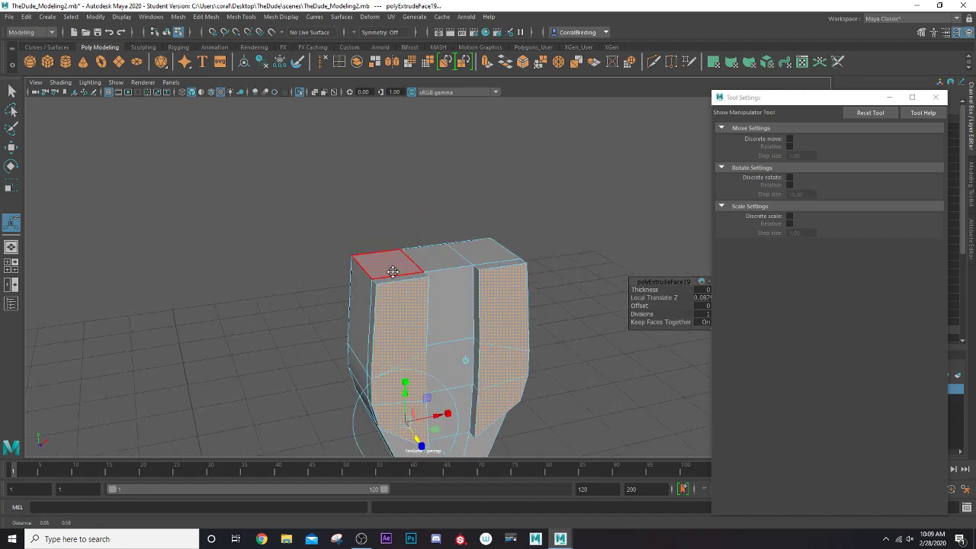
{"action": "left_click", "coordinate": [391, 267]}
{"action": "left_click", "coordinate": [440, 259], "text": "shift"}
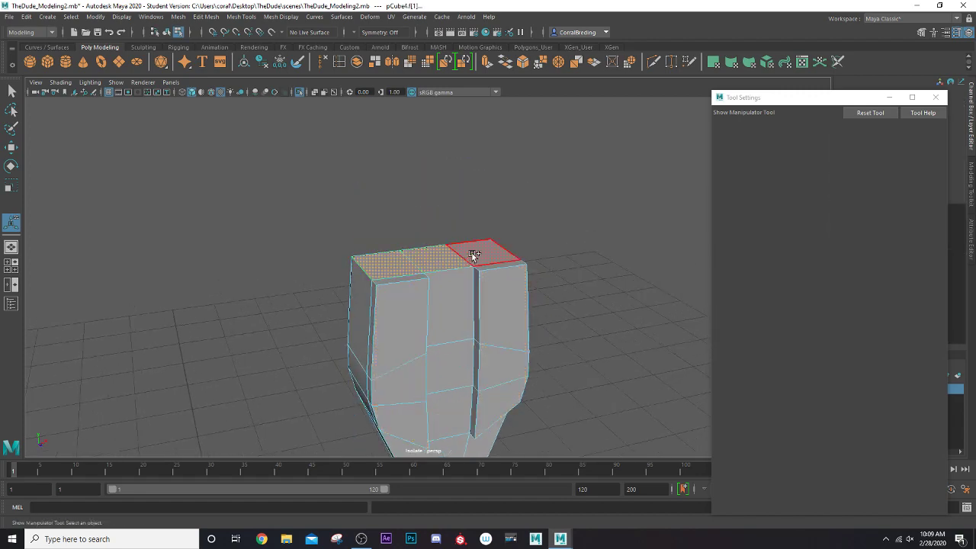
{"action": "left_click", "coordinate": [474, 254], "text": "shift"}
{"action": "left_click_drag", "start_coordinate": [450, 261], "coordinate": [440, 208], "text": "alt"}
{"action": "key", "text": "w"}
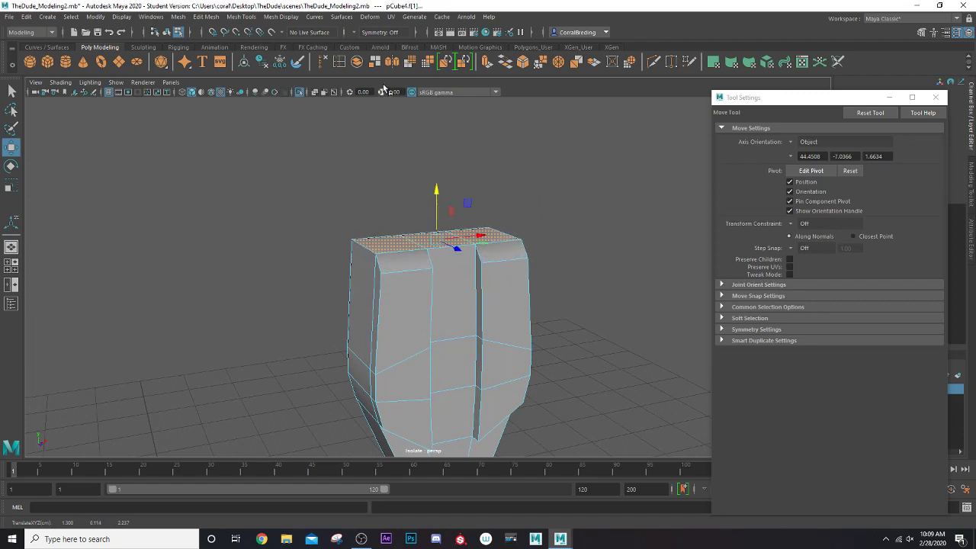
Close the tool settings and end isolation to show the buckle together with the character
{"action": "left_click", "coordinate": [935, 97]}
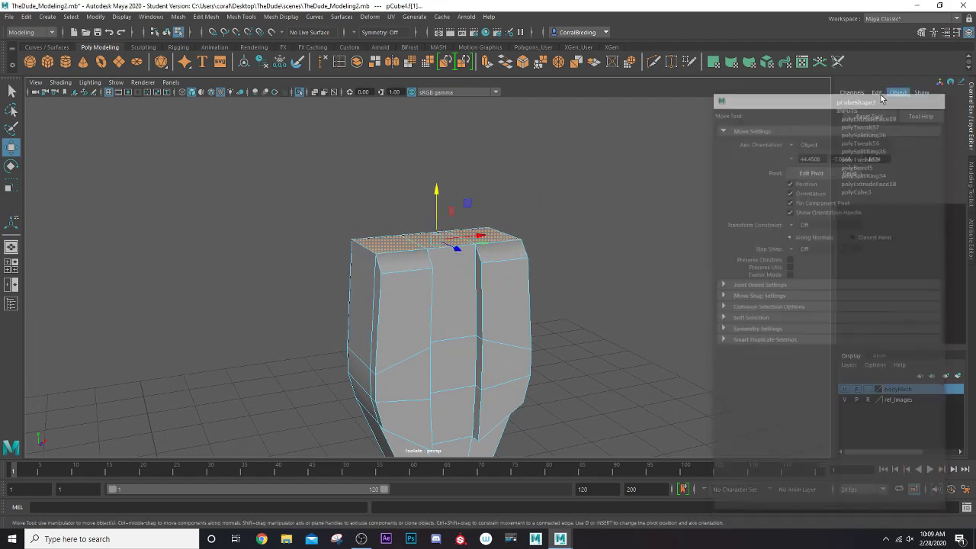
{"action": "left_click", "coordinate": [300, 93]}
{"action": "left_click_drag", "start_coordinate": [481, 272], "coordinate": [435, 268], "text": "alt"}
{"action": "scroll", "coordinate": [410, 261], "scroll_direction": "down", "scroll_amount": 4}
Select the upper front faces of both raised sides and scale them slightly narrower horizontally
{"action": "left_click", "coordinate": [416, 269]}
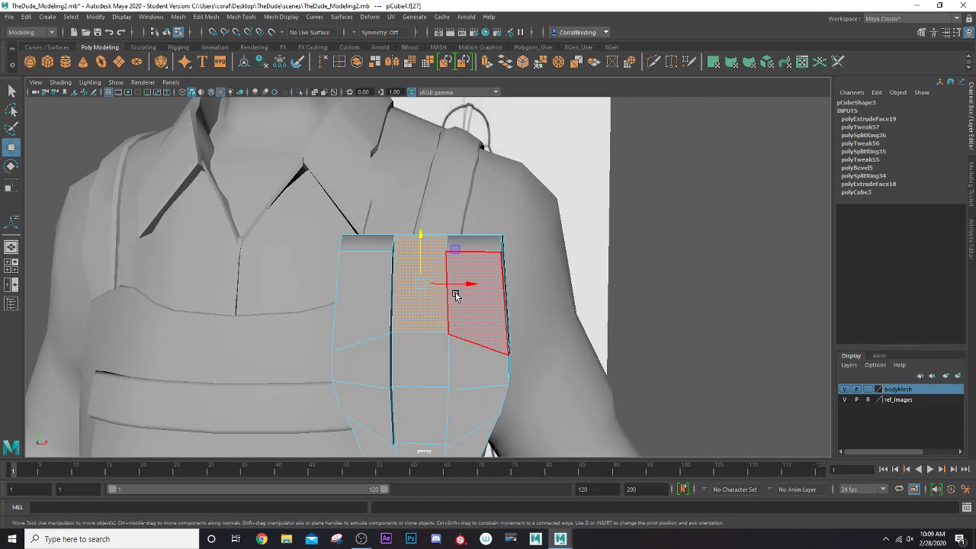
{"action": "left_click", "coordinate": [455, 295]}
{"action": "left_click", "coordinate": [384, 298], "text": "shift"}
{"action": "key", "text": "r"}
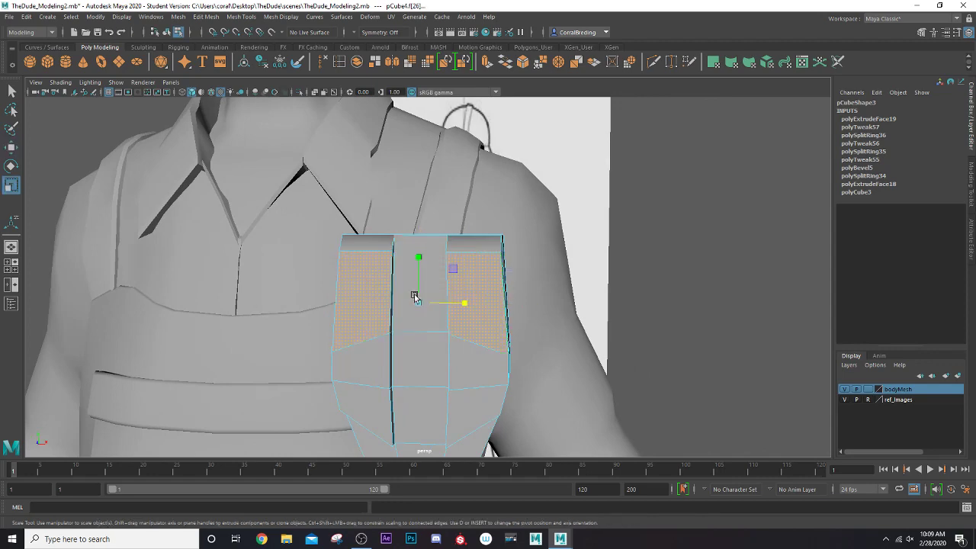
{"action": "left_click_drag", "start_coordinate": [463, 307], "coordinate": [383, 304], "text": "alt"}
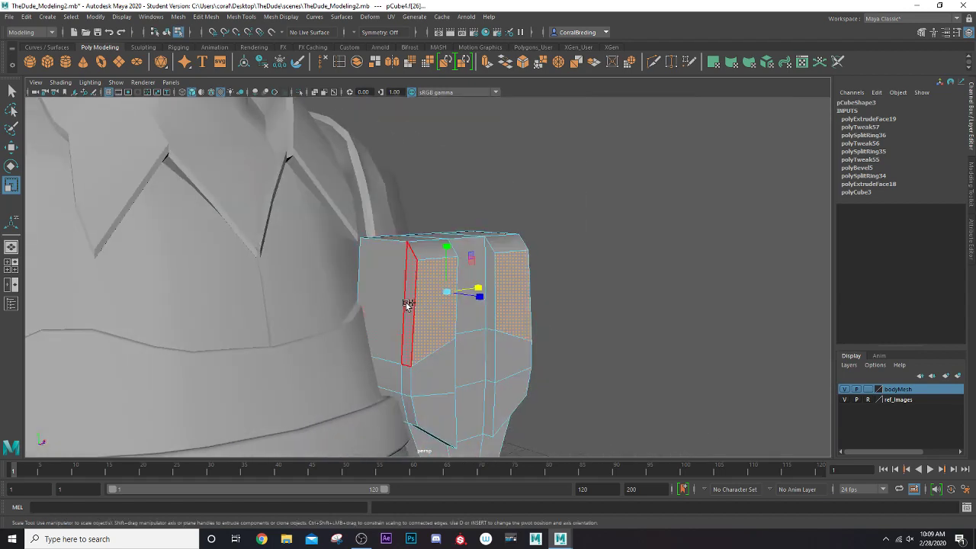
{"action": "left_click_drag", "start_coordinate": [452, 317], "coordinate": [401, 320], "text": "alt"}
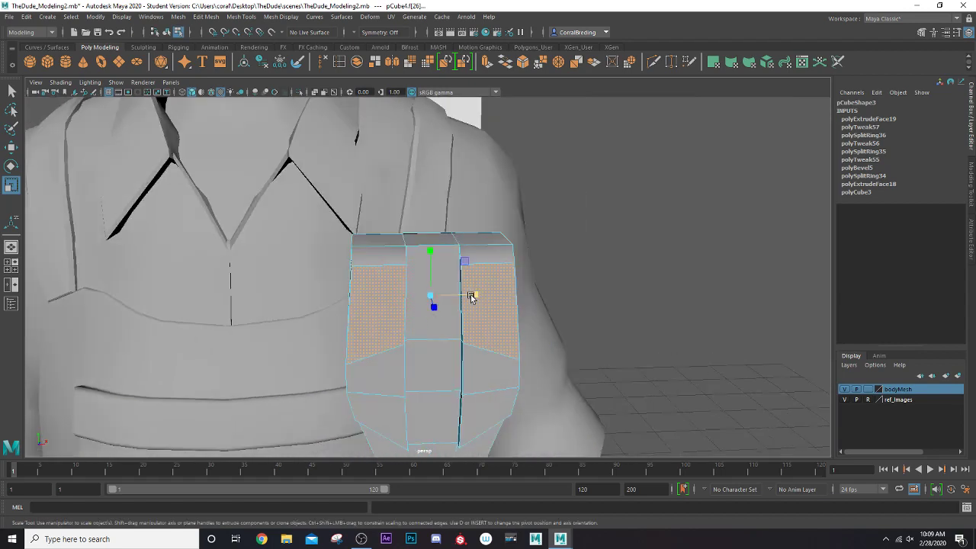
{"action": "mouse_move", "coordinate": [470, 294]}
{"action": "left_mouse_down"}
{"action": "mouse_move", "coordinate": [410, 285]}
{"action": "mouse_move", "coordinate": [388, 264]}
{"action": "mouse_move", "coordinate": [465, 300]}
{"action": "left_mouse_up"}
Select the faces of the centre groove's upper section and scale them horizontally to widen the groove
{"action": "left_click", "coordinate": [389, 259]}
{"action": "key", "text": "F10"}
{"action": "left_click", "coordinate": [468, 300]}
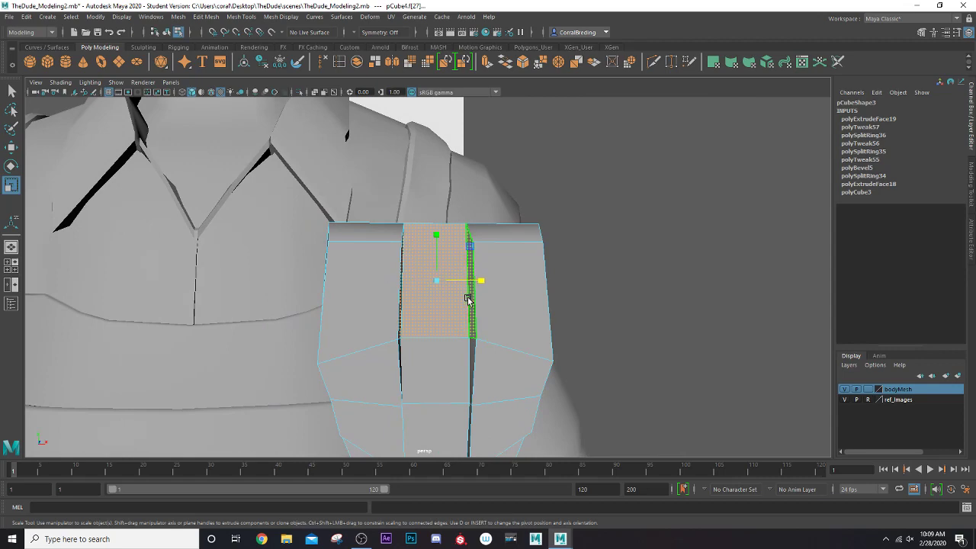
{"action": "left_click_drag", "start_coordinate": [480, 281], "coordinate": [441, 317]}
{"action": "left_click", "coordinate": [440, 308]}
Select the three faces on top of the buckle and extrude them upward to form a taller upper section
{"action": "left_click", "coordinate": [429, 259]}
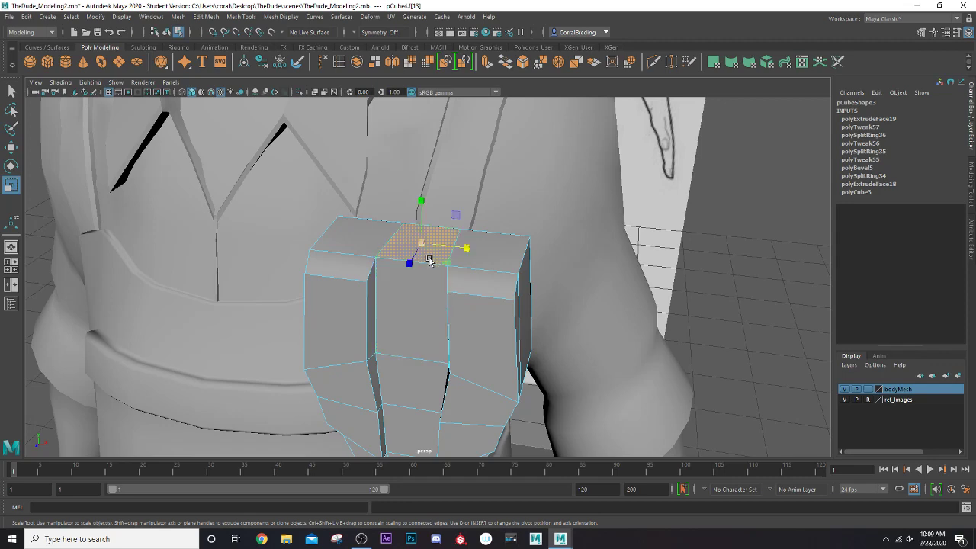
{"action": "scroll", "coordinate": [501, 239], "scroll_direction": "down", "scroll_amount": 5}
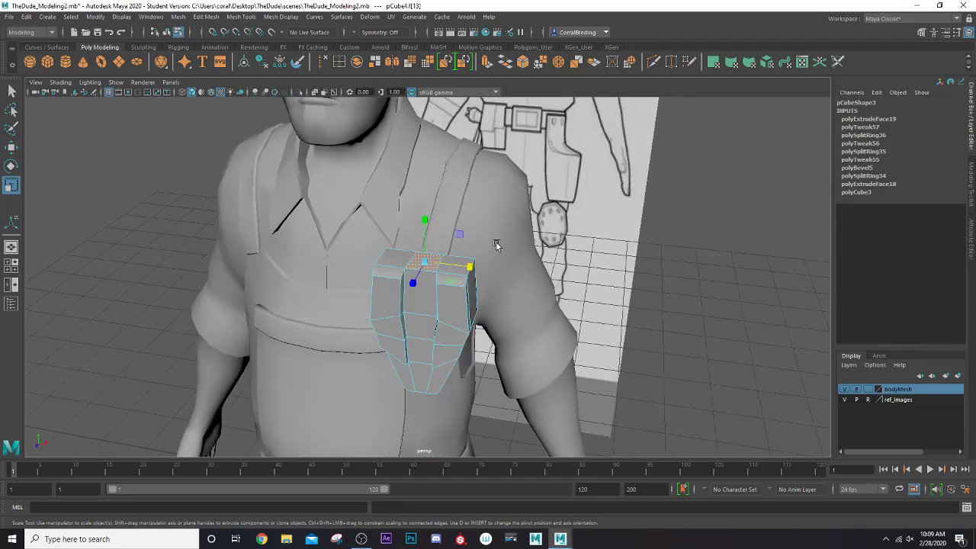
{"action": "left_click_drag", "start_coordinate": [501, 240], "coordinate": [440, 299], "text": "alt"}
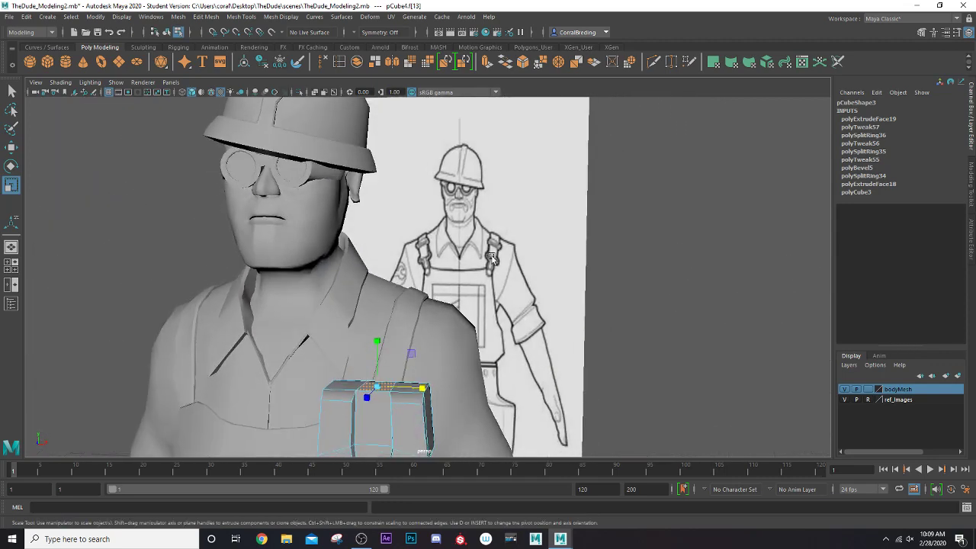
{"action": "scroll", "coordinate": [383, 342], "scroll_direction": "up", "scroll_amount": 5}
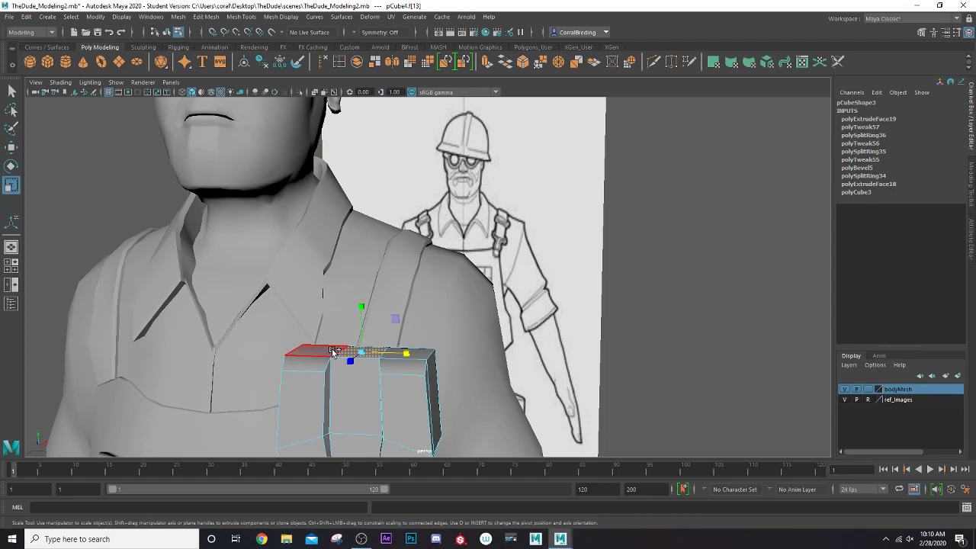
{"action": "left_click", "coordinate": [416, 353], "text": "shift"}
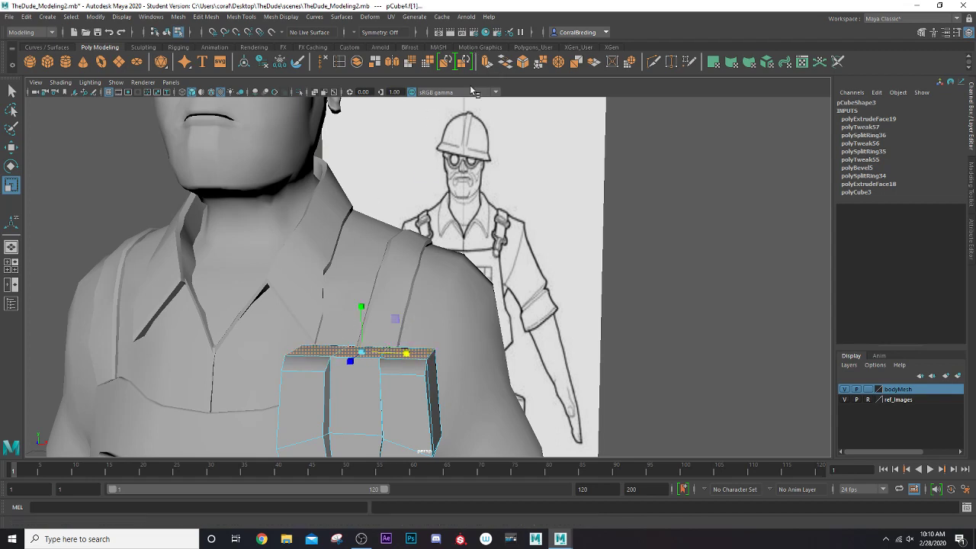
{"action": "left_click", "coordinate": [488, 62]}
{"action": "left_click_drag", "start_coordinate": [320, 324], "coordinate": [334, 285]}
Extrude the two stacked middle front faces of the buckle's upper part outward as a raised central tab
{"action": "left_click", "coordinate": [372, 403]}
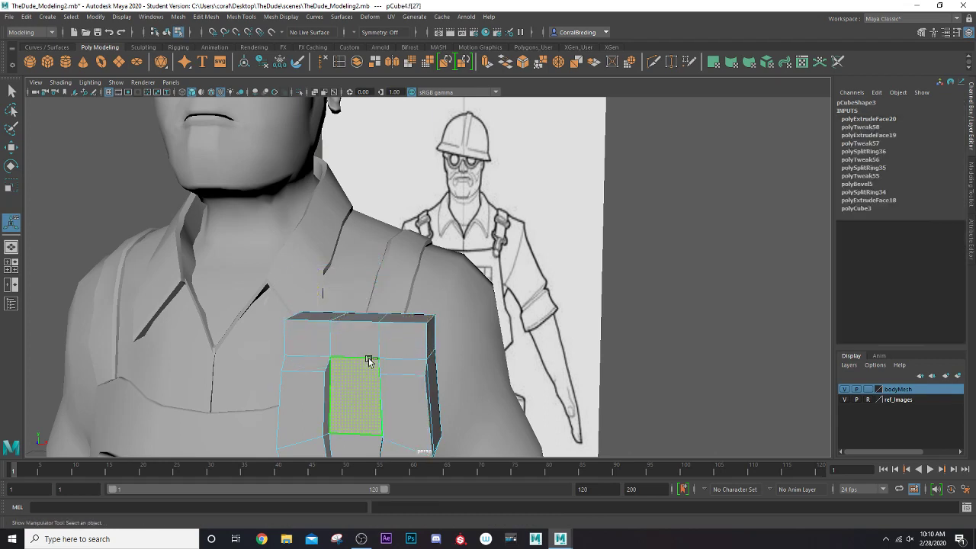
{"action": "left_click", "coordinate": [371, 345], "text": "shift"}
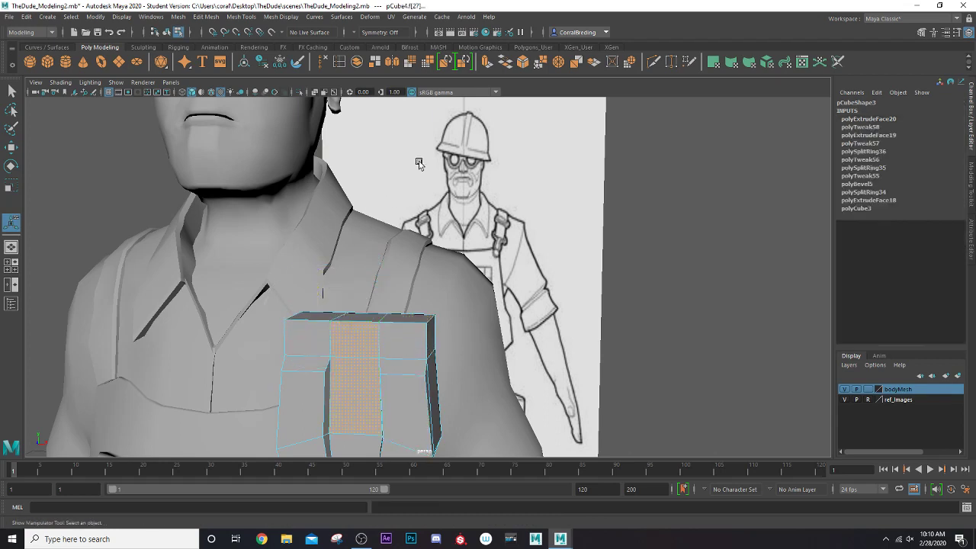
{"action": "left_click", "coordinate": [488, 62]}
{"action": "mouse_move", "coordinate": [352, 403]}
{"action": "left_mouse_down", "text": "alt"}
{"action": "mouse_move", "coordinate": [279, 404]}
{"action": "mouse_move", "coordinate": [326, 388]}
{"action": "mouse_move", "coordinate": [311, 392]}
{"action": "mouse_move", "coordinate": [348, 402]}
{"action": "mouse_move", "coordinate": [338, 403]}
{"action": "left_mouse_up", "text": "alt"}
Raise the middle top face slightly to arch the buckle's upper end, and return to object mode
{"action": "left_click", "coordinate": [334, 315]}
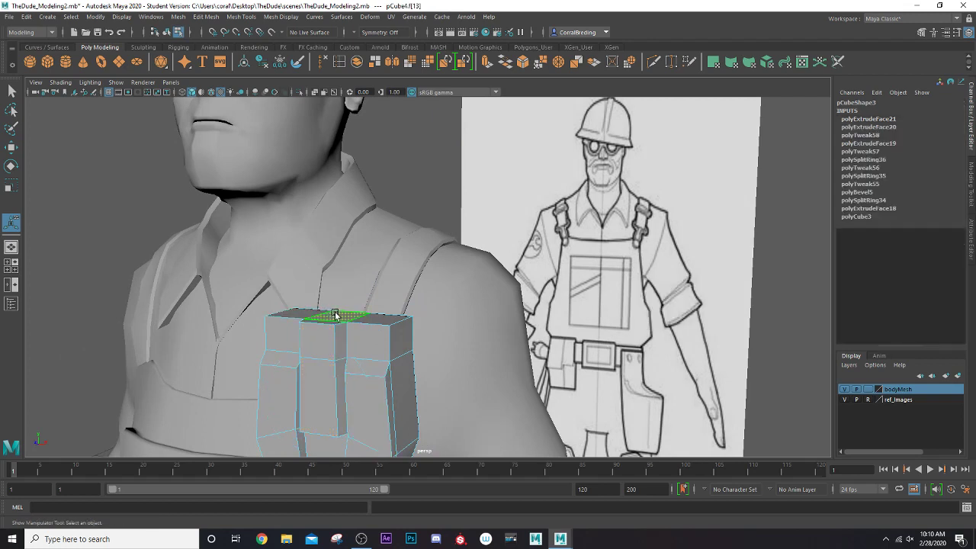
{"action": "key", "text": "w"}
{"action": "left_click_drag", "start_coordinate": [339, 289], "coordinate": [359, 283]}
{"action": "left_click_drag", "start_coordinate": [355, 320], "coordinate": [374, 298], "text": "alt"}
{"action": "right_click_drag", "start_coordinate": [374, 298], "coordinate": [417, 251]}
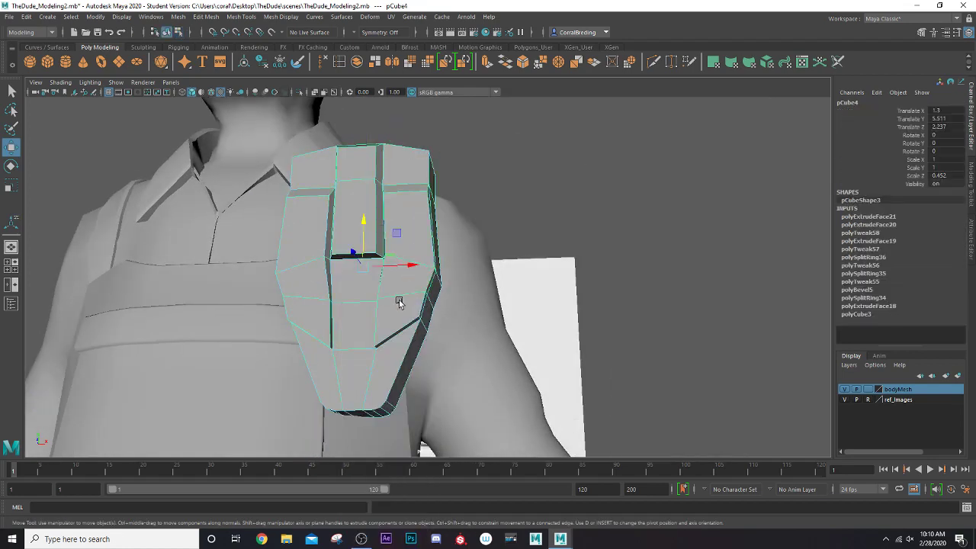
Bevel the front outline edges of both raised side sections with a fraction of 0.5 and 2 segments
{"action": "mouse_move", "coordinate": [398, 302]}
{"action": "left_mouse_down", "text": "alt"}
{"action": "mouse_move", "coordinate": [392, 311]}
{"action": "mouse_move", "coordinate": [399, 298]}
{"action": "left_mouse_up", "text": "alt"}
{"action": "right_click_drag", "start_coordinate": [402, 259], "coordinate": [404, 237]}
{"action": "left_click_drag", "start_coordinate": [405, 237], "coordinate": [425, 270], "text": "alt"}
{"action": "left_click", "coordinate": [466, 271]}
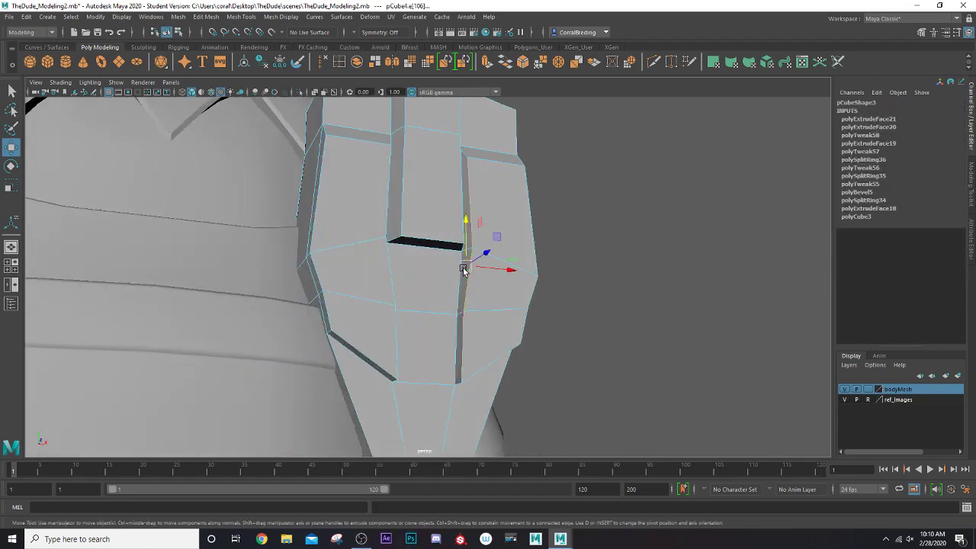
{"action": "left_click", "coordinate": [395, 269]}
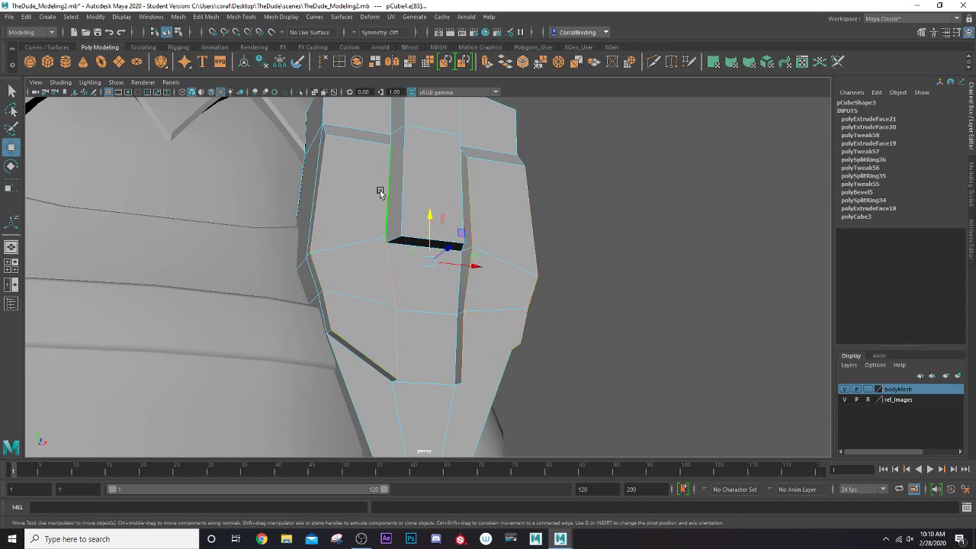
{"action": "left_click", "coordinate": [522, 61]}
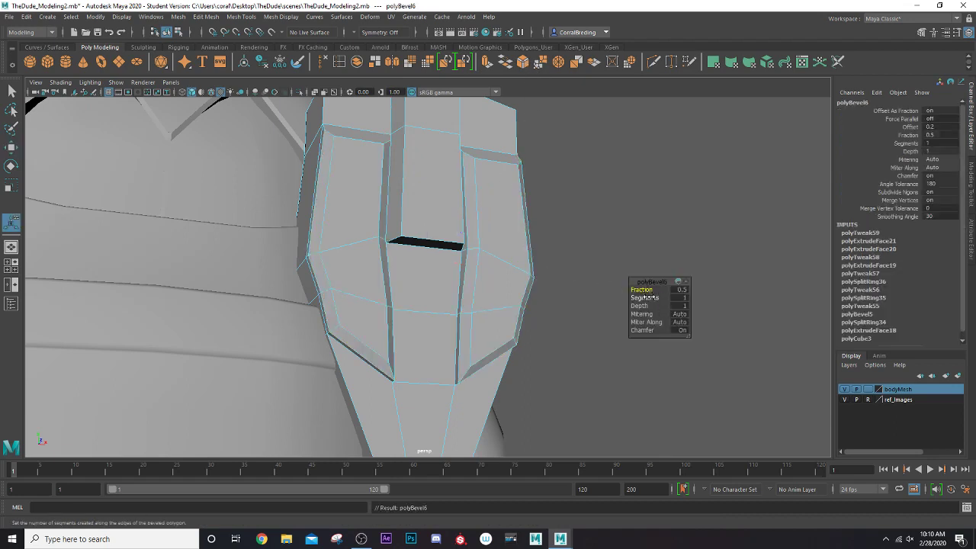
{"action": "left_click_drag", "start_coordinate": [648, 298], "coordinate": [642, 290]}
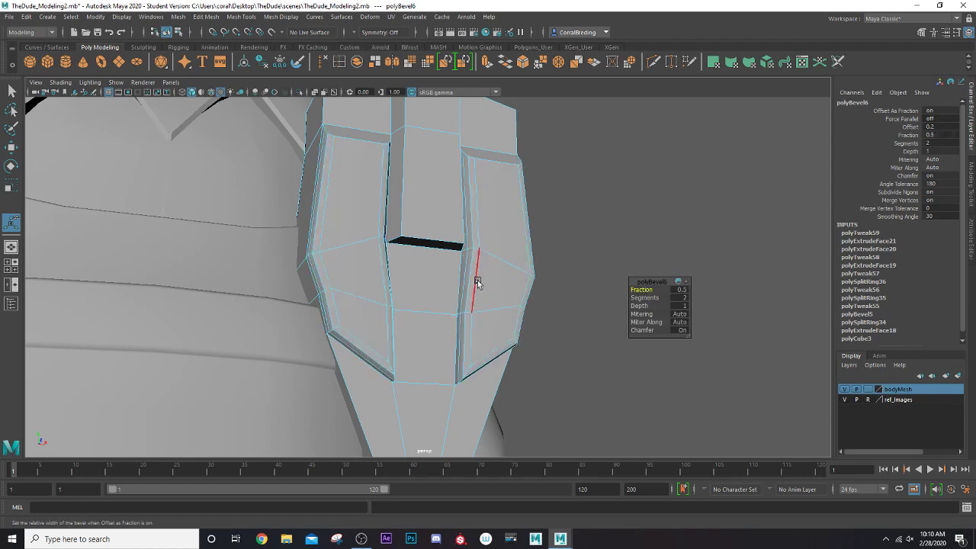
{"action": "left_click_drag", "start_coordinate": [478, 283], "coordinate": [414, 262], "text": "alt"}
{"action": "left_click_drag", "start_coordinate": [409, 203], "coordinate": [390, 227], "text": "alt"}
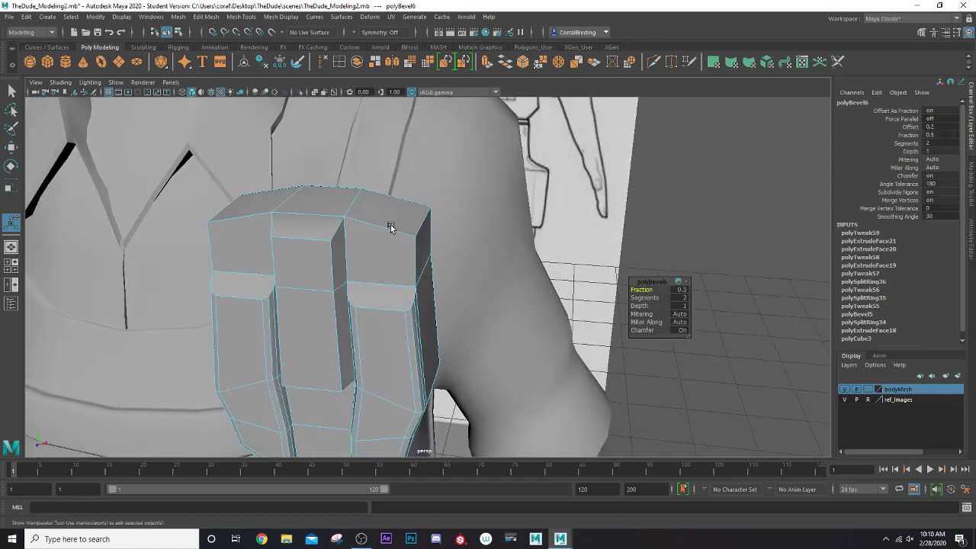
Scale the whole buckle to about 0.325, 0.325, 0.089 and place it on the chest, rotated about -15° in X and 34° in Y
{"action": "right_click_drag", "start_coordinate": [383, 233], "coordinate": [416, 217]}
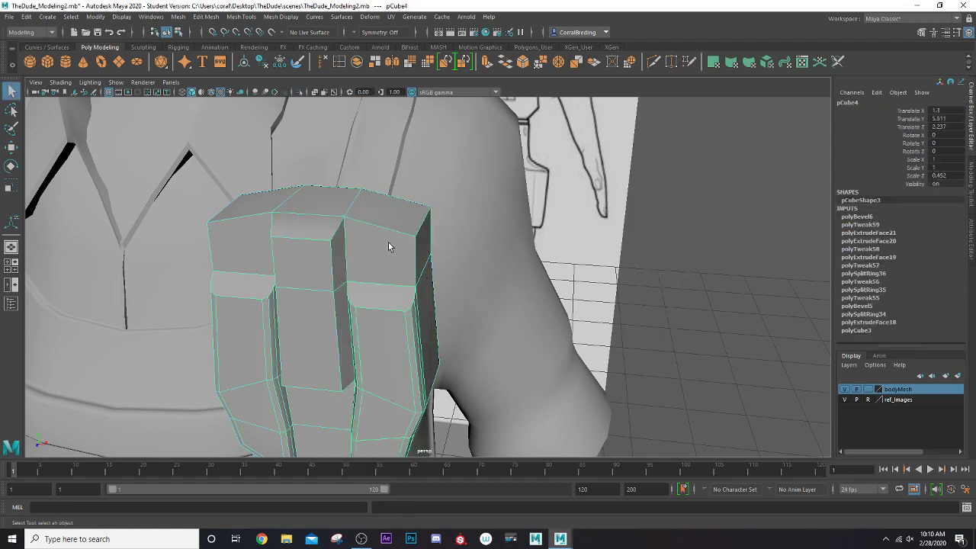
{"action": "key", "text": "r"}
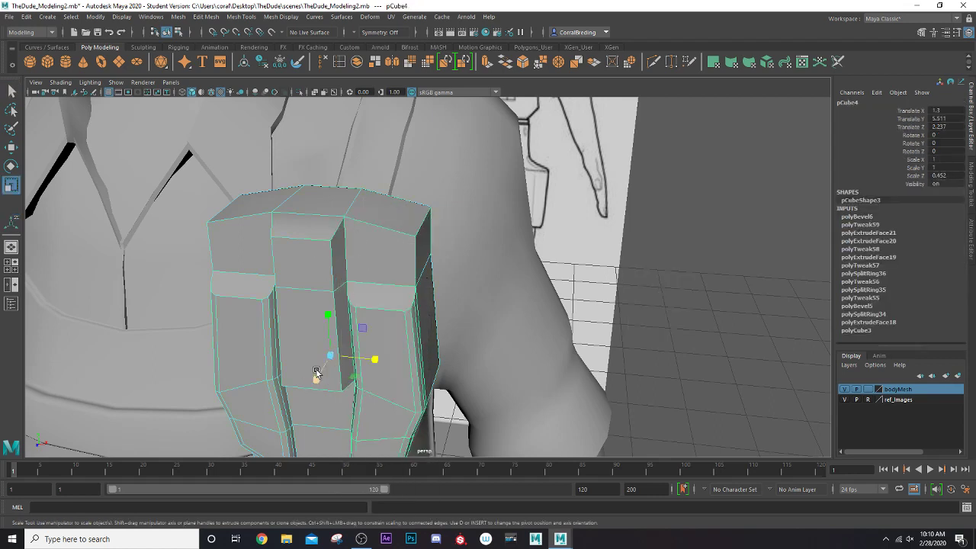
{"action": "scroll", "coordinate": [333, 355], "scroll_direction": "down", "scroll_amount": 5}
{"action": "left_click_drag", "start_coordinate": [328, 350], "coordinate": [364, 293]}
{"action": "key", "text": "w"}
{"action": "key", "text": "r"}
{"action": "key", "text": "w"}
{"action": "key", "text": "e"}
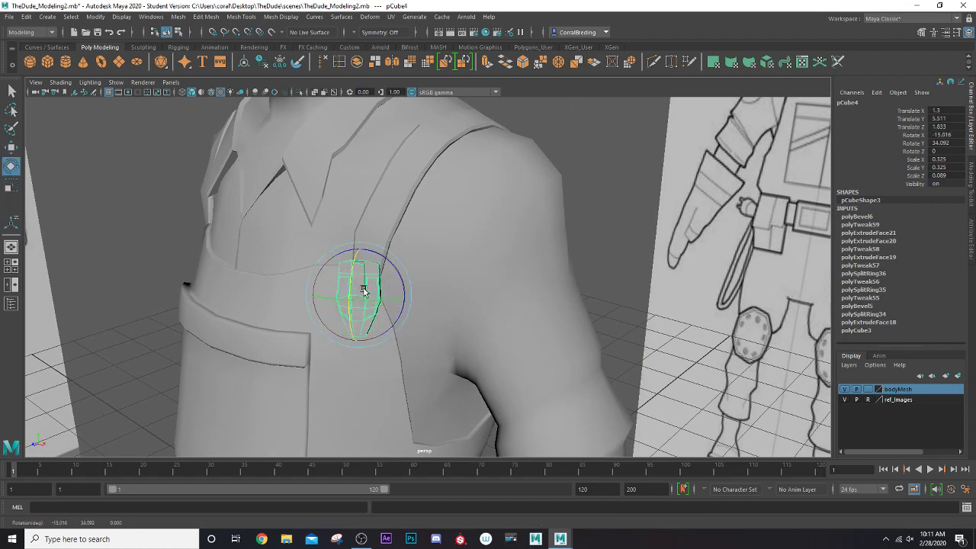
{"action": "left_click_drag", "start_coordinate": [309, 321], "coordinate": [359, 308], "text": "alt"}
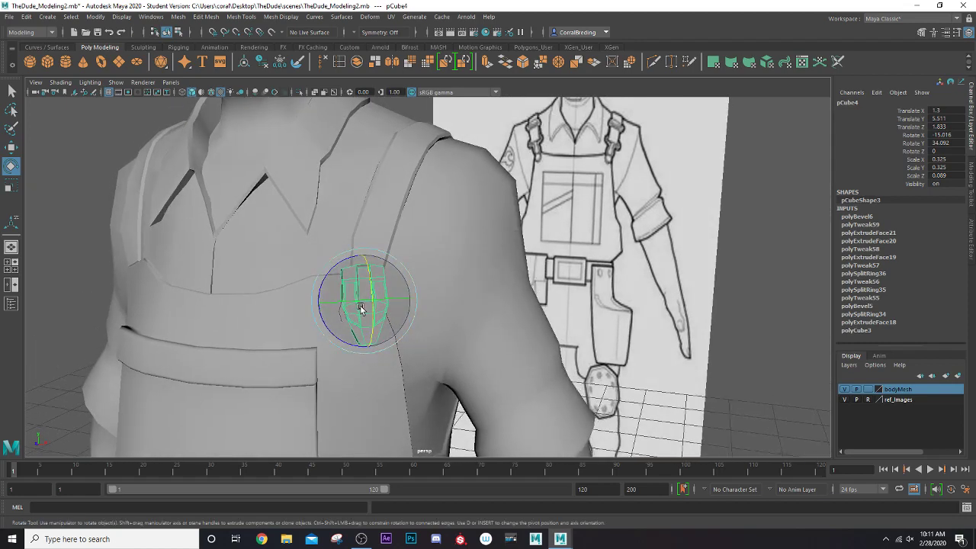
Move the buckle up to about 1.272, 5.692, 1.793 and rotate it to about -22.7, 22.9, -14.2 to follow the strap
{"action": "key", "text": "w"}
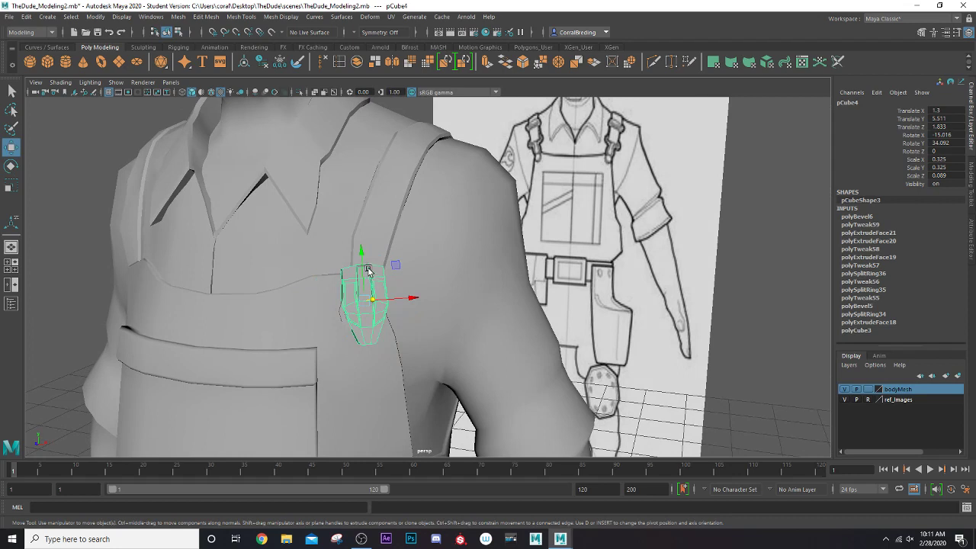
{"action": "left_click", "coordinate": [363, 258]}
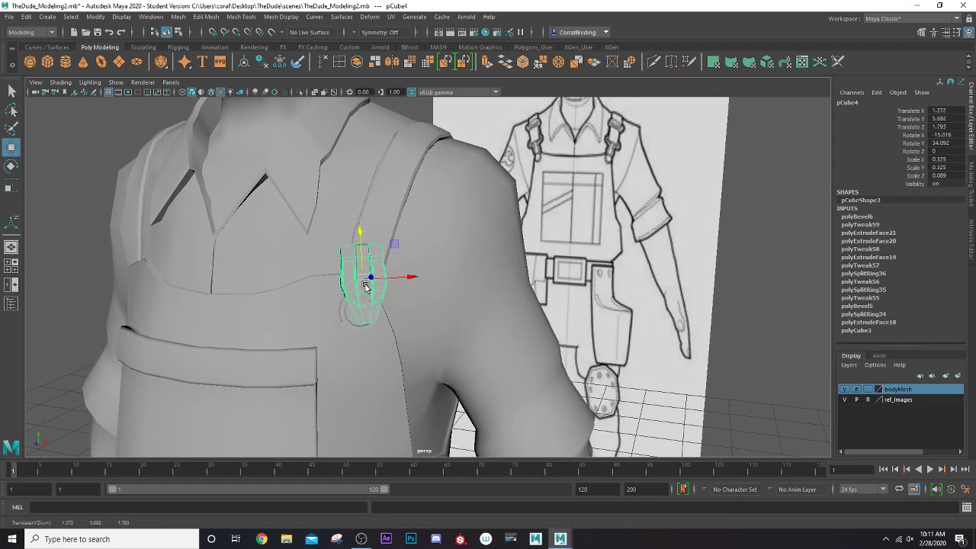
{"action": "key", "text": "e"}
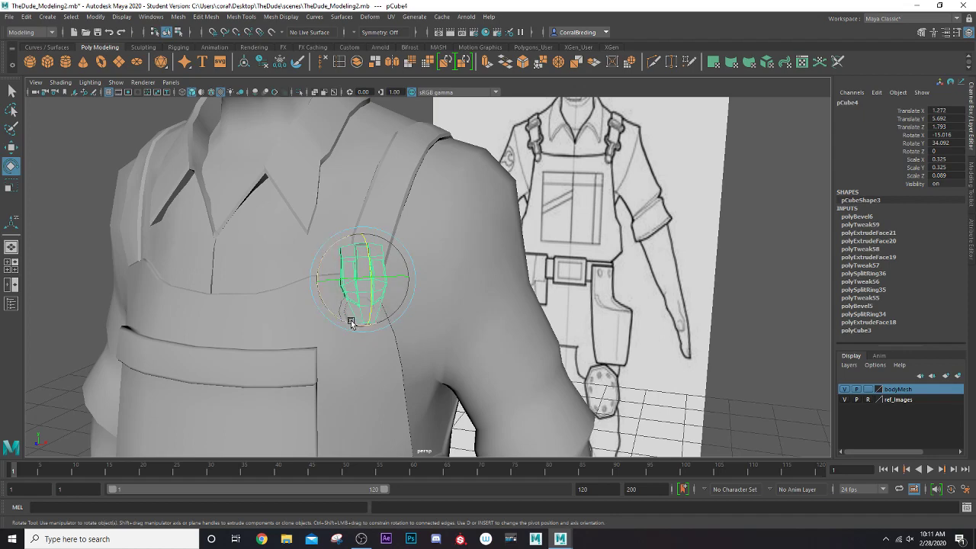
{"action": "left_click_drag", "start_coordinate": [351, 322], "coordinate": [342, 318]}
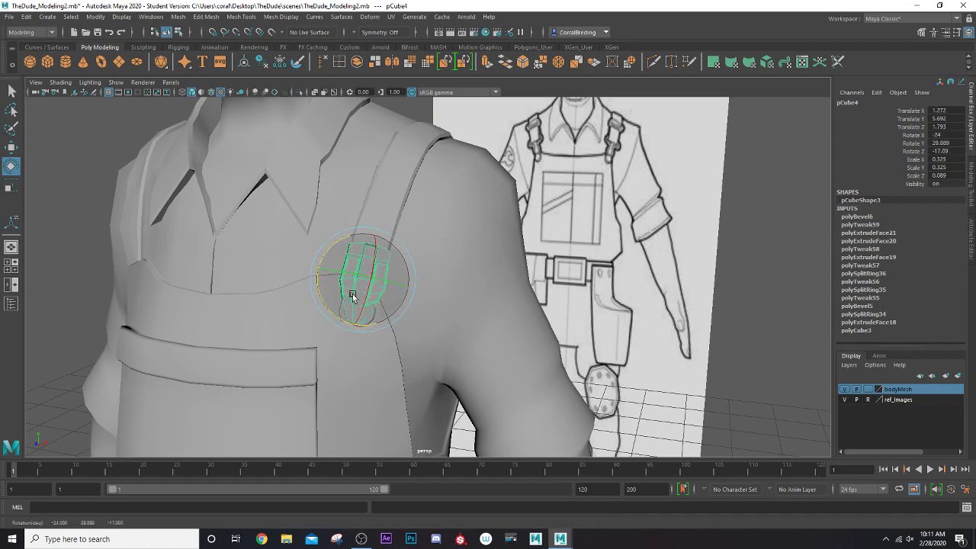
{"action": "left_click_drag", "start_coordinate": [327, 283], "coordinate": [331, 307], "text": "alt"}
{"action": "scroll", "coordinate": [330, 284], "scroll_direction": "up", "scroll_amount": 2}
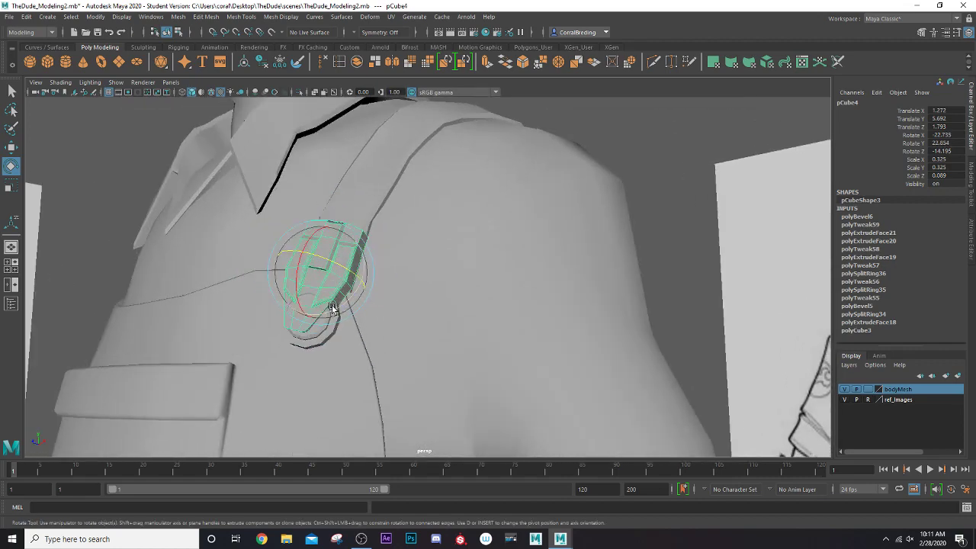
Set the buckle's X rotation to about -13.3° and push it toward the strap to about 1.244, 5.68, 1.734
{"action": "key", "text": "w"}
{"action": "left_click_drag", "start_coordinate": [316, 274], "coordinate": [335, 295], "text": "alt"}
{"action": "key", "text": "e"}
{"action": "key", "text": "w"}
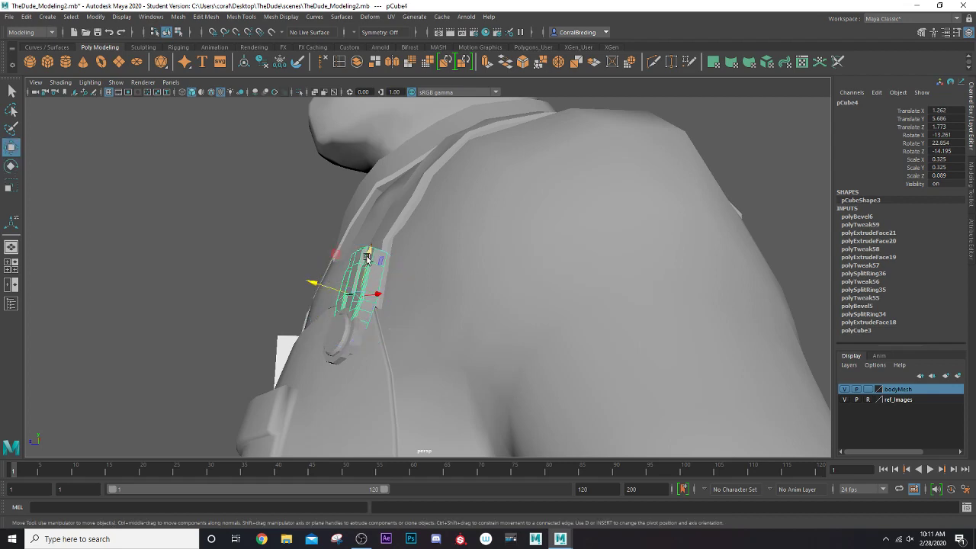
{"action": "left_click_drag", "start_coordinate": [313, 284], "coordinate": [321, 285]}
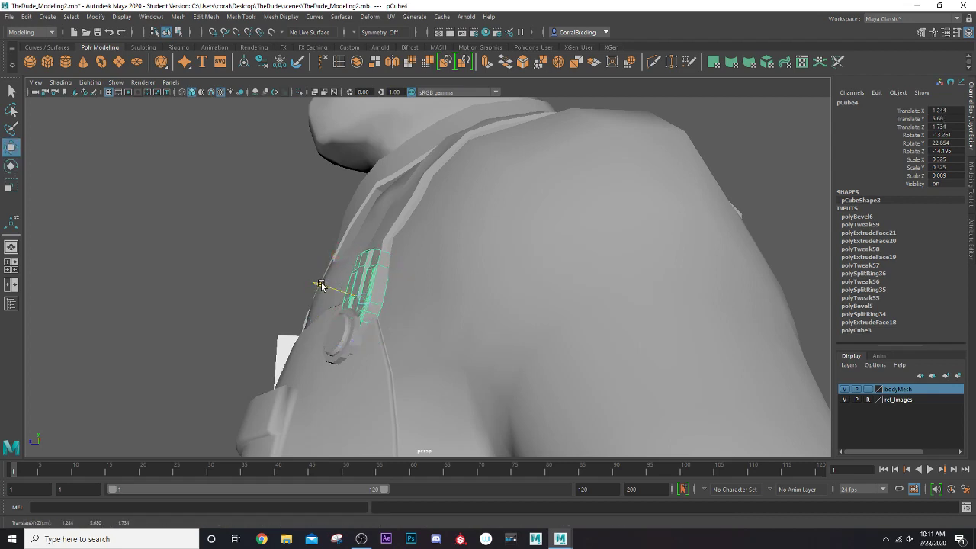
Select the round button below the buckle and nudge its position slightly
{"action": "left_click", "coordinate": [334, 345]}
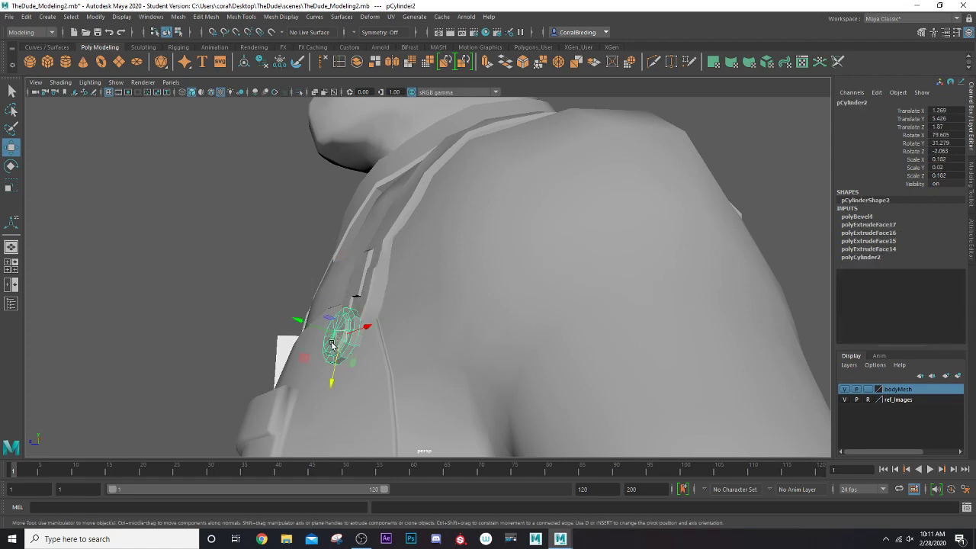
{"action": "left_click_drag", "start_coordinate": [332, 345], "coordinate": [355, 332], "text": "alt"}
{"action": "left_click_drag", "start_coordinate": [303, 369], "coordinate": [303, 367]}
{"action": "mouse_move", "coordinate": [340, 339]}
{"action": "left_mouse_down", "text": "alt"}
{"action": "mouse_move", "coordinate": [292, 309]}
{"action": "mouse_move", "coordinate": [306, 306]}
{"action": "mouse_move", "coordinate": [328, 324]}
{"action": "mouse_move", "coordinate": [323, 335]}
{"action": "left_mouse_up", "text": "alt"}
Select the buckle in object mode and isolate it from the character
{"action": "left_click", "coordinate": [345, 296]}
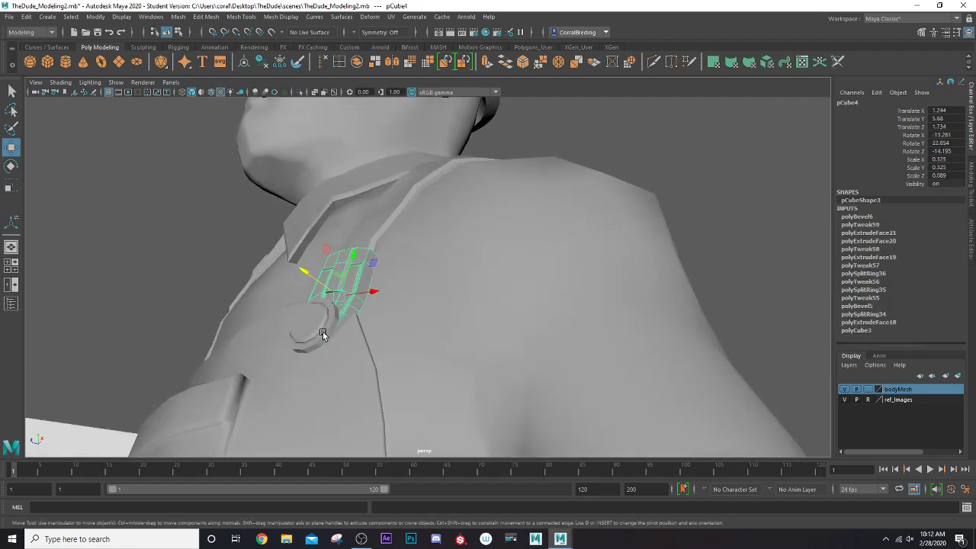
{"action": "left_click", "coordinate": [328, 331]}
{"action": "left_click", "coordinate": [351, 307]}
{"action": "right_click", "coordinate": [344, 320]}
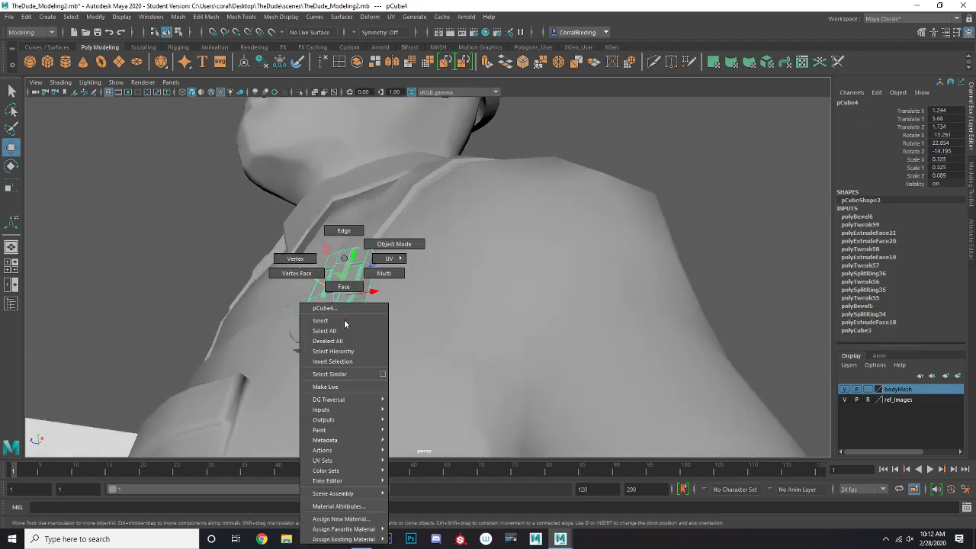
{"action": "right_click_drag", "start_coordinate": [344, 319], "coordinate": [389, 246]}
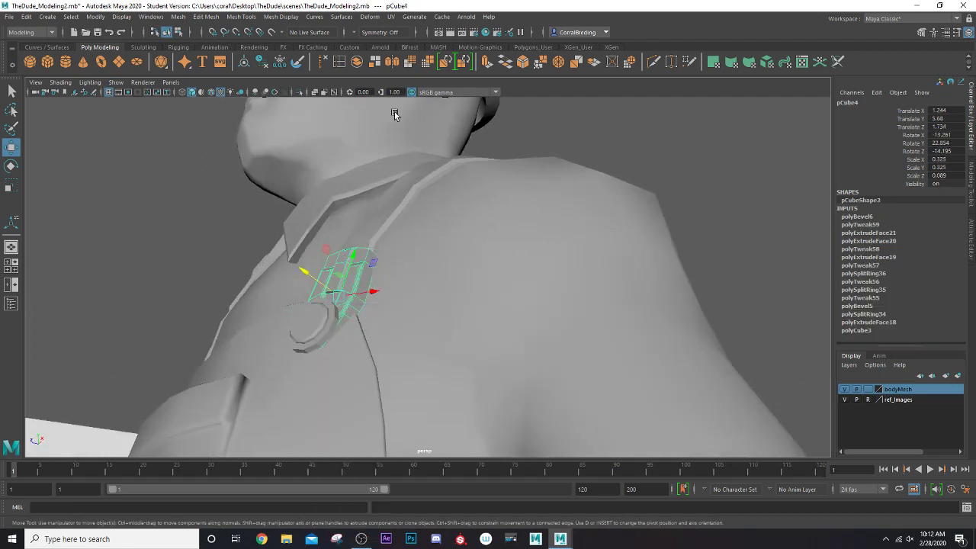
{"action": "left_click", "coordinate": [299, 92]}
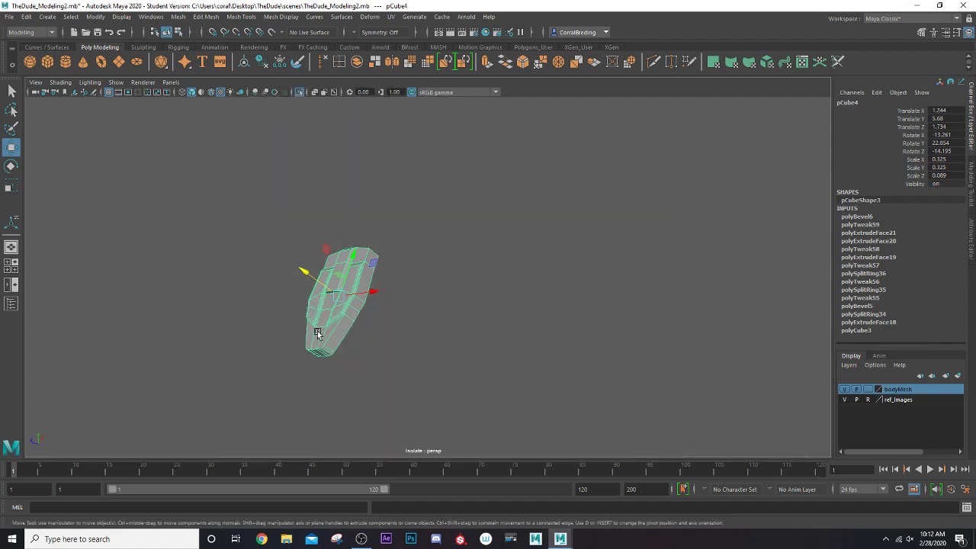
Select the vertices along the buckle's bottom end and scale them about 1.63 times wider in X
{"action": "right_click_drag", "start_coordinate": [318, 333], "coordinate": [279, 263]}
{"action": "left_click_drag", "start_coordinate": [279, 263], "coordinate": [343, 353], "text": "alt"}
{"action": "mouse_move", "coordinate": [343, 353]}
{"action": "left_mouse_down", "text": "alt"}
{"action": "mouse_move", "coordinate": [353, 362]}
{"action": "mouse_move", "coordinate": [342, 362]}
{"action": "left_mouse_up", "text": "alt"}
{"action": "key", "text": "r"}
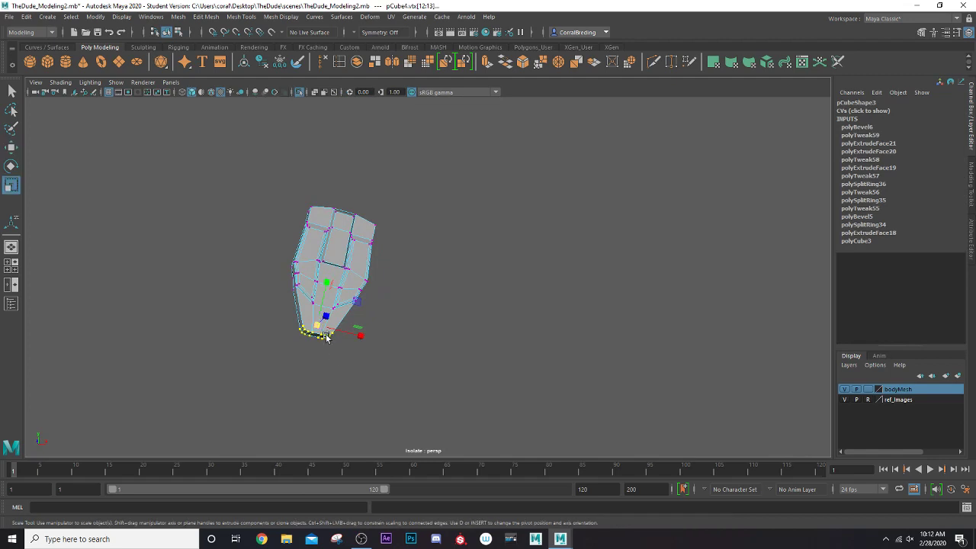
{"action": "left_click_drag", "start_coordinate": [318, 328], "coordinate": [387, 338]}
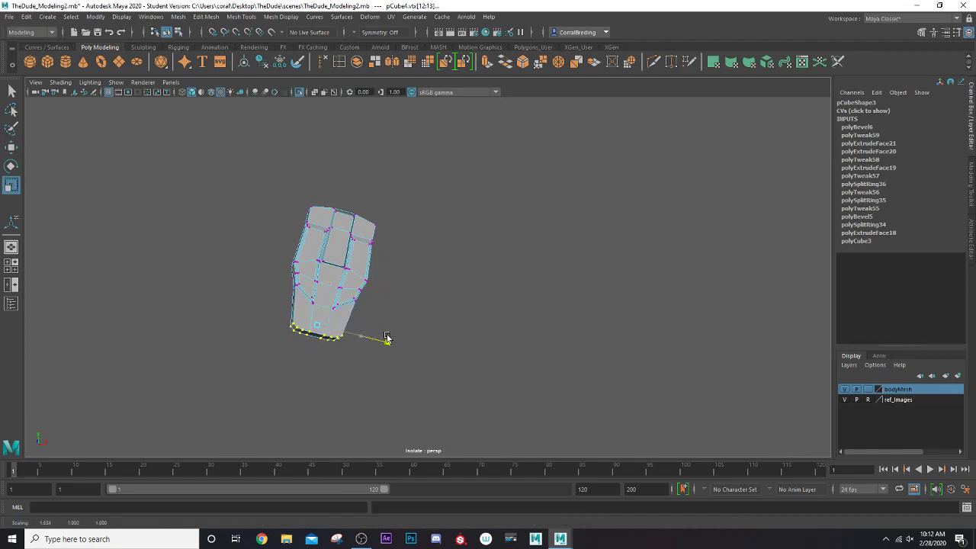
Move the bottom vertices slightly down to lengthen the buckle, and end isolation to check it against the button
{"action": "key", "text": "w"}
{"action": "left_click_drag", "start_coordinate": [329, 282], "coordinate": [326, 291]}
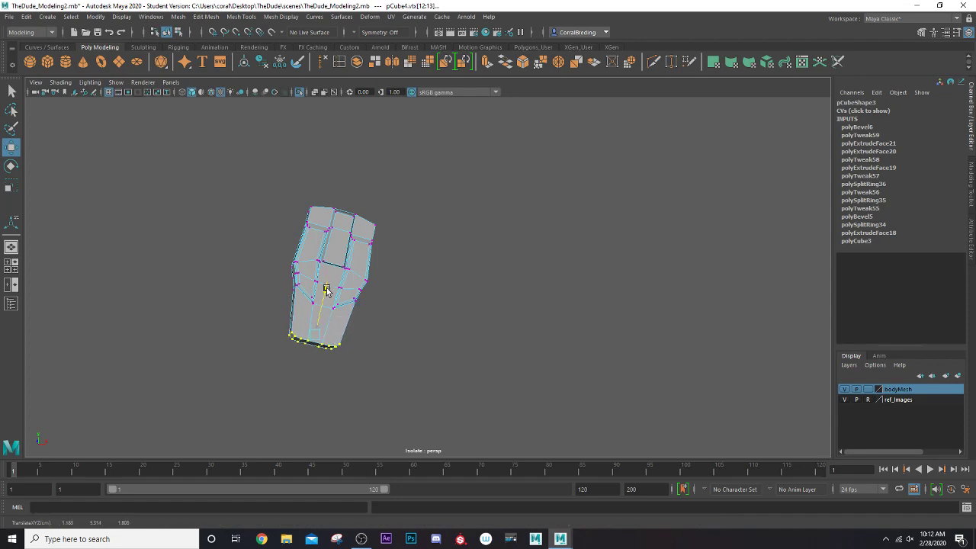
{"action": "left_click", "coordinate": [299, 92]}
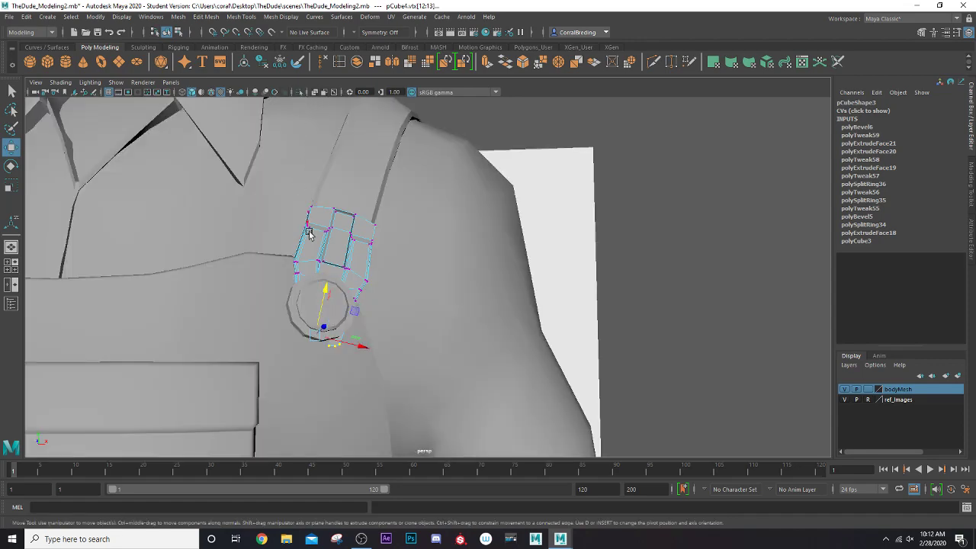
{"action": "left_click_drag", "start_coordinate": [353, 346], "coordinate": [349, 327], "text": "alt"}
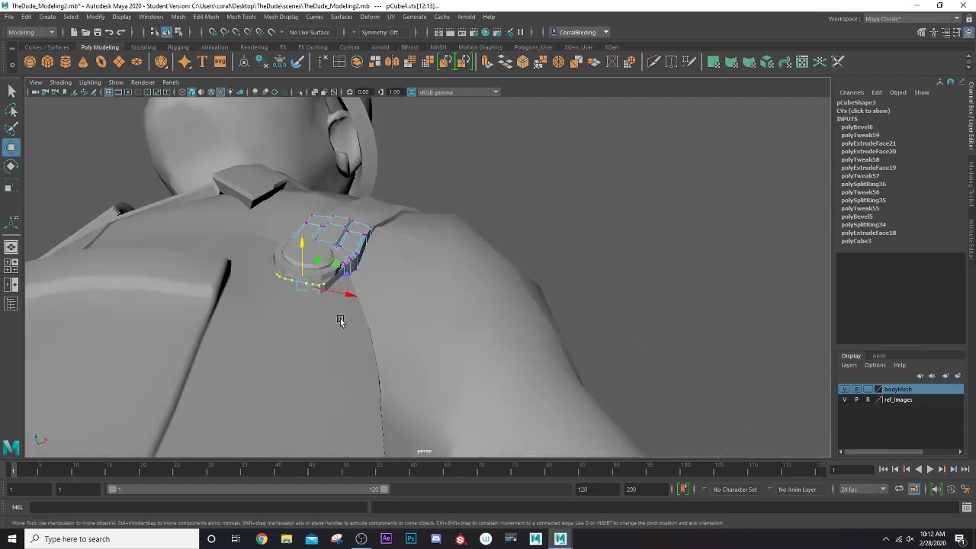
Reposition the vertices along the buckle's bottom end against the bib, and return to object mode to check the buckle beside the reference
{"action": "key", "text": "e"}
{"action": "key", "text": "w"}
{"action": "left_click_drag", "start_coordinate": [342, 298], "coordinate": [340, 294]}
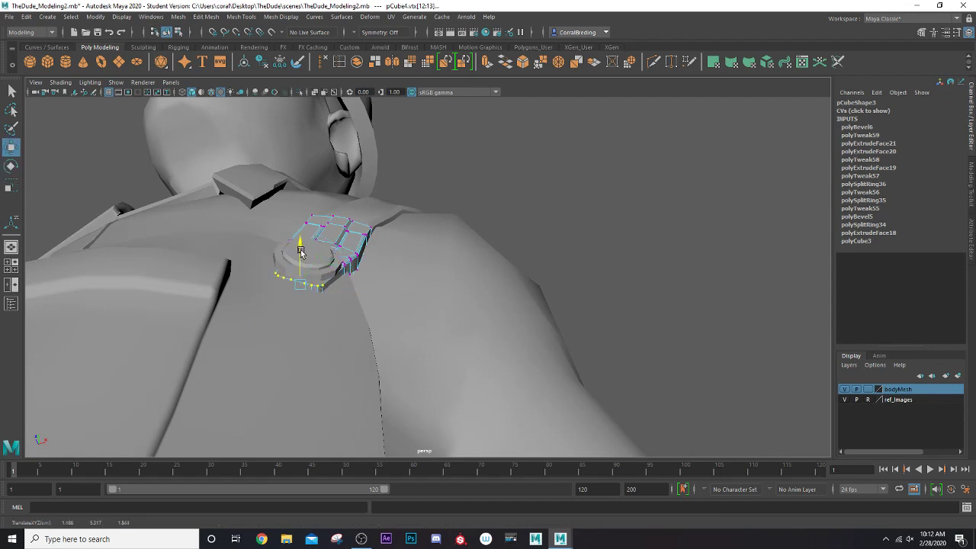
{"action": "left_click_drag", "start_coordinate": [301, 252], "coordinate": [348, 233]}
{"action": "key", "text": "e"}
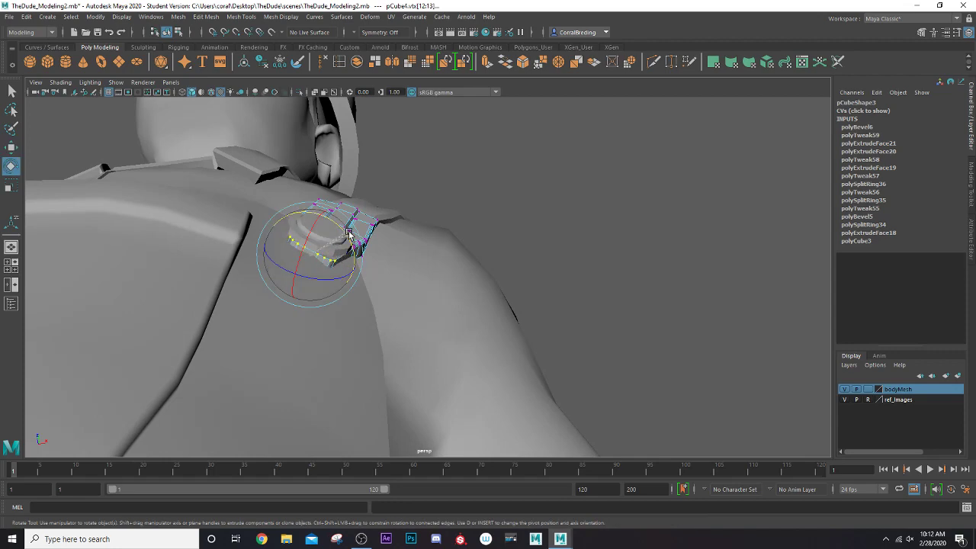
{"action": "key", "text": "w"}
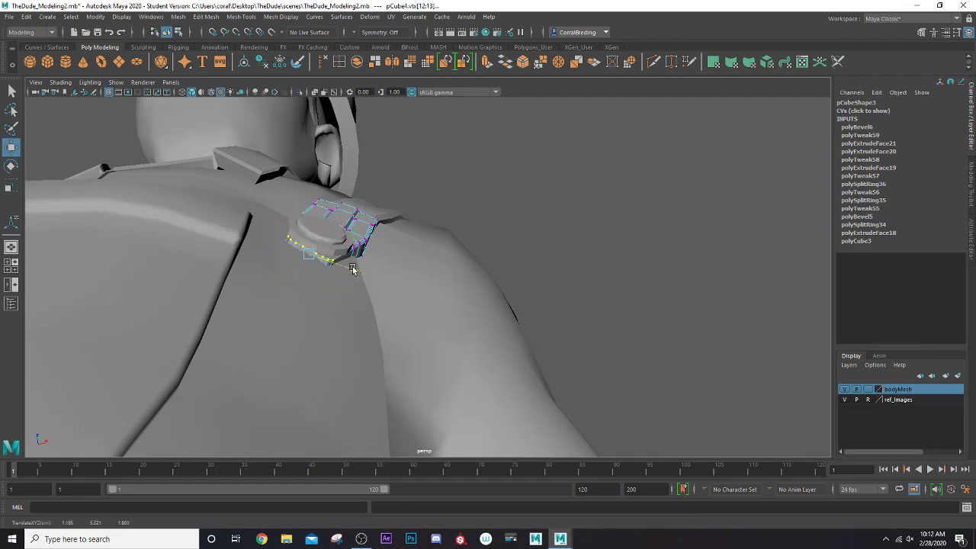
{"action": "left_click_drag", "start_coordinate": [345, 269], "coordinate": [381, 292], "text": "alt"}
{"action": "right_click_drag", "start_coordinate": [394, 254], "coordinate": [445, 239]}
{"action": "left_click", "coordinate": [492, 272]}
{"action": "scroll", "coordinate": [475, 309], "scroll_direction": "down", "scroll_amount": 5}
{"action": "left_click_drag", "start_coordinate": [475, 309], "coordinate": [402, 328], "text": "alt"}
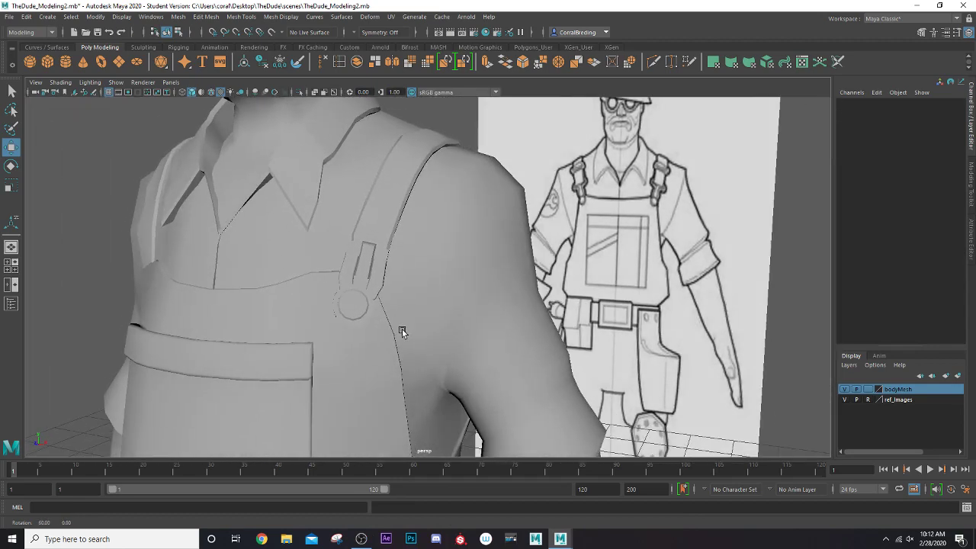
{"action": "scroll", "coordinate": [373, 308], "scroll_direction": "up", "scroll_amount": 3}
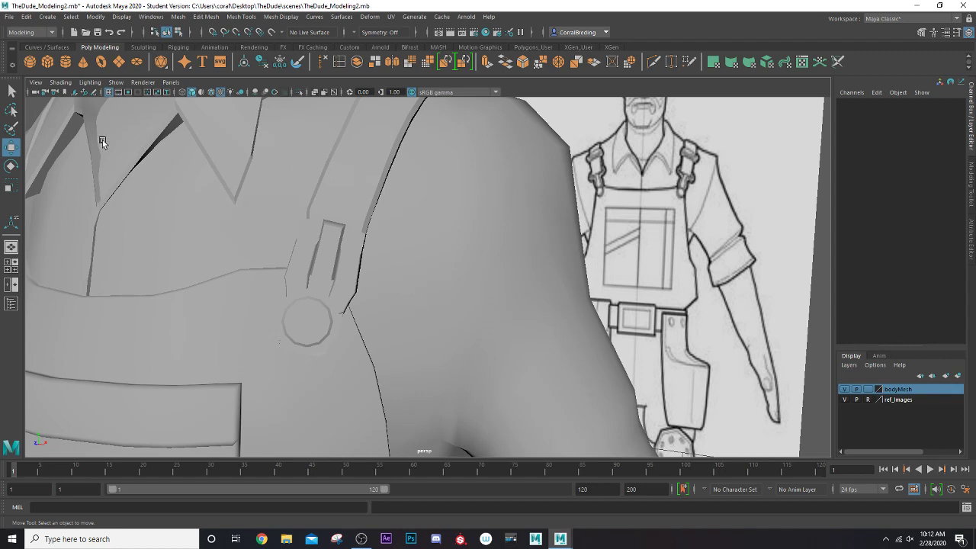
Create a polygon cube, isolate it from the character, and stretch it to about 5.8 in X
{"action": "left_click", "coordinate": [234, 296]}
{"action": "scroll", "coordinate": [251, 298], "scroll_direction": "down", "scroll_amount": 5}
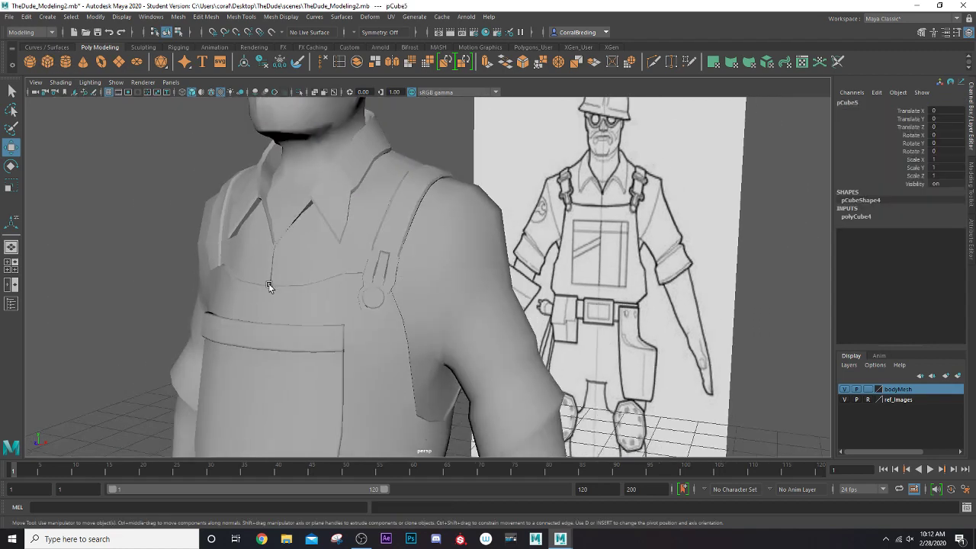
{"action": "middle_click_drag", "start_coordinate": [354, 342], "coordinate": [288, 253], "text": "alt"}
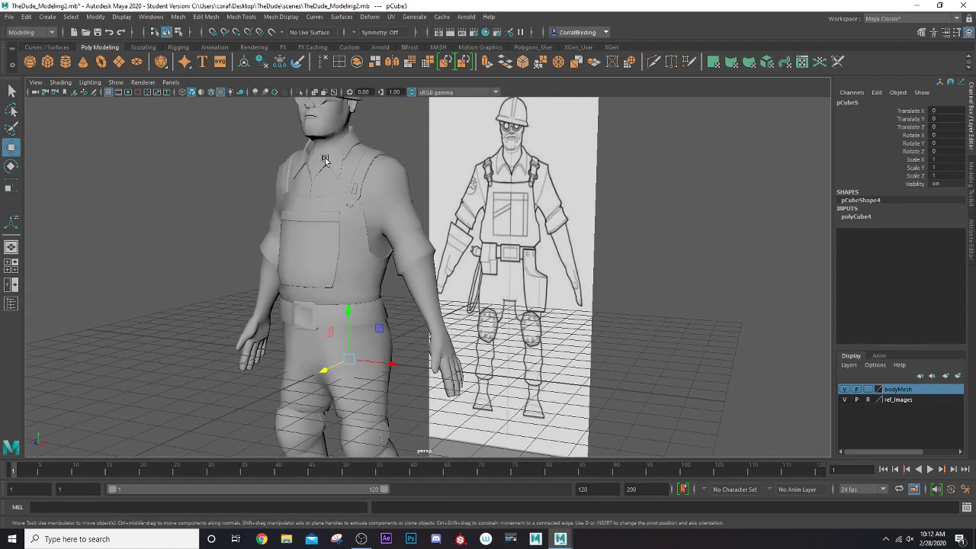
{"action": "left_click", "coordinate": [299, 93]}
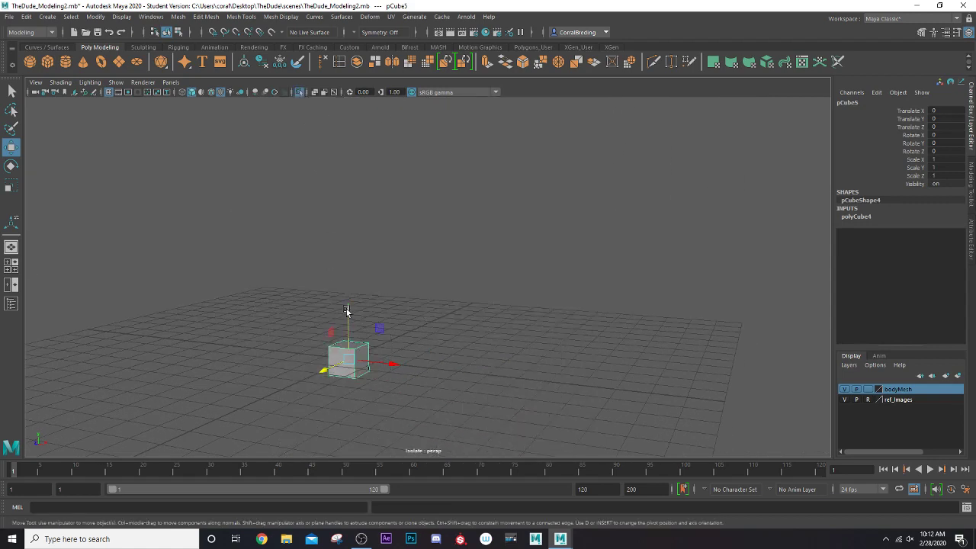
{"action": "key", "text": "r"}
{"action": "left_click_drag", "start_coordinate": [388, 368], "coordinate": [608, 435]}
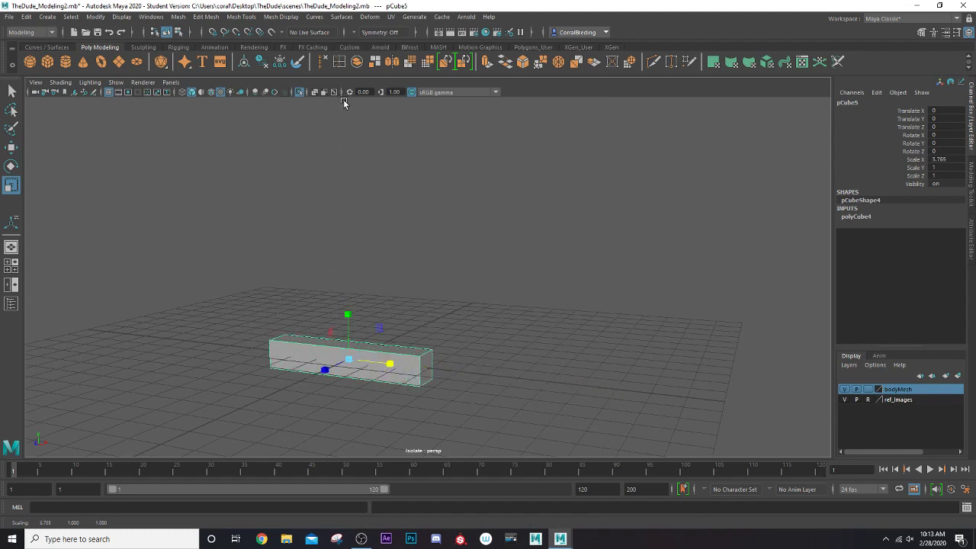
Insert two edge loops across the bar using multiple edge loops, and scale them apart in X towards the bar's ends
{"action": "double_click", "coordinate": [339, 62]}
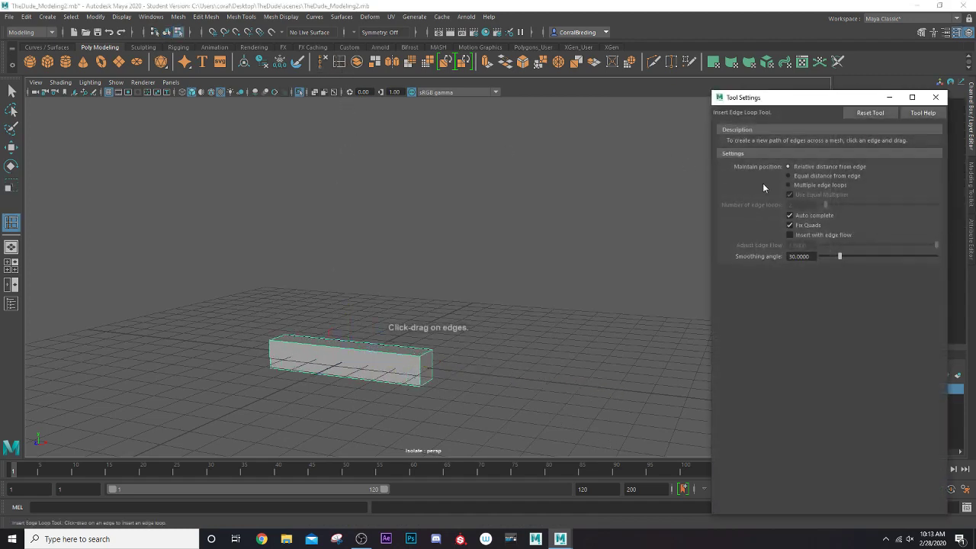
{"action": "left_click", "coordinate": [789, 185]}
{"action": "left_click", "coordinate": [353, 348]}
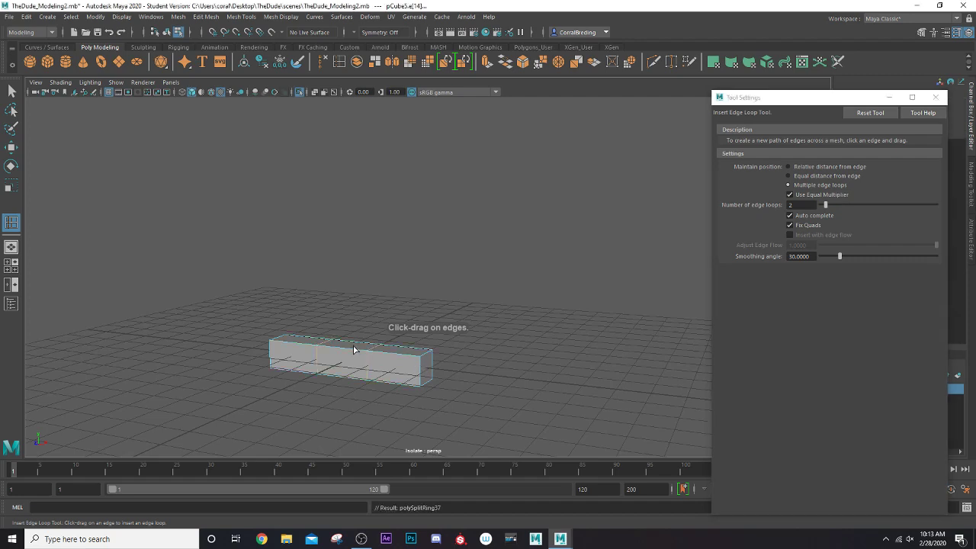
{"action": "key", "text": "r"}
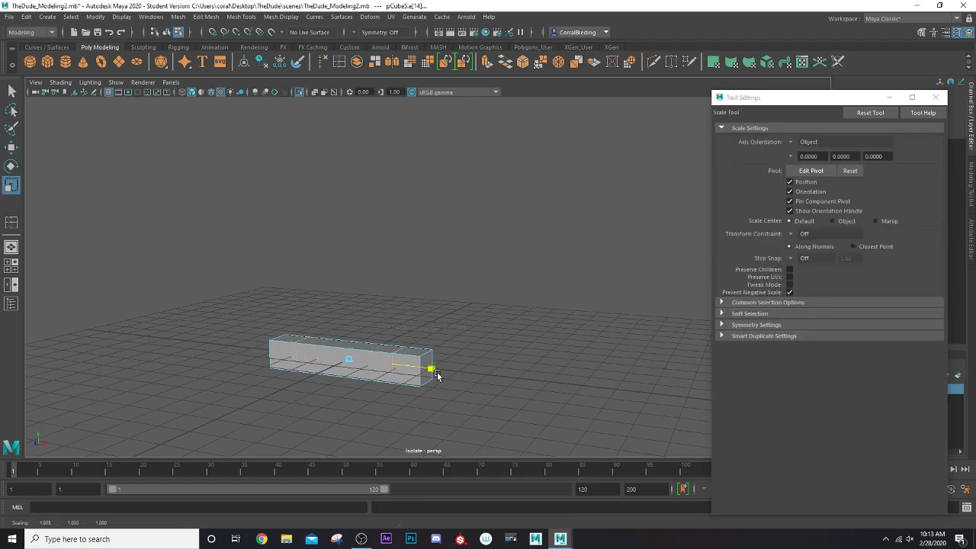
{"action": "mouse_move", "coordinate": [437, 374]}
{"action": "left_mouse_down"}
{"action": "mouse_move", "coordinate": [456, 381]}
{"action": "mouse_move", "coordinate": [420, 377]}
{"action": "left_mouse_up"}
{"action": "key", "text": "q"}
{"action": "right_click_drag", "start_coordinate": [380, 259], "coordinate": [426, 236]}
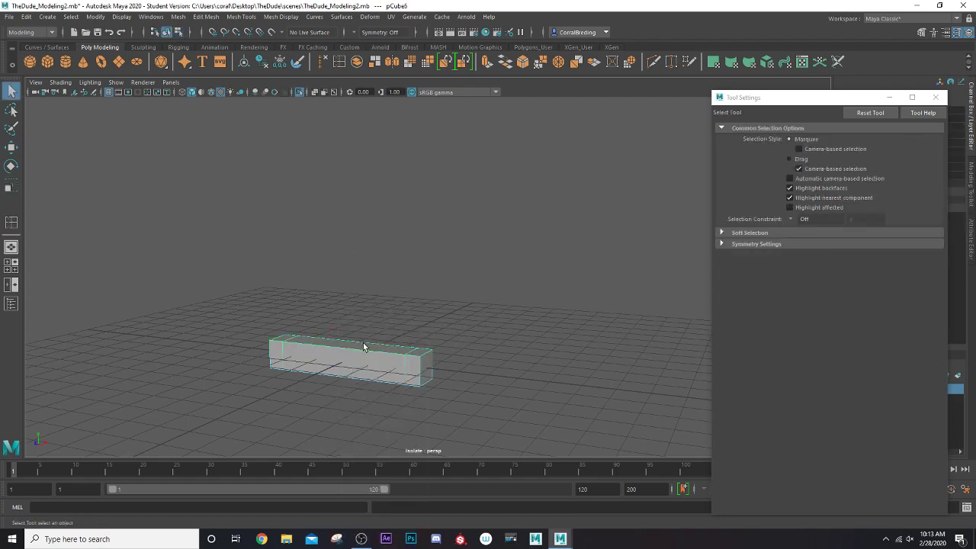
Duplicate the bar vertically so the two bars are stacked with a gap, and combine them into one mesh
{"action": "key", "text": "w"}
{"action": "left_click_drag", "start_coordinate": [350, 319], "coordinate": [344, 369]}
{"action": "left_click", "coordinate": [344, 372]}
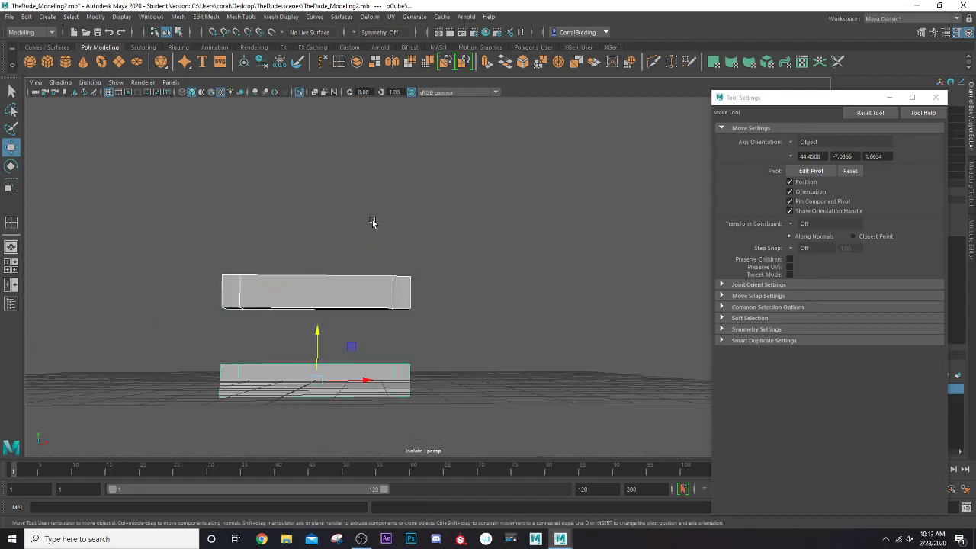
{"action": "left_click", "coordinate": [357, 62]}
Try to bridge the facing end faces of both bars in one operation
{"action": "scroll", "coordinate": [354, 298], "scroll_direction": "down", "scroll_amount": 1}
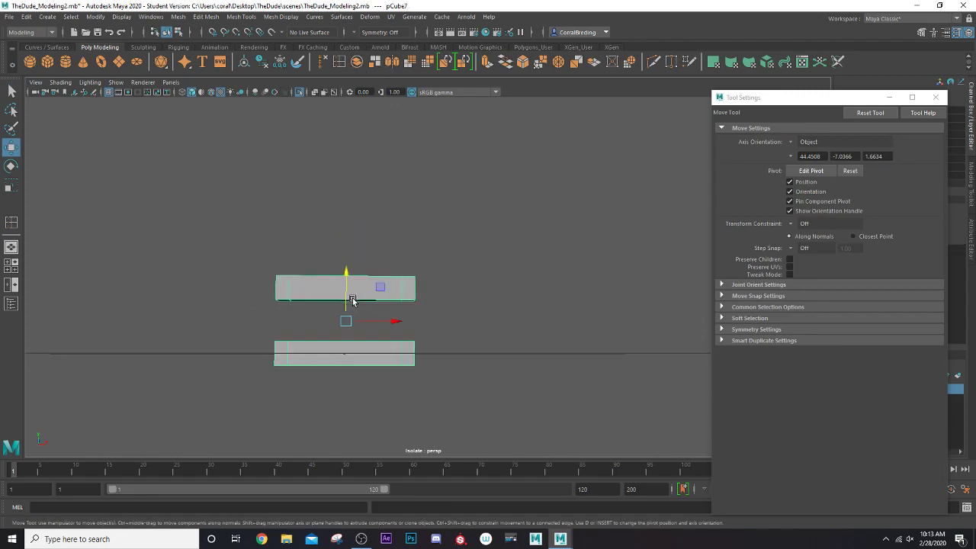
{"action": "scroll", "coordinate": [354, 297], "scroll_direction": "up", "scroll_amount": 2}
{"action": "middle_click_drag", "start_coordinate": [355, 297], "coordinate": [397, 185], "text": "alt"}
{"action": "scroll", "coordinate": [397, 185], "scroll_direction": "up", "scroll_amount": 1}
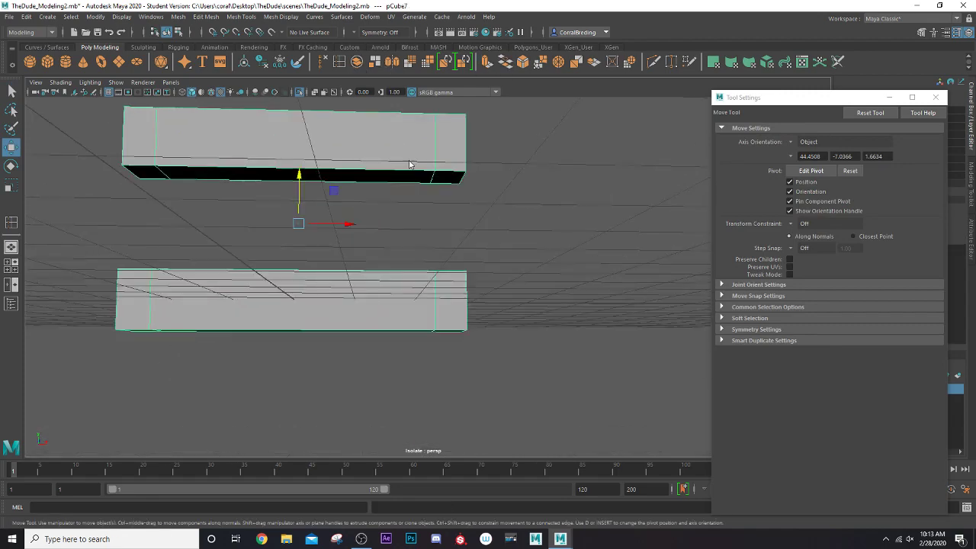
{"action": "right_click_drag", "start_coordinate": [408, 164], "coordinate": [409, 189]}
{"action": "left_click", "coordinate": [452, 176]}
{"action": "left_click_drag", "start_coordinate": [427, 216], "coordinate": [252, 299], "text": "alt"}
{"action": "left_click", "coordinate": [265, 299], "text": "shift"}
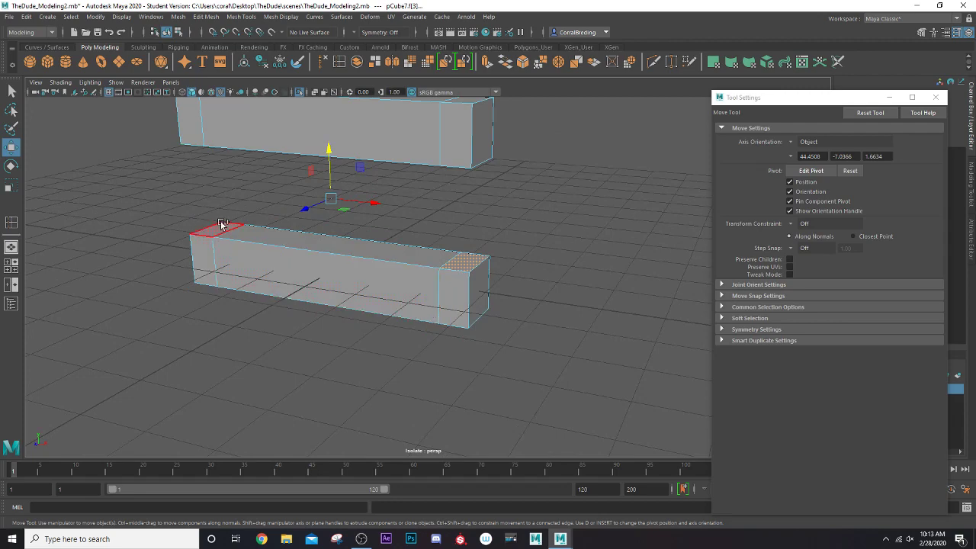
{"action": "left_click", "coordinate": [507, 63]}
{"action": "key", "text": "ctrl+z"}
Bridge the two bars at one end using their pair of facing small end faces
{"action": "left_click_drag", "start_coordinate": [506, 218], "coordinate": [500, 206], "text": "alt"}
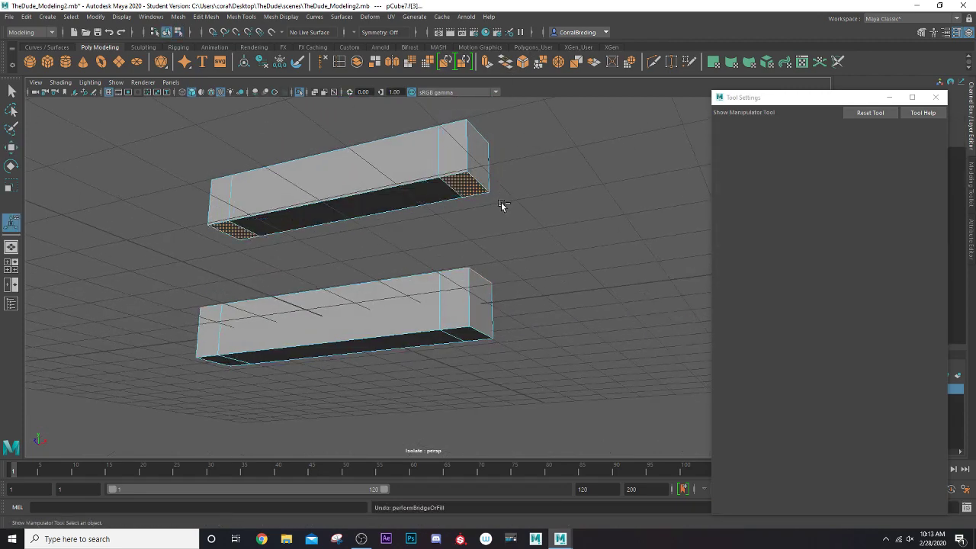
{"action": "left_click", "coordinate": [478, 184]}
{"action": "left_click_drag", "start_coordinate": [460, 235], "coordinate": [465, 286], "text": "alt"}
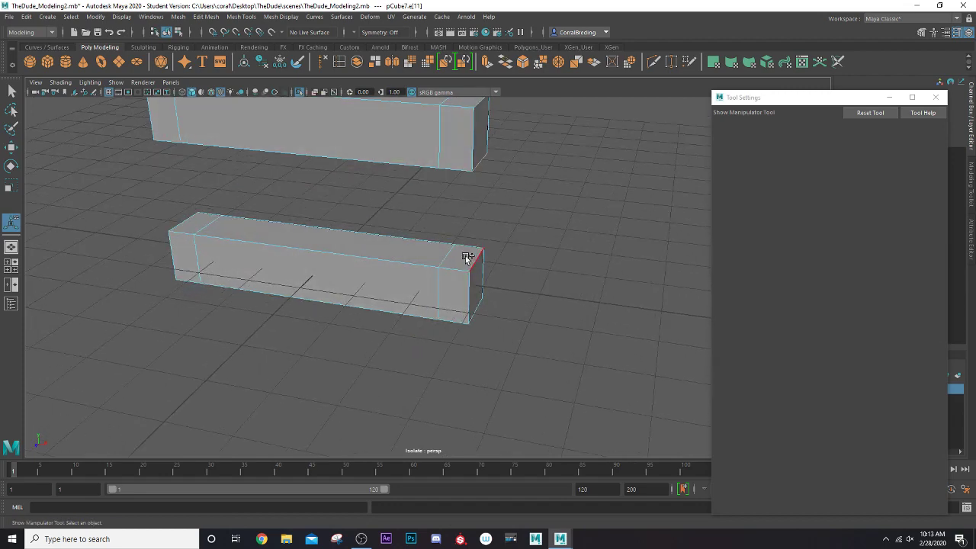
{"action": "mouse_move", "coordinate": [465, 259]}
{"action": "right_mouse_down"}
{"action": "mouse_move", "coordinate": [458, 255]}
{"action": "mouse_move", "coordinate": [460, 278]}
{"action": "right_mouse_up"}
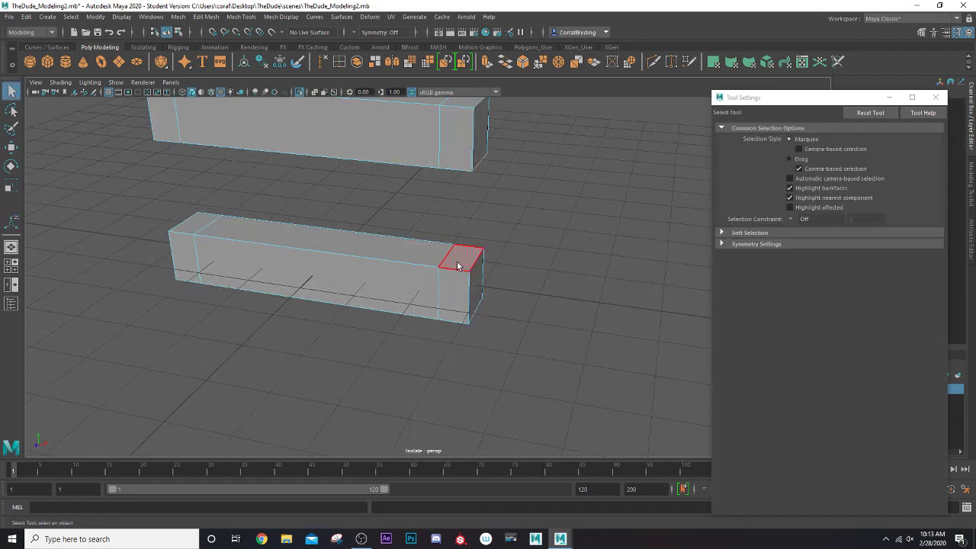
{"action": "left_click", "coordinate": [471, 256]}
{"action": "left_click_drag", "start_coordinate": [474, 256], "coordinate": [465, 222], "text": "alt"}
{"action": "left_click", "coordinate": [465, 221]}
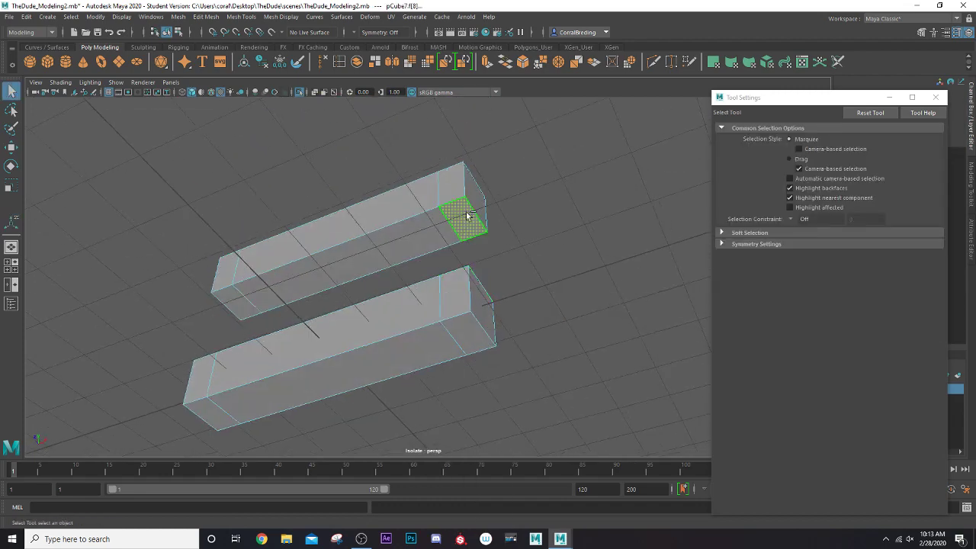
{"action": "left_click", "coordinate": [509, 64]}
Bridge the facing small faces at the bars' opposite end to close the rectangular frame
{"action": "left_click_drag", "start_coordinate": [320, 290], "coordinate": [197, 245], "text": "alt"}
{"action": "left_click", "coordinate": [224, 263]}
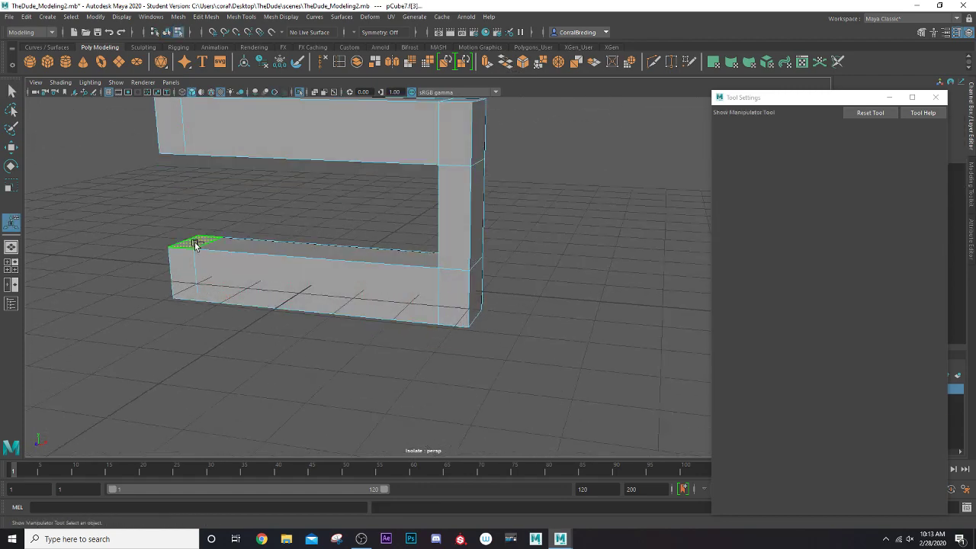
{"action": "key", "text": "g"}
Try beveling the front edges around the frame's opening with a fraction of 0.5
{"action": "left_click_drag", "start_coordinate": [291, 270], "coordinate": [309, 233], "text": "alt"}
{"action": "right_click_drag", "start_coordinate": [299, 172], "coordinate": [295, 157]}
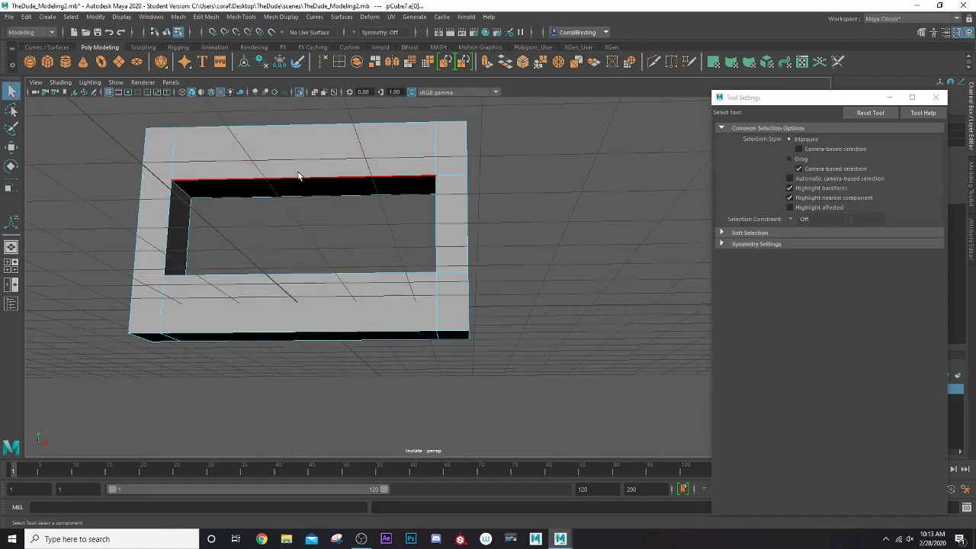
{"action": "left_click", "coordinate": [298, 176]}
{"action": "left_click_drag", "start_coordinate": [275, 194], "coordinate": [381, 201], "text": "alt"}
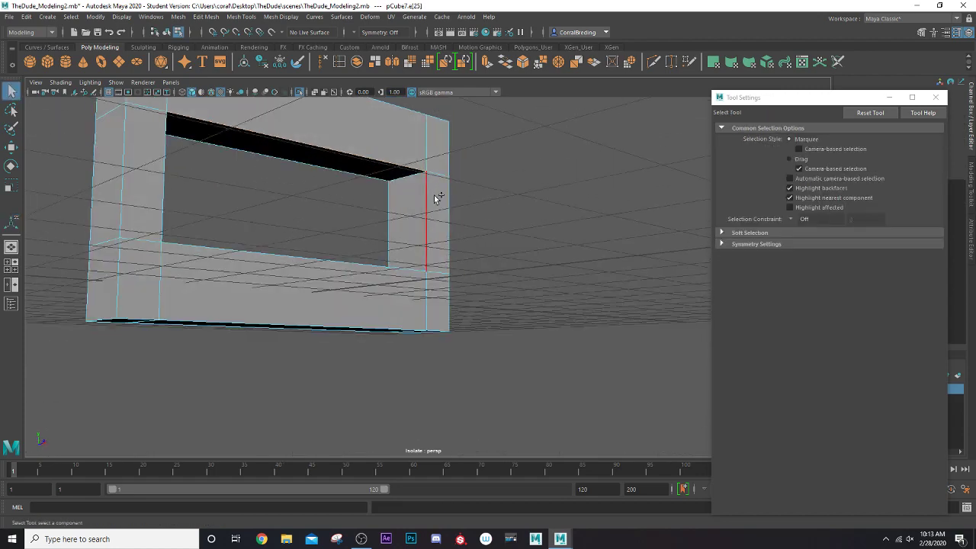
{"action": "left_click_drag", "start_coordinate": [399, 276], "coordinate": [204, 260], "text": "alt"}
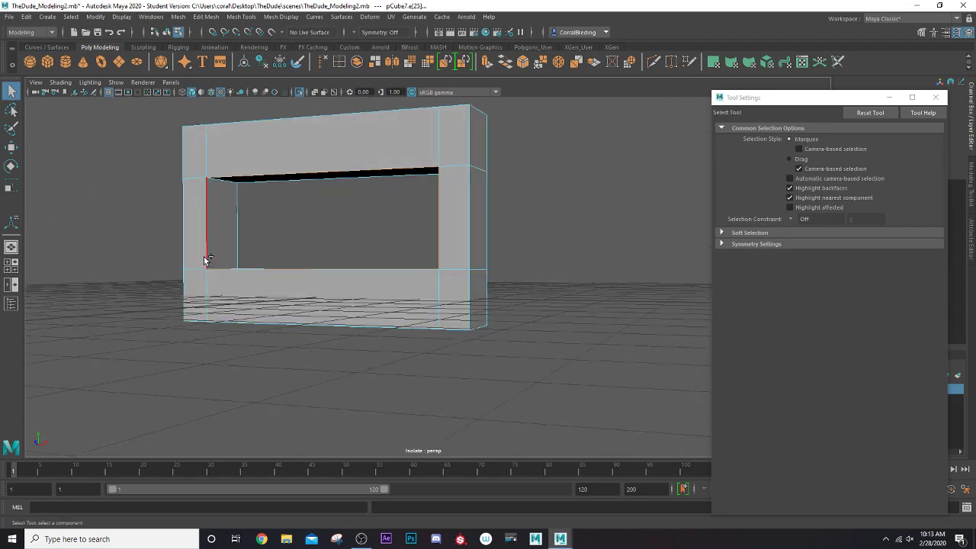
{"action": "left_click", "coordinate": [523, 63]}
{"action": "left_click_drag", "start_coordinate": [332, 237], "coordinate": [357, 234], "text": "alt"}
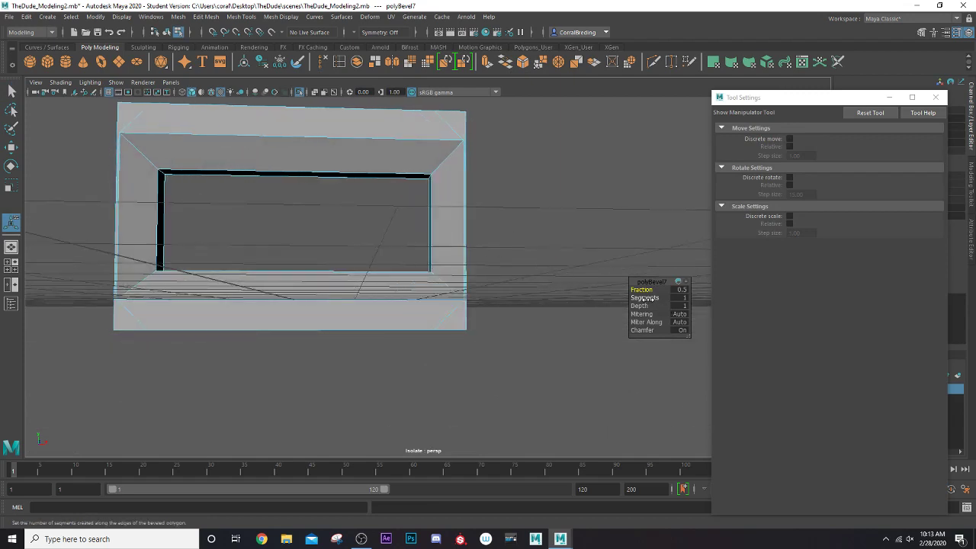
{"action": "key", "text": "ctrl+z"}
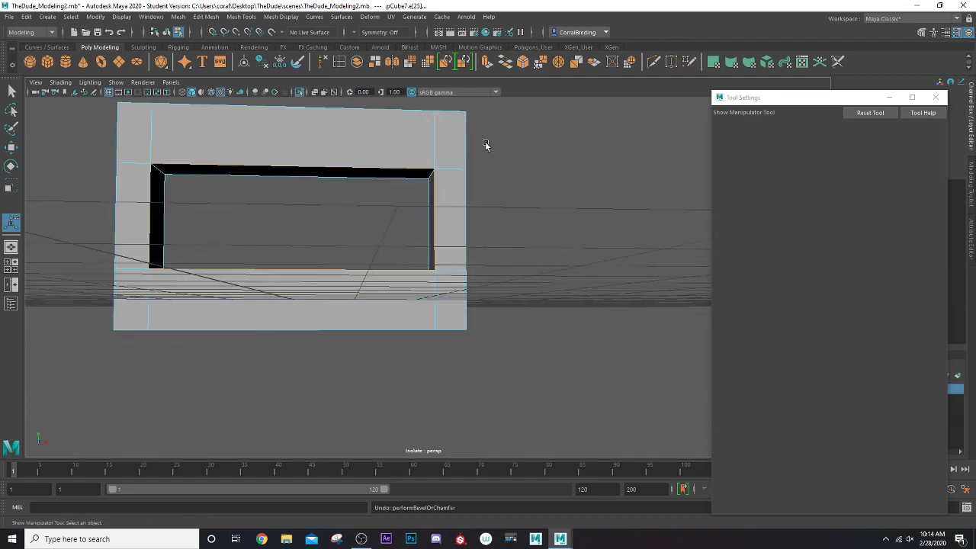
Select the outer faces at both ends of the frame and scale them apart in X by about 1.1
{"action": "left_click_drag", "start_coordinate": [441, 211], "coordinate": [436, 215], "text": "alt"}
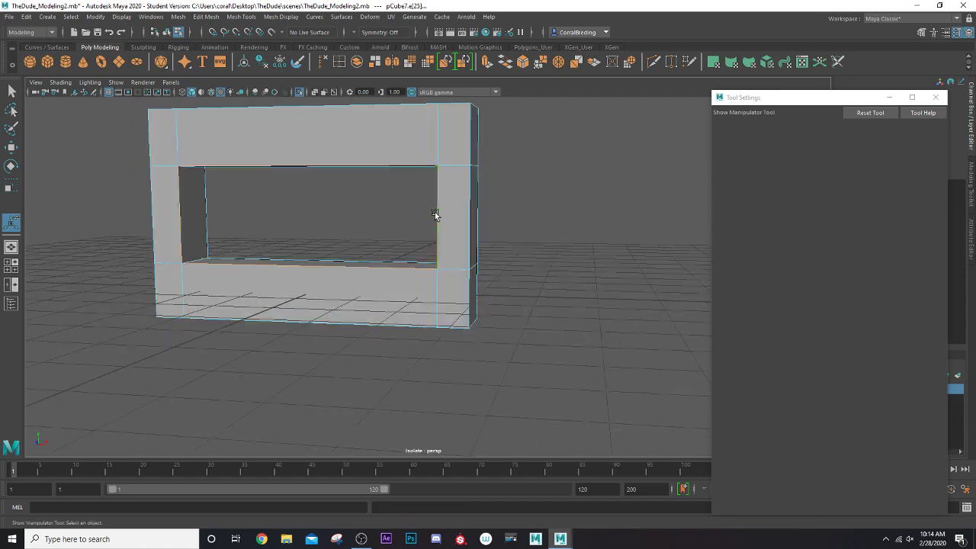
{"action": "right_click_drag", "start_coordinate": [453, 150], "coordinate": [455, 173]}
{"action": "left_click", "coordinate": [475, 202]}
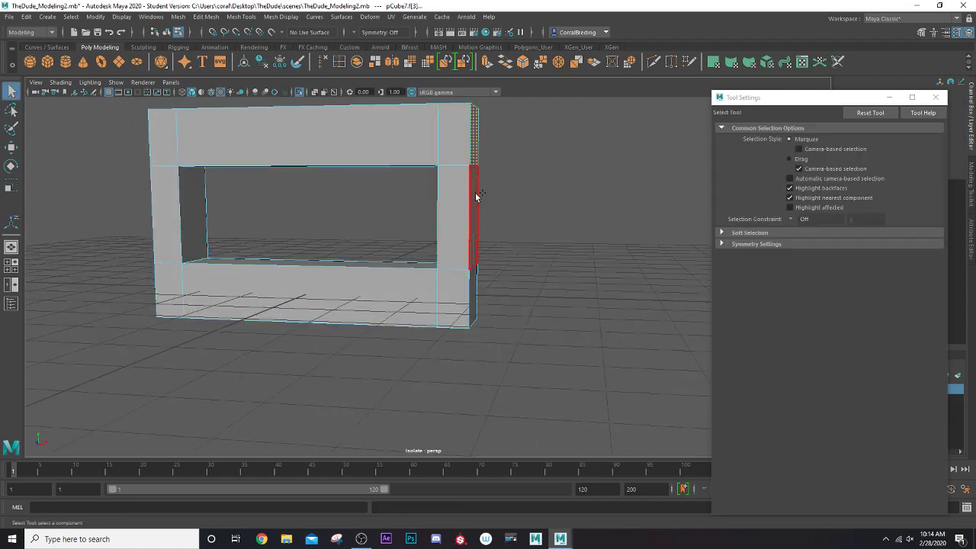
{"action": "left_click_drag", "start_coordinate": [344, 246], "coordinate": [224, 304], "text": "alt"}
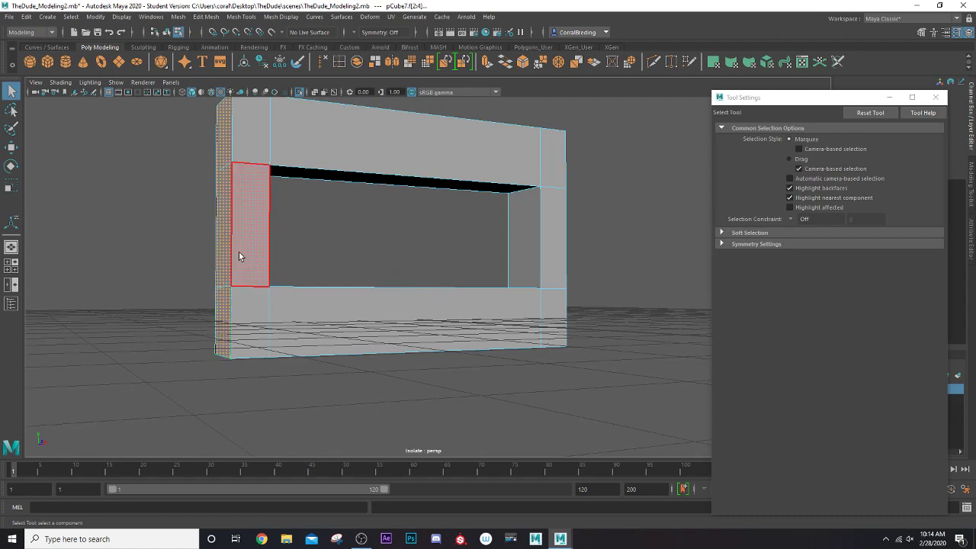
{"action": "key", "text": "r"}
{"action": "left_click_drag", "start_coordinate": [445, 240], "coordinate": [534, 229]}
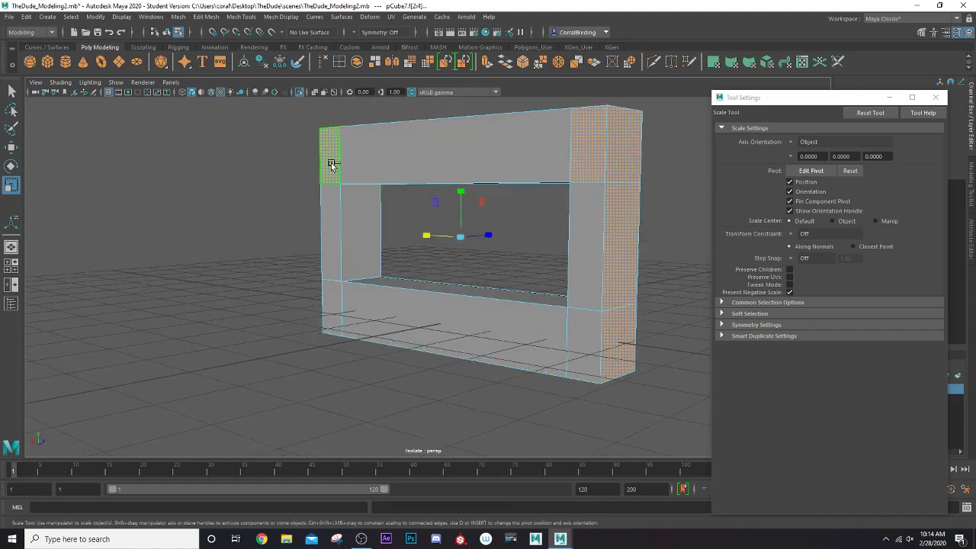
{"action": "left_click_drag", "start_coordinate": [427, 235], "coordinate": [424, 235]}
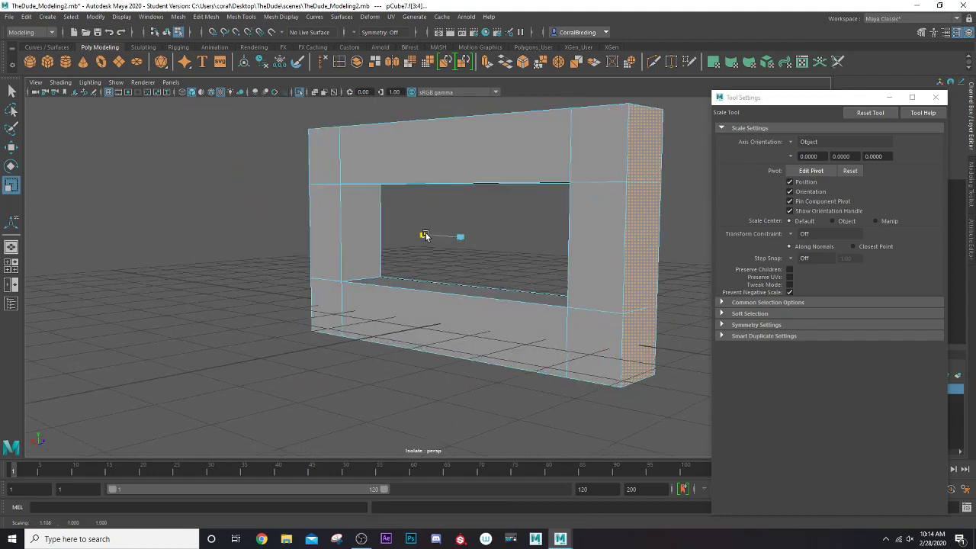
Select the four front edges around the frame's rectangular opening
{"action": "left_click_drag", "start_coordinate": [492, 220], "coordinate": [307, 216], "text": "alt"}
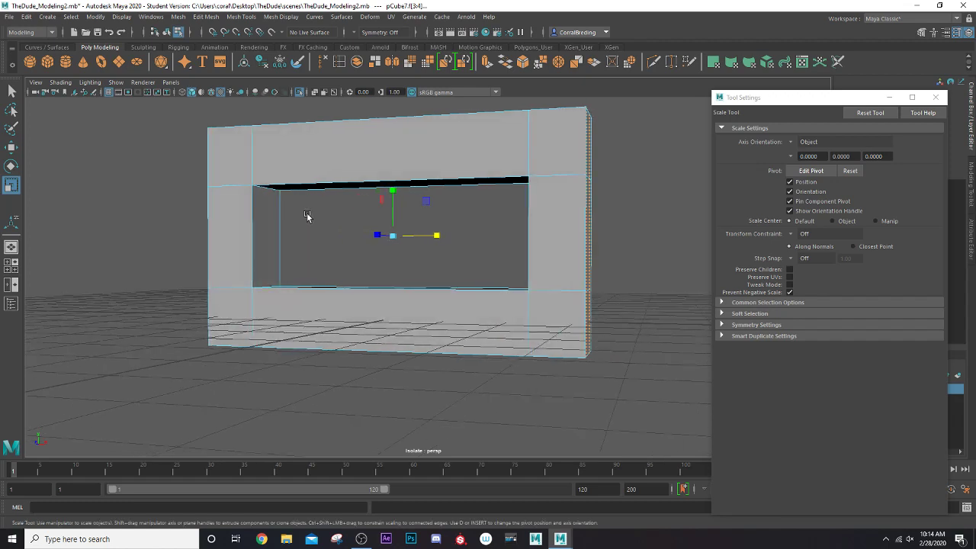
{"action": "right_click_drag", "start_coordinate": [342, 138], "coordinate": [342, 114]}
{"action": "left_click", "coordinate": [343, 113]}
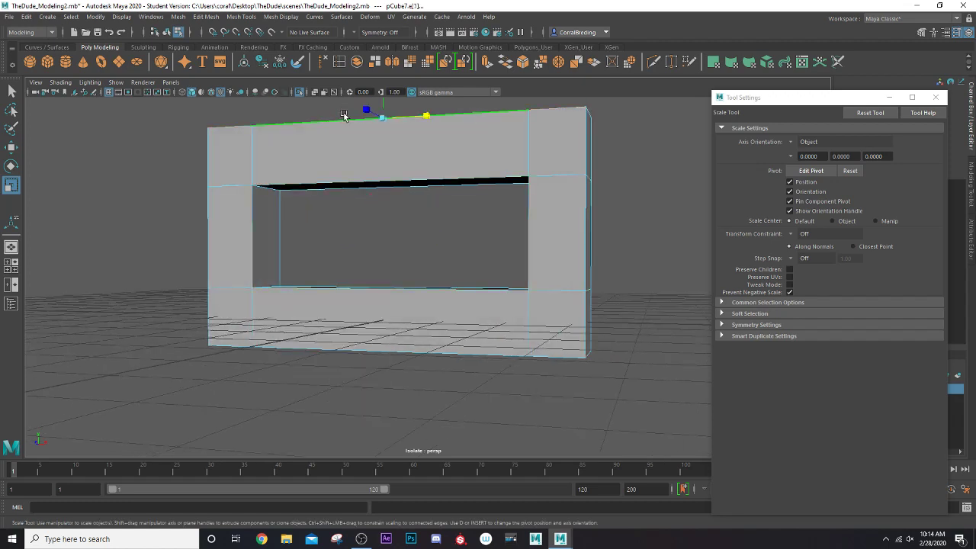
{"action": "left_click", "coordinate": [246, 204]}
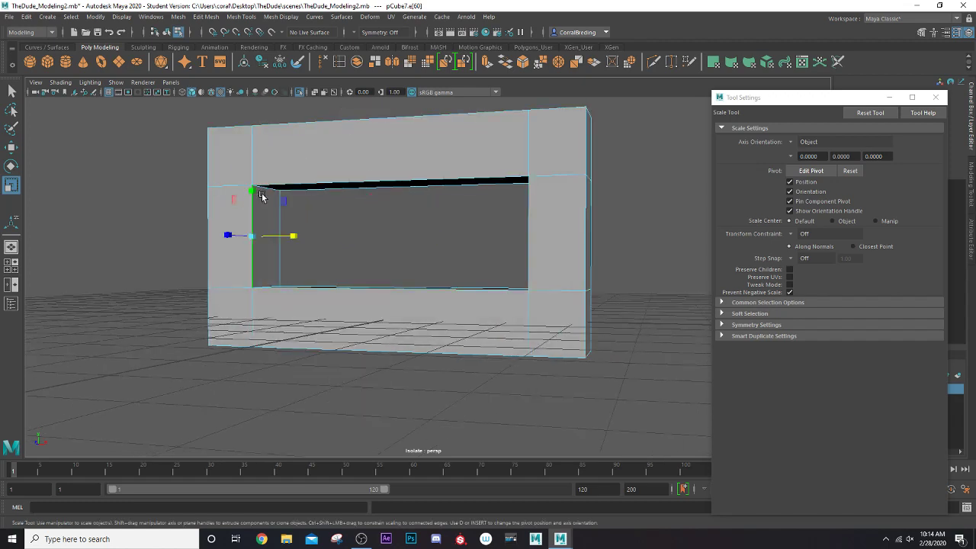
{"action": "left_click", "coordinate": [320, 183], "text": "shift"}
{"action": "left_click", "coordinate": [535, 216], "text": "shift"}
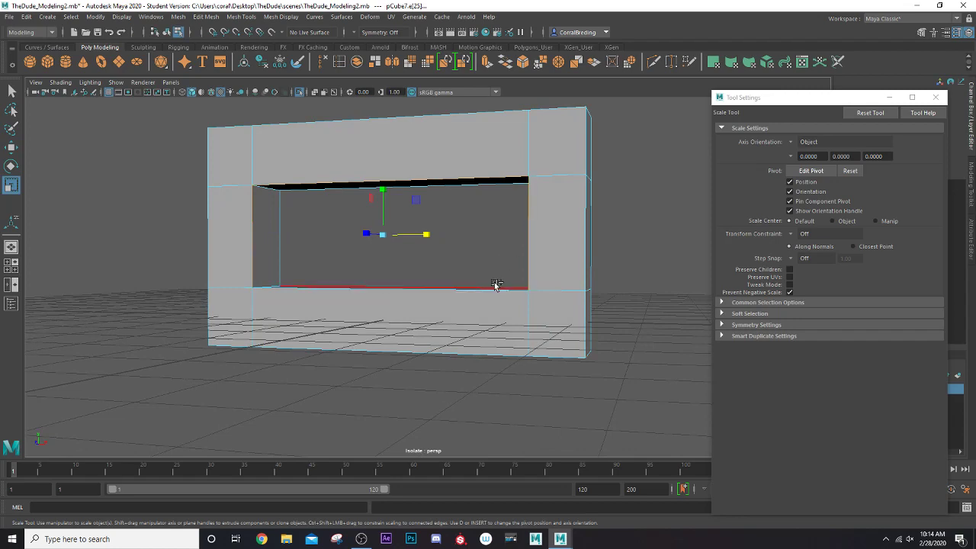
{"action": "left_click", "coordinate": [494, 287], "text": "shift"}
Add the front face's outer perimeter edges to the edge selection
{"action": "left_click_drag", "start_coordinate": [342, 247], "coordinate": [353, 260], "text": "alt"}
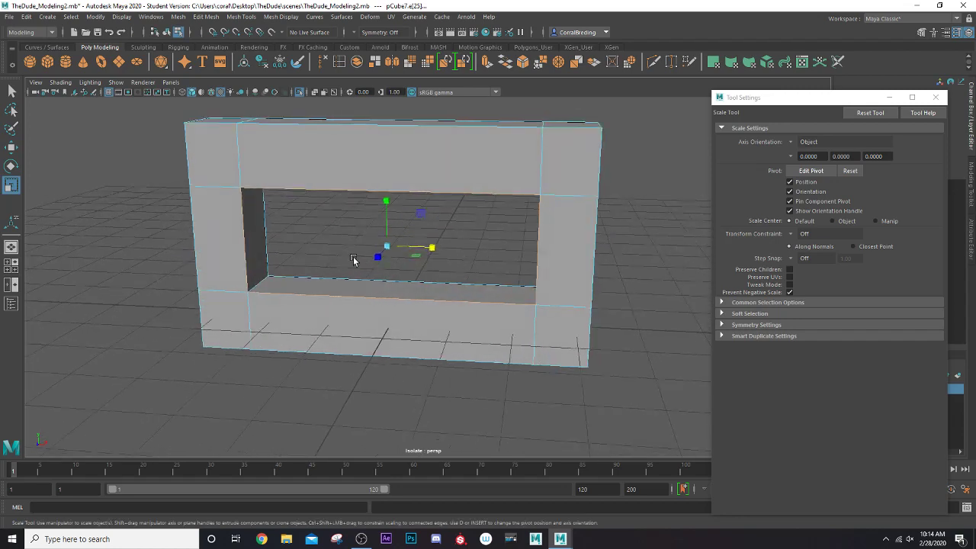
{"action": "left_click", "coordinate": [328, 137], "text": "shift"}
{"action": "left_click", "coordinate": [568, 128], "text": "shift"}
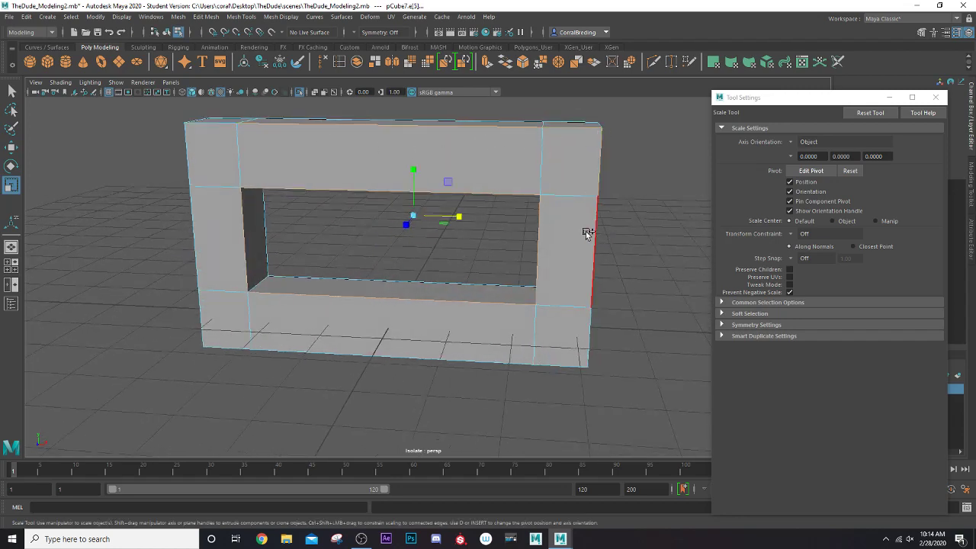
{"action": "left_click", "coordinate": [591, 352], "text": "shift"}
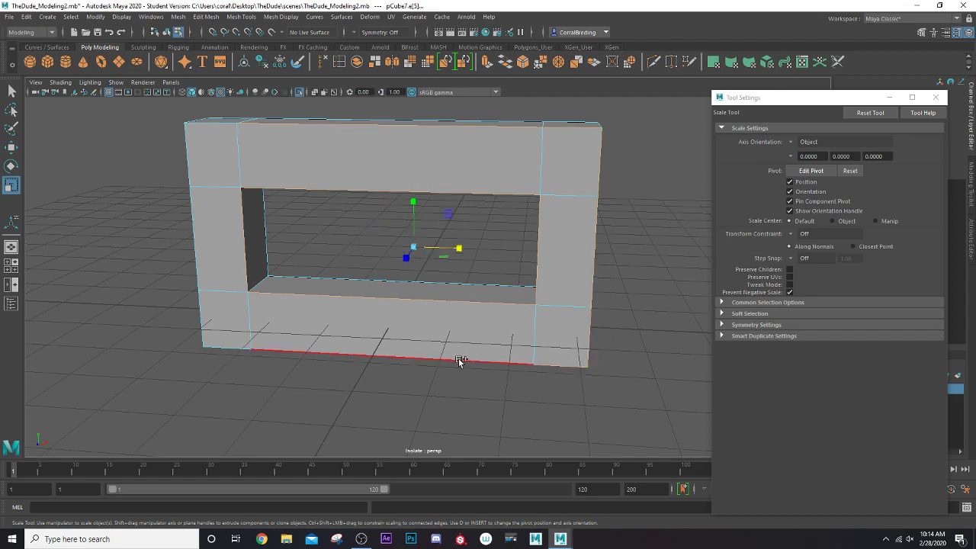
{"action": "left_click", "coordinate": [237, 347], "text": "shift"}
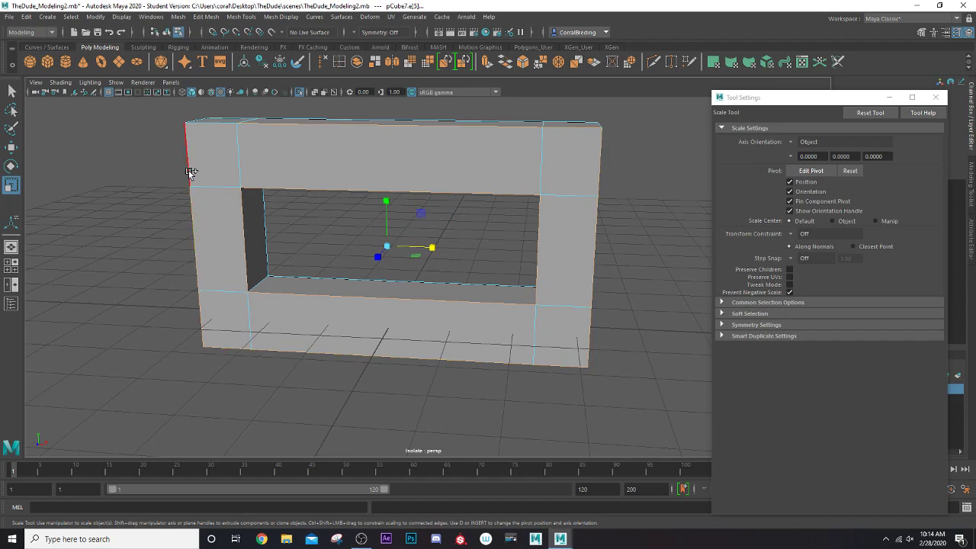
Add the back face's outer perimeter and opening edges to the selection
{"action": "left_click_drag", "start_coordinate": [191, 172], "coordinate": [305, 224], "text": "alt"}
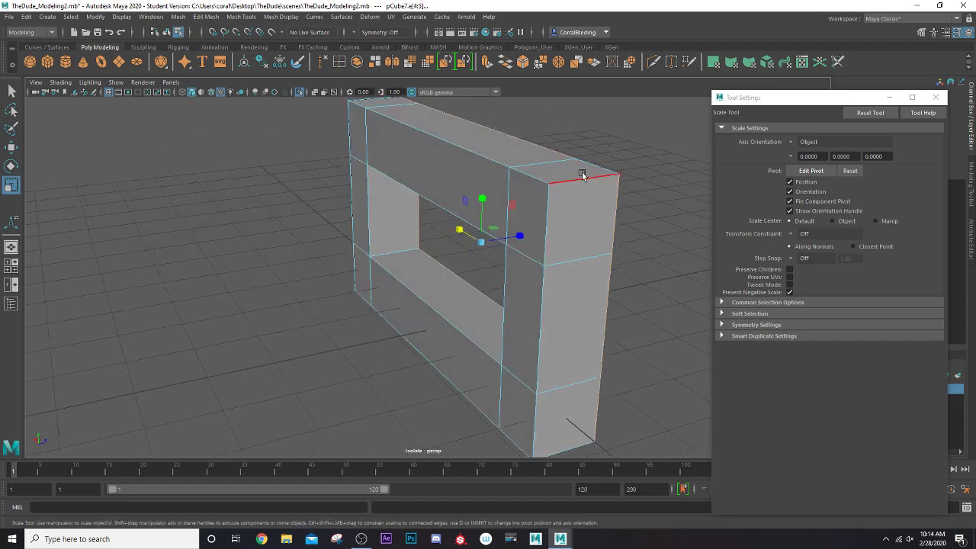
{"action": "left_click", "coordinate": [545, 229], "text": "shift"}
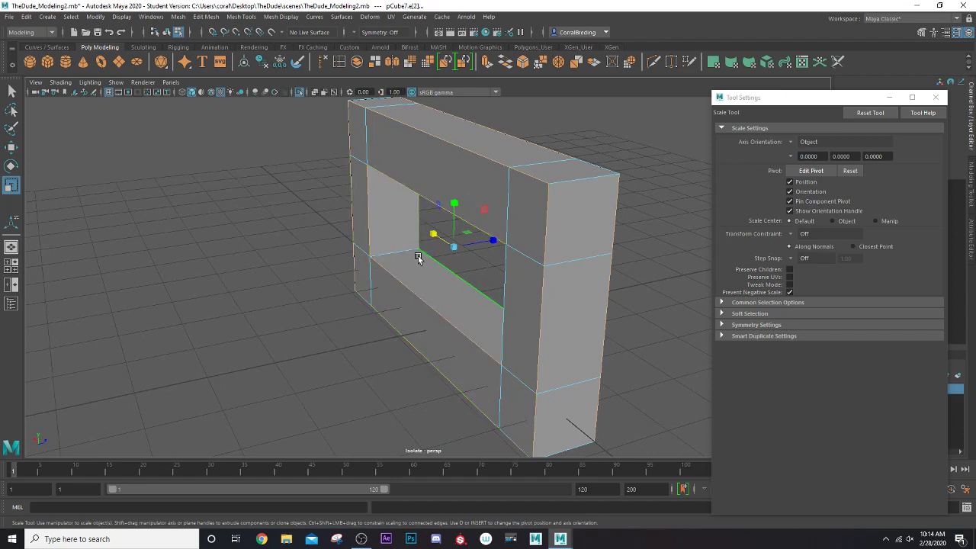
{"action": "left_click_drag", "start_coordinate": [417, 257], "coordinate": [515, 246], "text": "alt"}
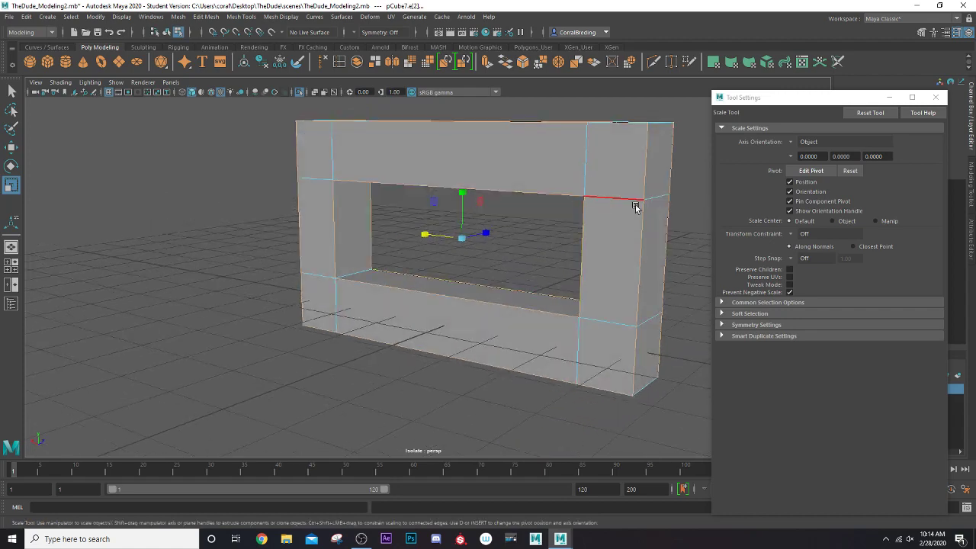
Try beveling the selected frame edges with a fraction of 0.7 and 3 segments, and undo the bevel
{"action": "left_click", "coordinate": [524, 64]}
{"action": "left_click_drag", "start_coordinate": [458, 180], "coordinate": [524, 255], "text": "alt"}
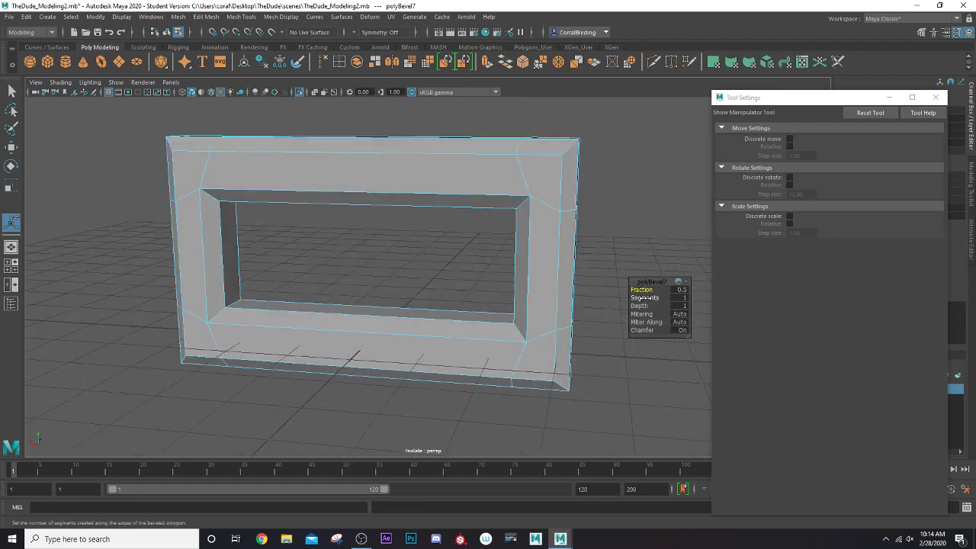
{"action": "left_click_drag", "start_coordinate": [646, 297], "coordinate": [654, 297]}
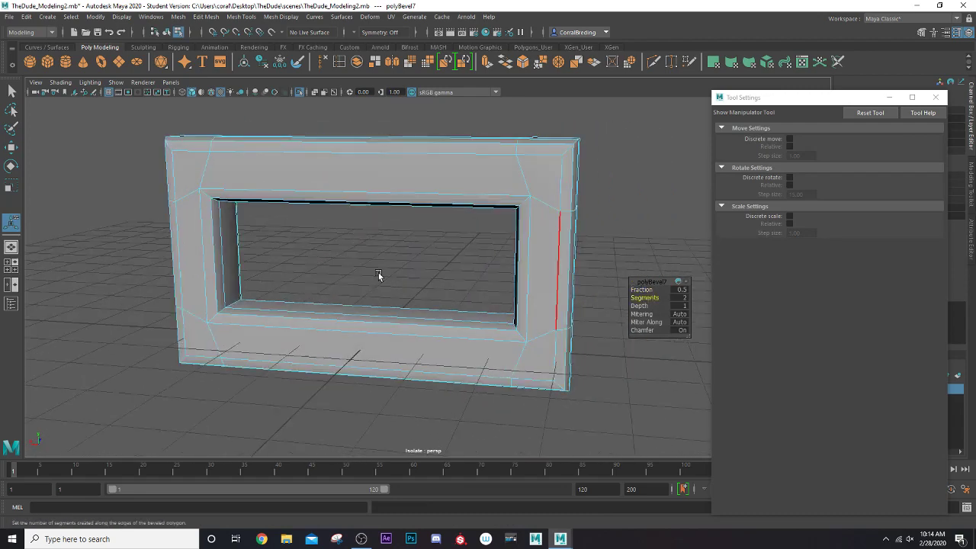
{"action": "left_click_drag", "start_coordinate": [641, 291], "coordinate": [653, 300]}
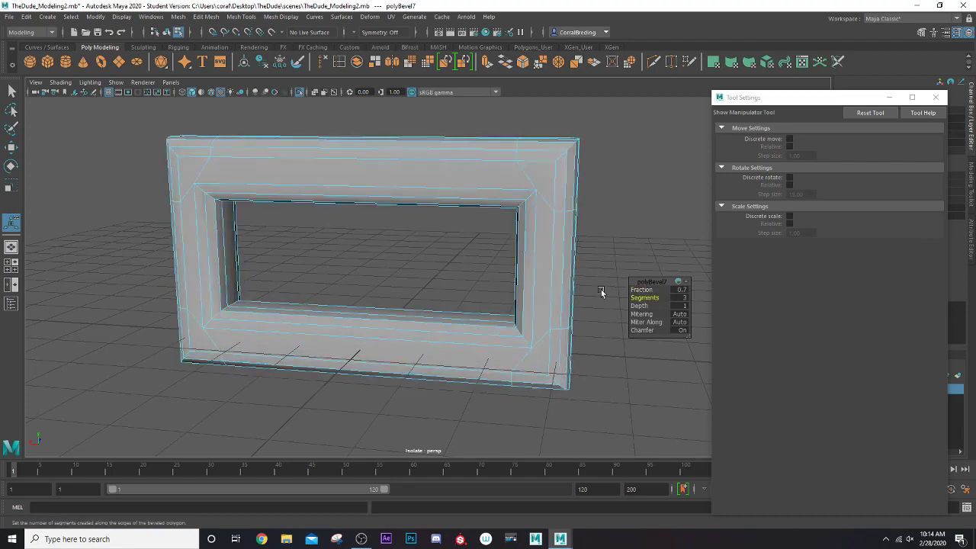
{"action": "left_click_drag", "start_coordinate": [446, 253], "coordinate": [311, 266], "text": "alt"}
{"action": "key", "text": "ctrl+z"}
{"action": "key", "text": "ctrl+z"}
{"action": "key", "text": "ctrl+z"}
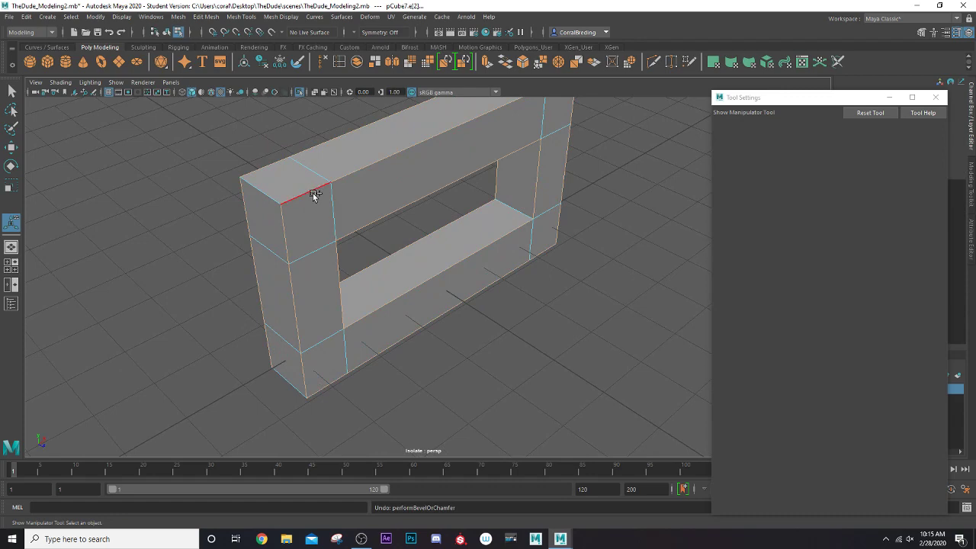
Bevel the frame's selected front and back edges with a fraction of 0.7 and 3 segments
{"action": "middle_click_drag", "start_coordinate": [348, 204], "coordinate": [324, 292], "text": "alt"}
{"action": "left_click_drag", "start_coordinate": [319, 282], "coordinate": [450, 266], "text": "alt"}
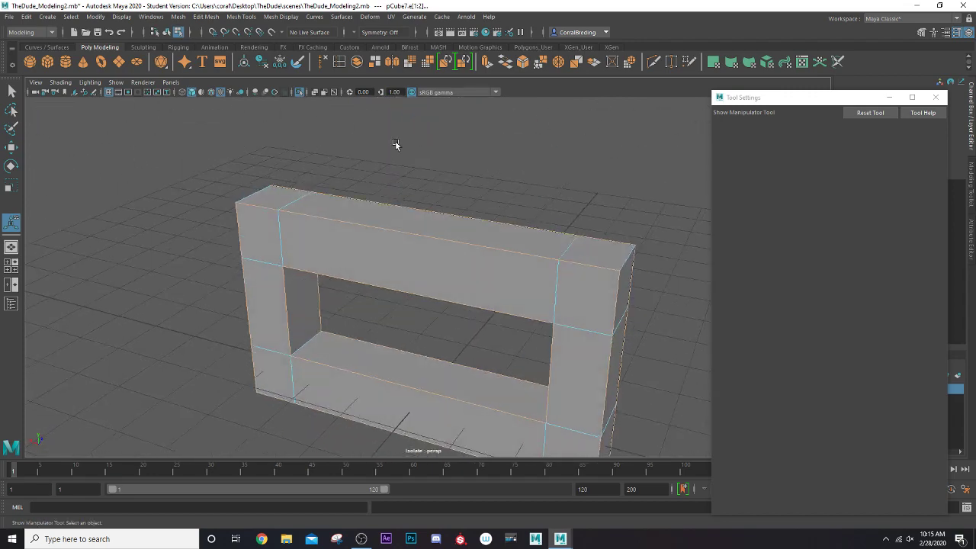
{"action": "left_click", "coordinate": [523, 64]}
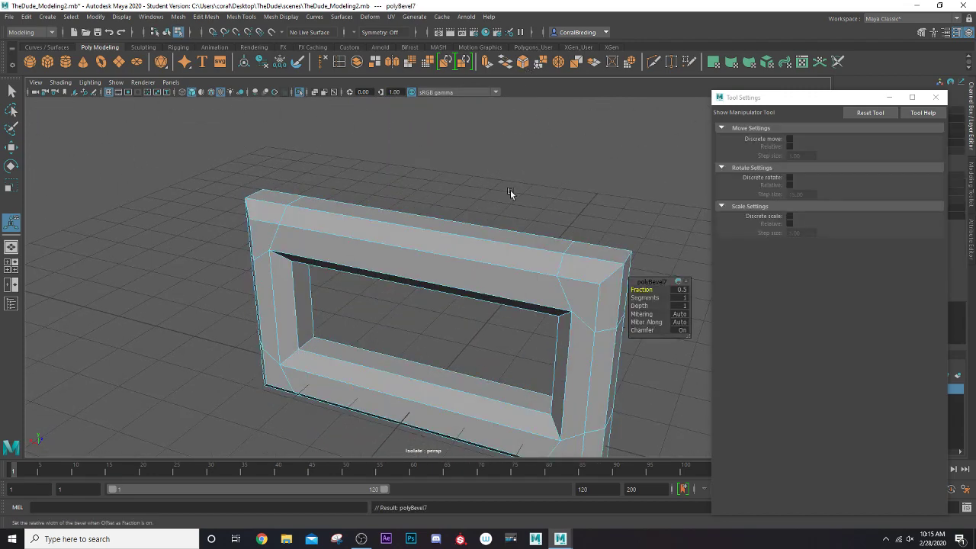
{"action": "left_click_drag", "start_coordinate": [469, 276], "coordinate": [373, 204], "text": "alt"}
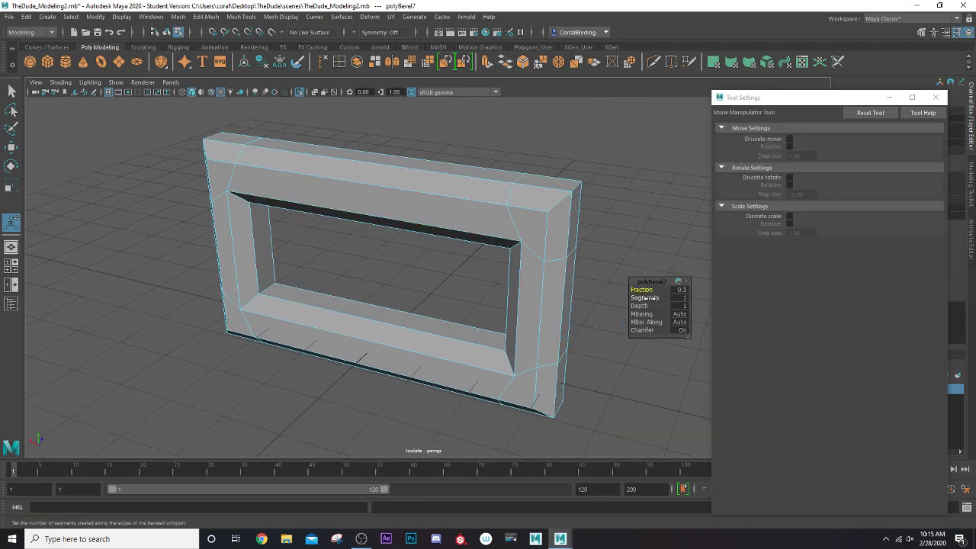
{"action": "left_click_drag", "start_coordinate": [649, 298], "coordinate": [654, 297]}
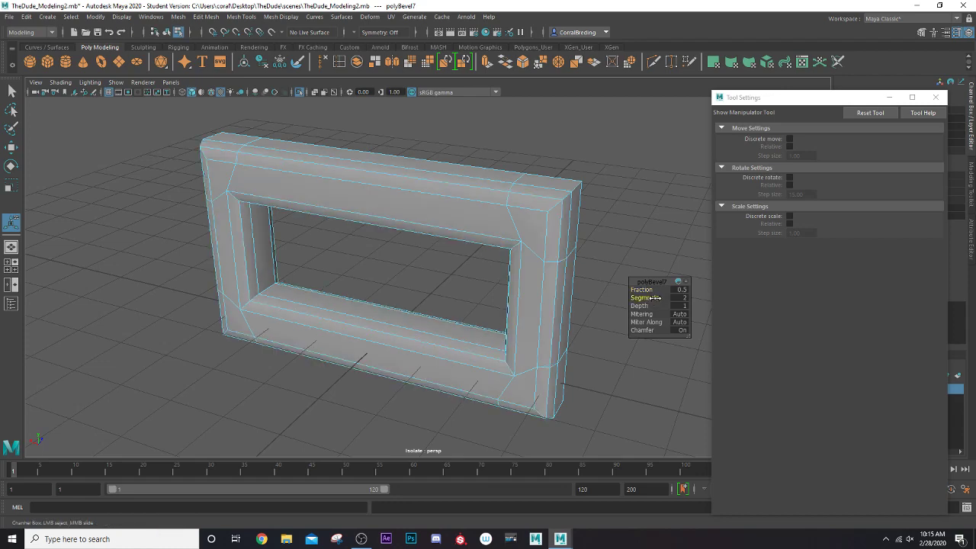
{"action": "left_click_drag", "start_coordinate": [654, 297], "coordinate": [640, 290]}
Return the frame to object mode, close the tool settings and end isolation to show the whole character
{"action": "left_click_drag", "start_coordinate": [442, 283], "coordinate": [417, 215], "text": "alt"}
{"action": "right_click_drag", "start_coordinate": [416, 214], "coordinate": [462, 196]}
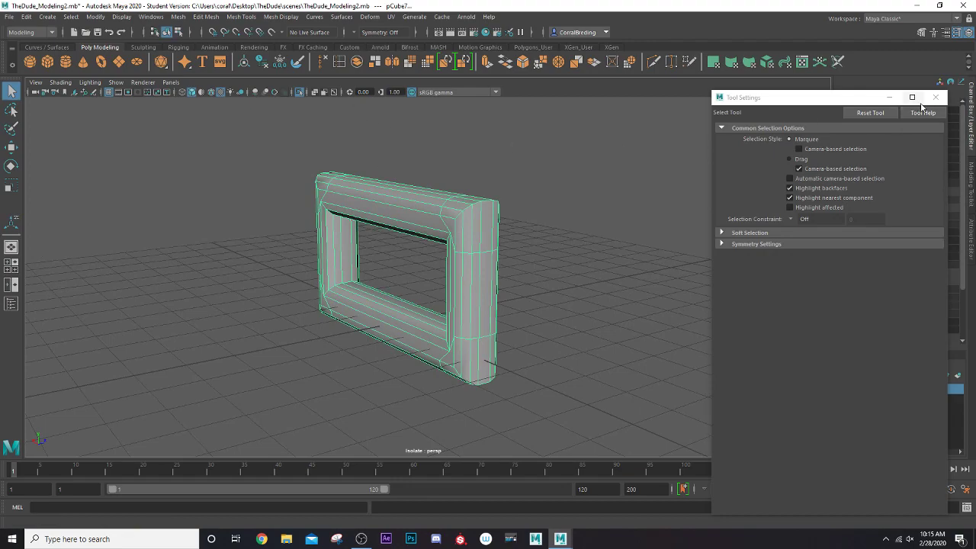
{"action": "left_click", "coordinate": [935, 97]}
{"action": "left_click", "coordinate": [300, 95]}
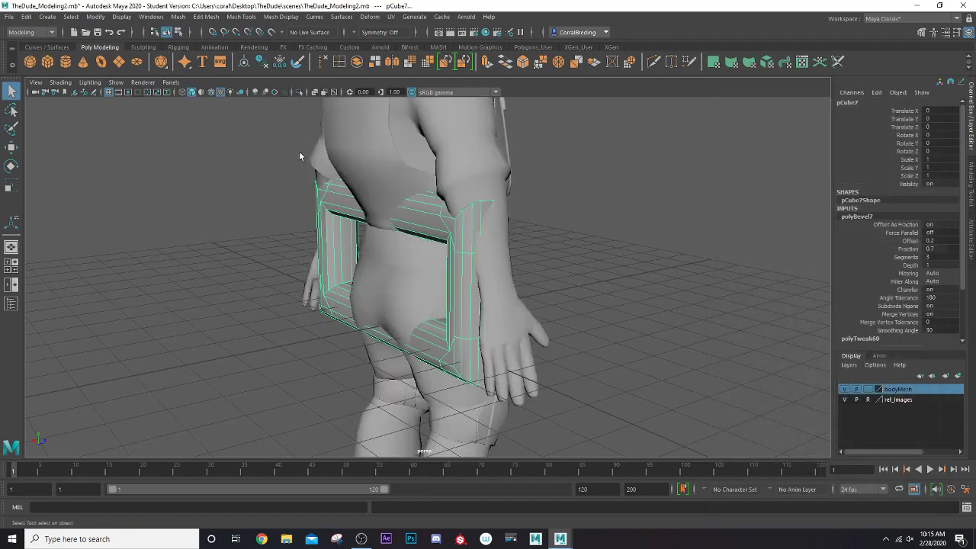
Move the frame in front of the character's chest, to about Y 4.34 and Z 1.72
{"action": "left_click_drag", "start_coordinate": [300, 157], "coordinate": [248, 244], "text": "alt"}
{"action": "right_click_drag", "start_coordinate": [248, 241], "coordinate": [313, 237], "text": "alt"}
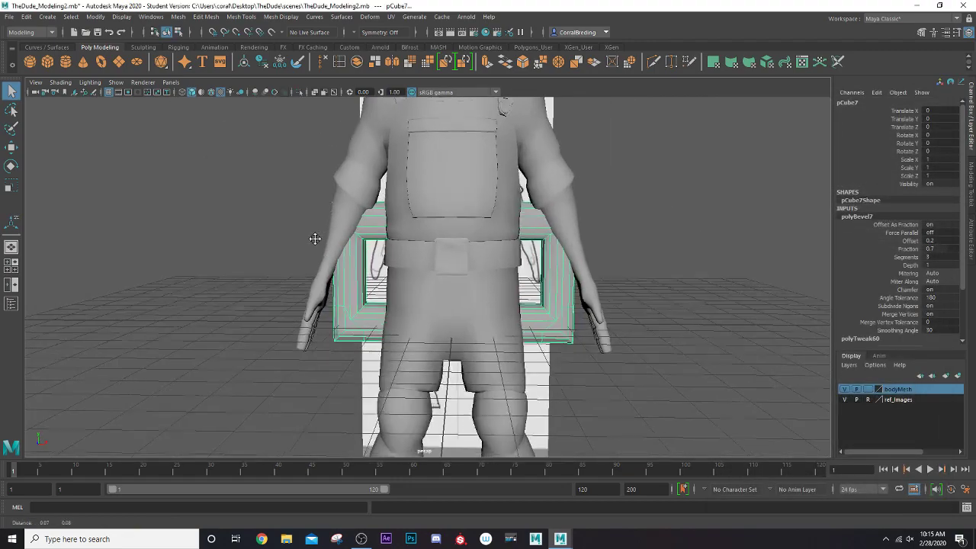
{"action": "middle_click_drag", "start_coordinate": [314, 238], "coordinate": [254, 340], "text": "alt"}
{"action": "key", "text": "w"}
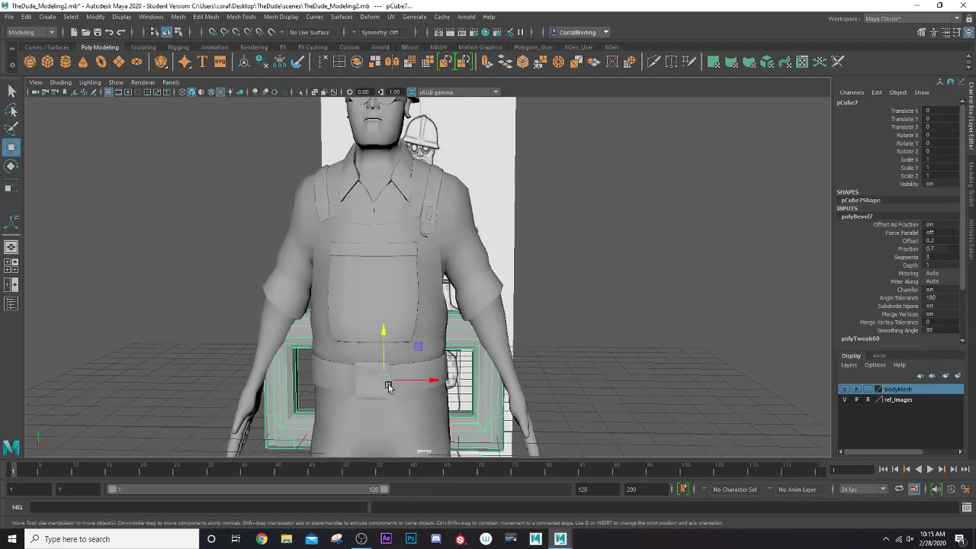
{"action": "left_click_drag", "start_coordinate": [390, 386], "coordinate": [336, 426], "text": "alt"}
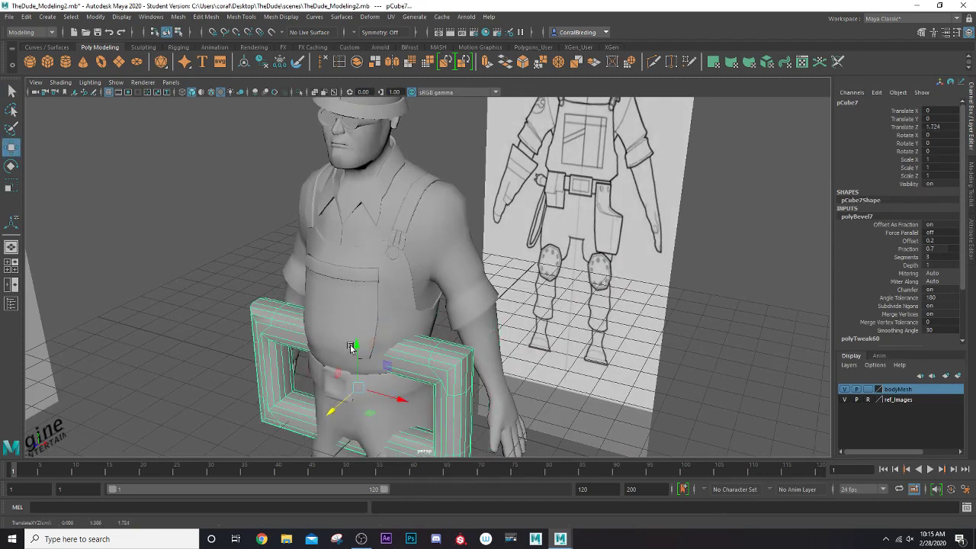
{"action": "left_click_drag", "start_coordinate": [353, 343], "coordinate": [353, 183]}
Scale the frame uniformly to about 0.36 and move it over the buckled strap at about X 0.84
{"action": "key", "text": "r"}
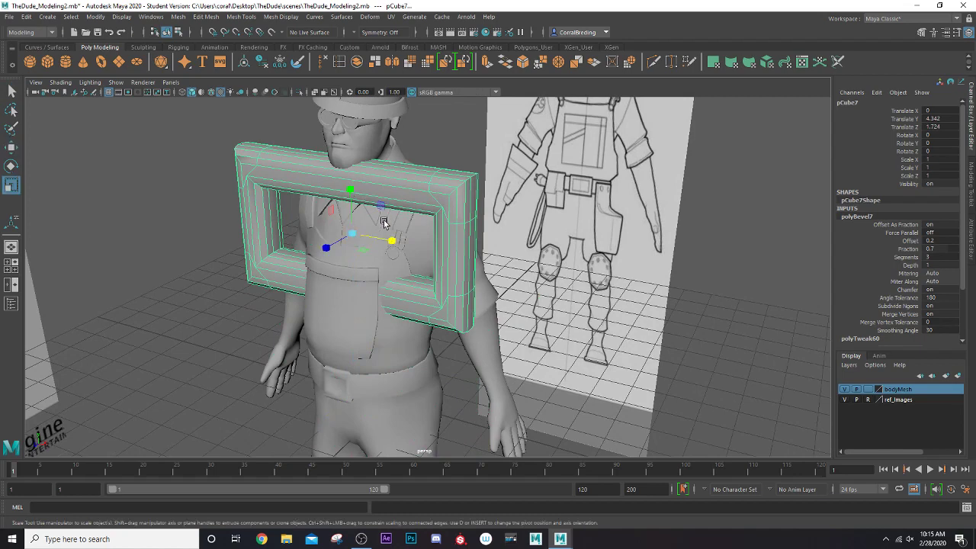
{"action": "left_click_drag", "start_coordinate": [347, 238], "coordinate": [249, 237]}
{"action": "key", "text": "w"}
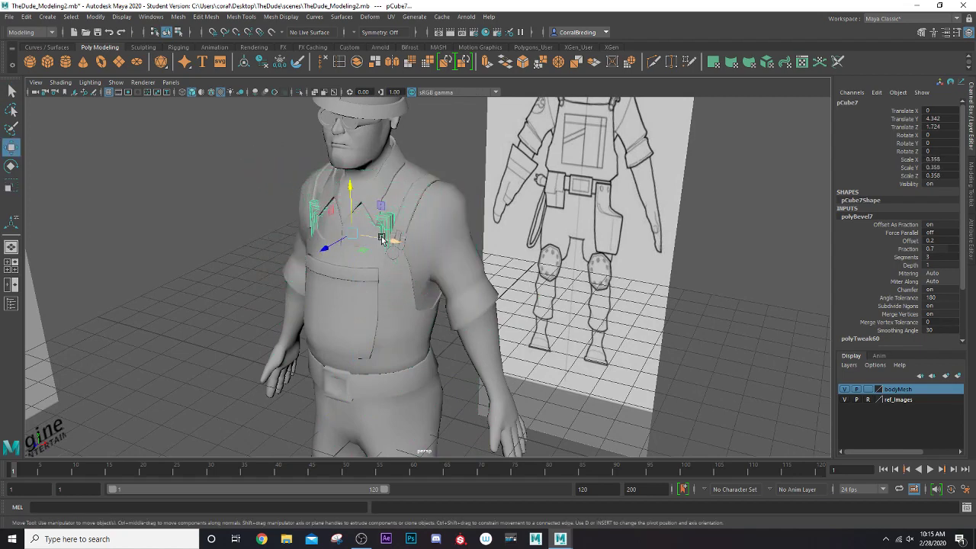
{"action": "left_click_drag", "start_coordinate": [382, 238], "coordinate": [408, 246]}
{"action": "scroll", "coordinate": [404, 246], "scroll_direction": "up", "scroll_amount": 3}
{"action": "middle_click_drag", "start_coordinate": [388, 215], "coordinate": [378, 299], "text": "alt"}
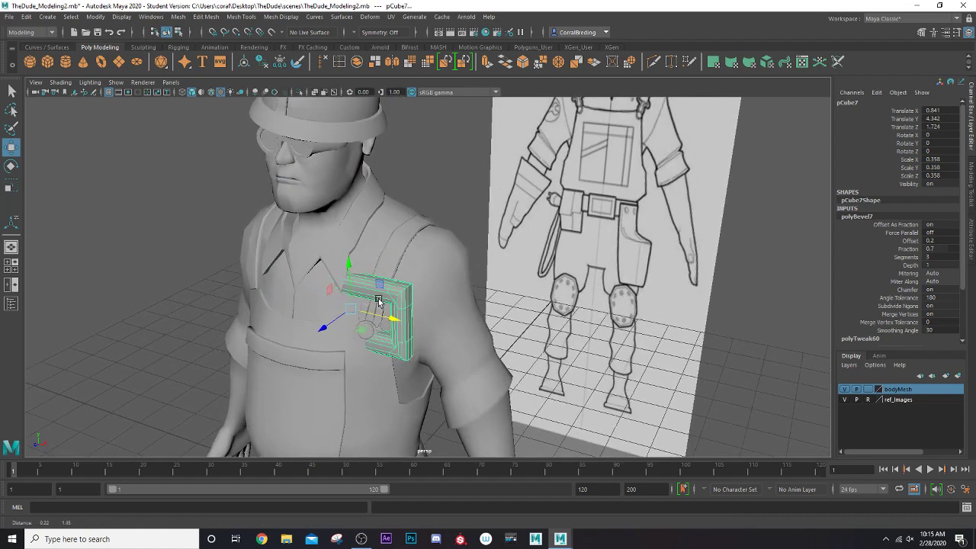
{"action": "left_click_drag", "start_coordinate": [378, 301], "coordinate": [366, 265], "text": "alt"}
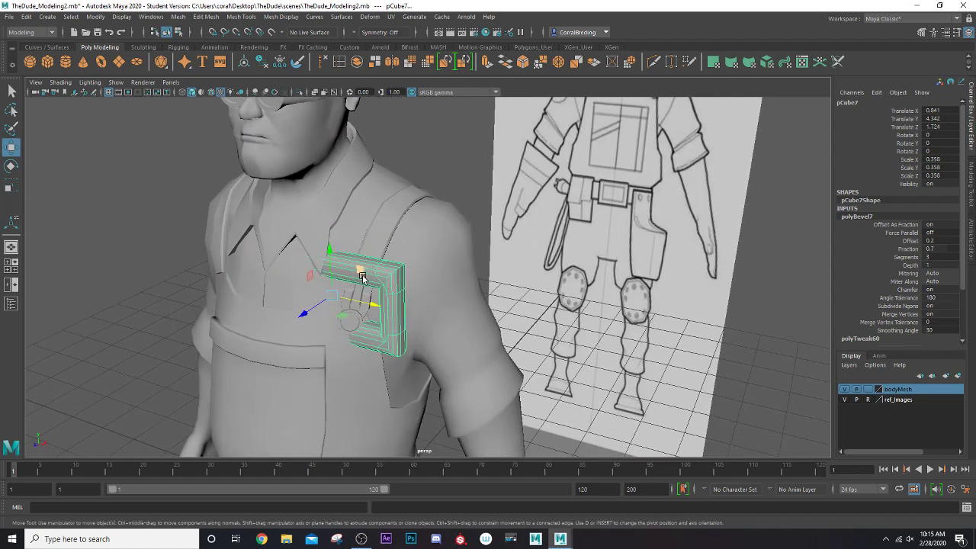
Scale the frame to about 0.19, rotate it to about -22.3, 29.1, -11.3 and move it onto the shoulder strap
{"action": "key", "text": "r"}
{"action": "left_click_drag", "start_coordinate": [333, 296], "coordinate": [318, 341]}
{"action": "key", "text": "e"}
{"action": "key", "text": "w"}
{"action": "left_click_drag", "start_coordinate": [257, 316], "coordinate": [243, 254]}
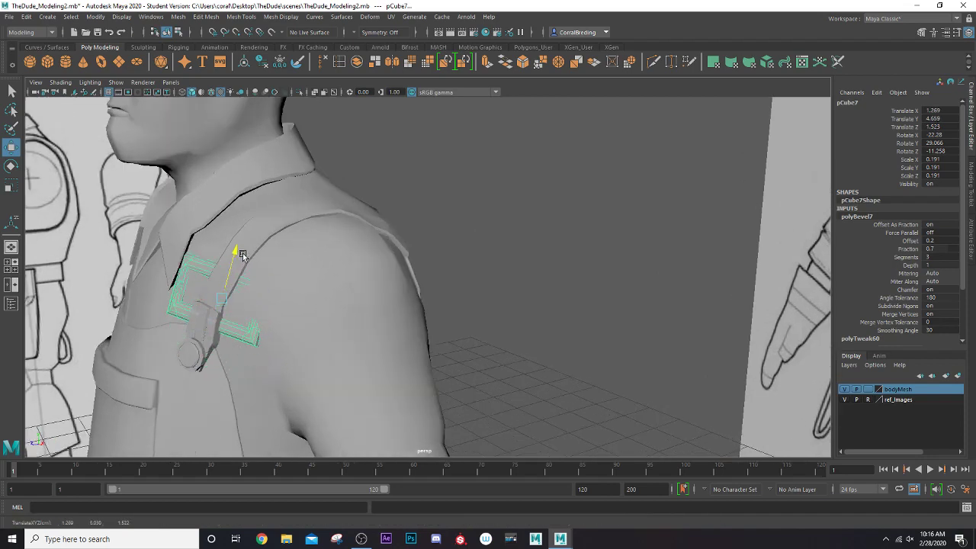
Scale the frame uniformly to 0.09 and position it at the strap's lower end above the buckle
{"action": "key", "text": "r"}
{"action": "mouse_move", "coordinate": [219, 298]}
{"action": "left_mouse_down"}
{"action": "mouse_move", "coordinate": [188, 296]}
{"action": "mouse_move", "coordinate": [211, 298]}
{"action": "mouse_move", "coordinate": [202, 299]}
{"action": "left_mouse_up"}
{"action": "key", "text": "w"}
{"action": "key", "text": "r"}
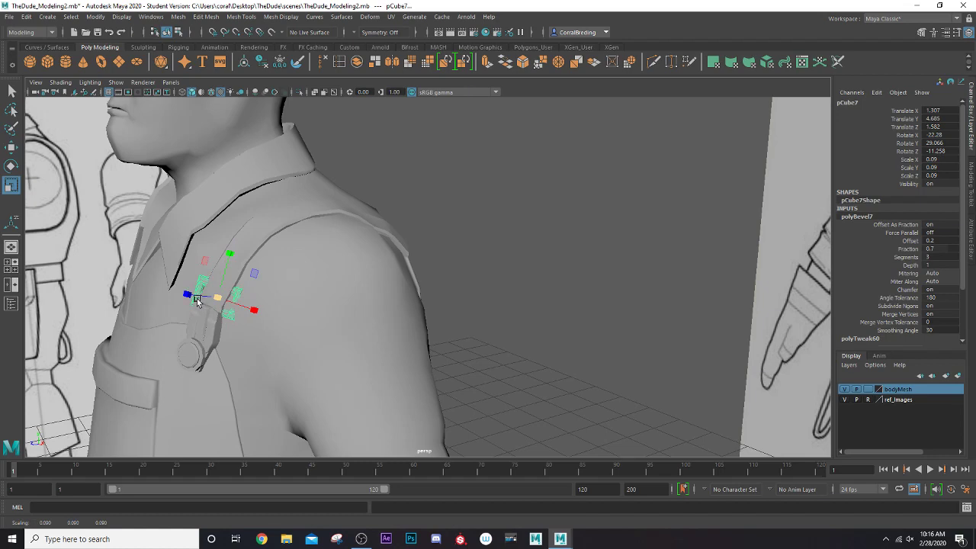
{"action": "key", "text": "w"}
{"action": "left_click_drag", "start_coordinate": [229, 264], "coordinate": [225, 266]}
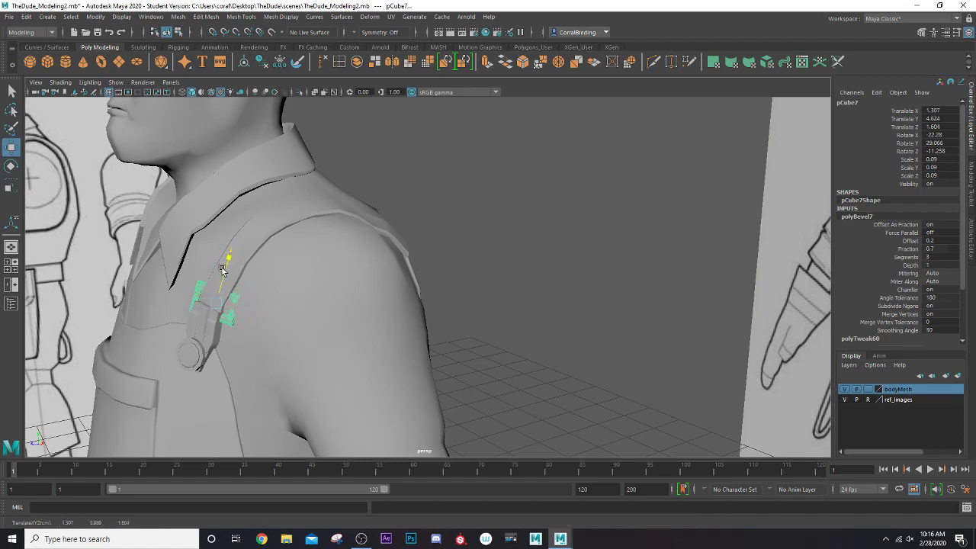
{"action": "left_click_drag", "start_coordinate": [190, 302], "coordinate": [263, 295]}
Rotate the frame to about -24.9, 23, -16.8 and move it to about 1.28, 4.62, 1.64 around the strap end
{"action": "key", "text": "e"}
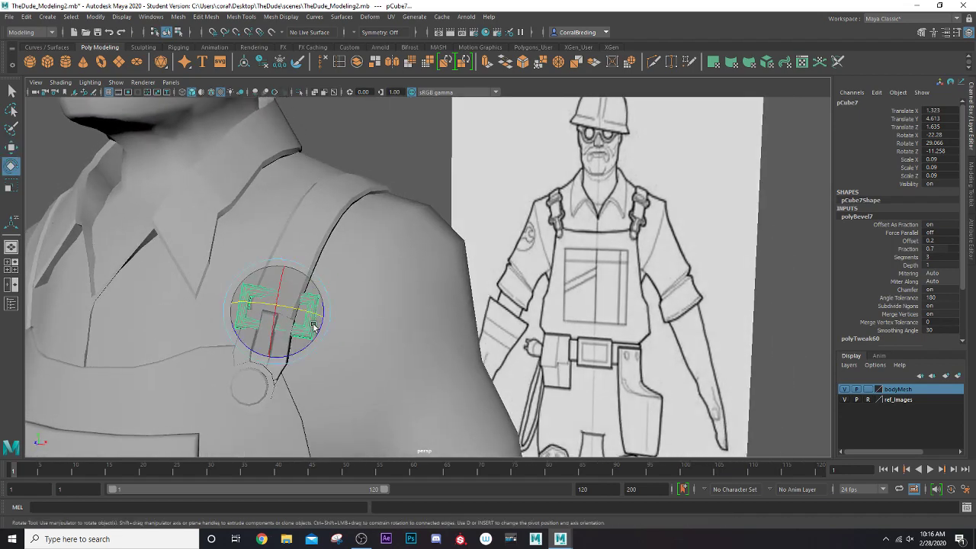
{"action": "left_click_drag", "start_coordinate": [312, 326], "coordinate": [270, 304]}
{"action": "key", "text": "w"}
{"action": "key", "text": "e"}
{"action": "key", "text": "w"}
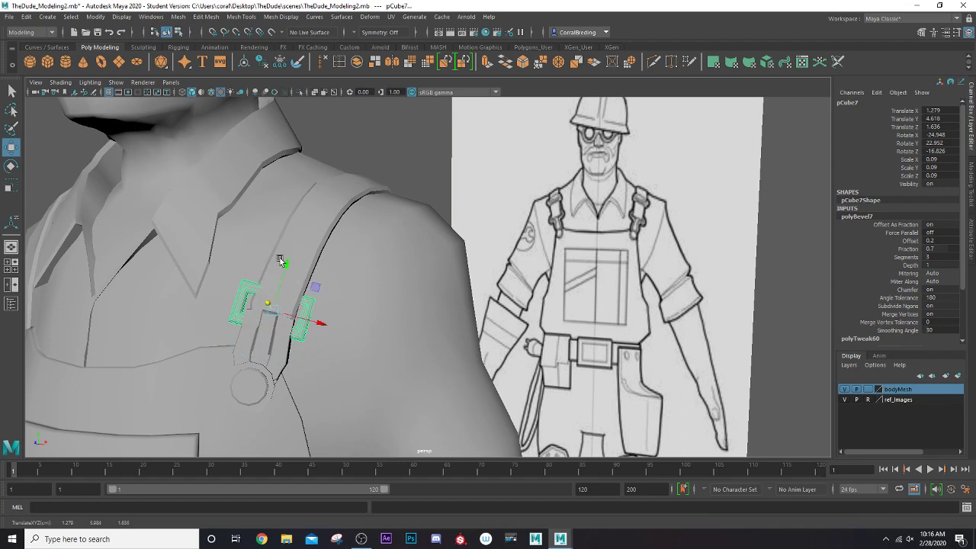
{"action": "left_click", "coordinate": [283, 261]}
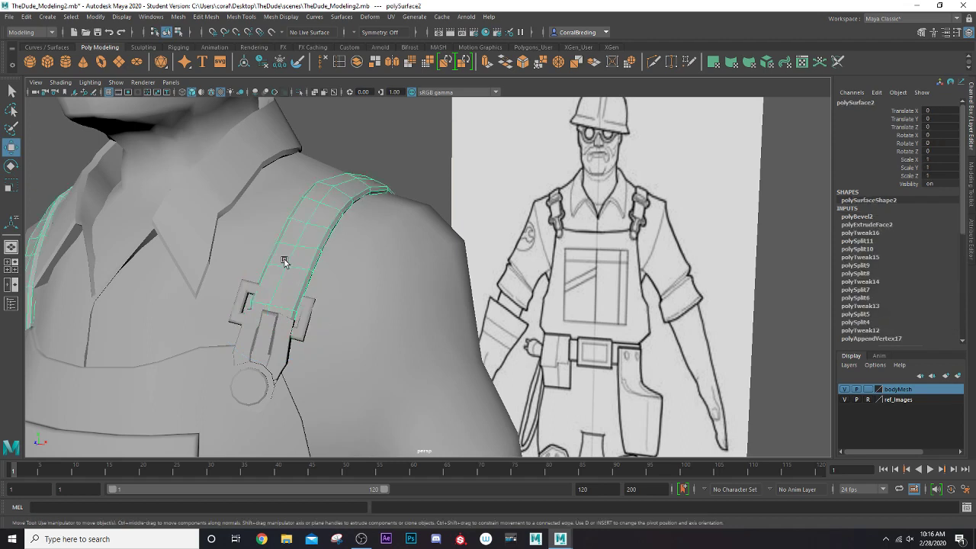
{"action": "left_click", "coordinate": [303, 328]}
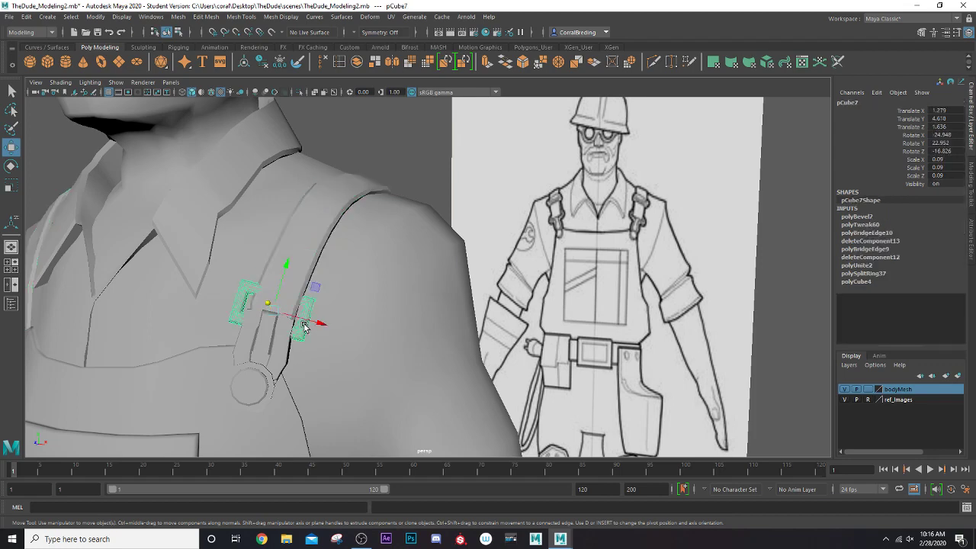
Duplicate the frame and move the copy up the strap onto the shoulder at about 1.29, 5.42, 1.12
{"action": "left_click_drag", "start_coordinate": [303, 328], "coordinate": [357, 259], "text": "alt"}
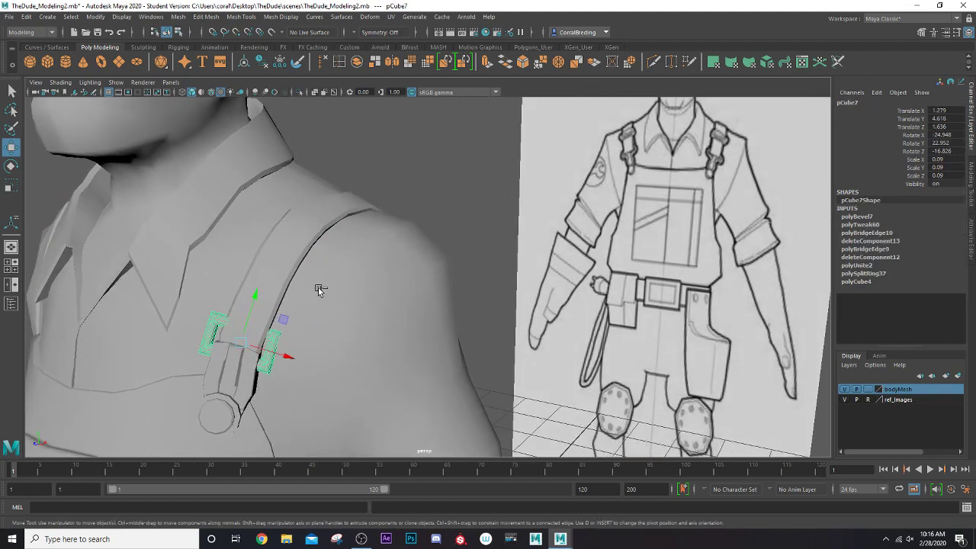
{"action": "key", "text": "ctrl+d"}
{"action": "left_click_drag", "start_coordinate": [262, 302], "coordinate": [202, 200], "text": "alt"}
{"action": "left_click_drag", "start_coordinate": [155, 233], "coordinate": [178, 240]}
{"action": "left_click_drag", "start_coordinate": [231, 201], "coordinate": [248, 167]}
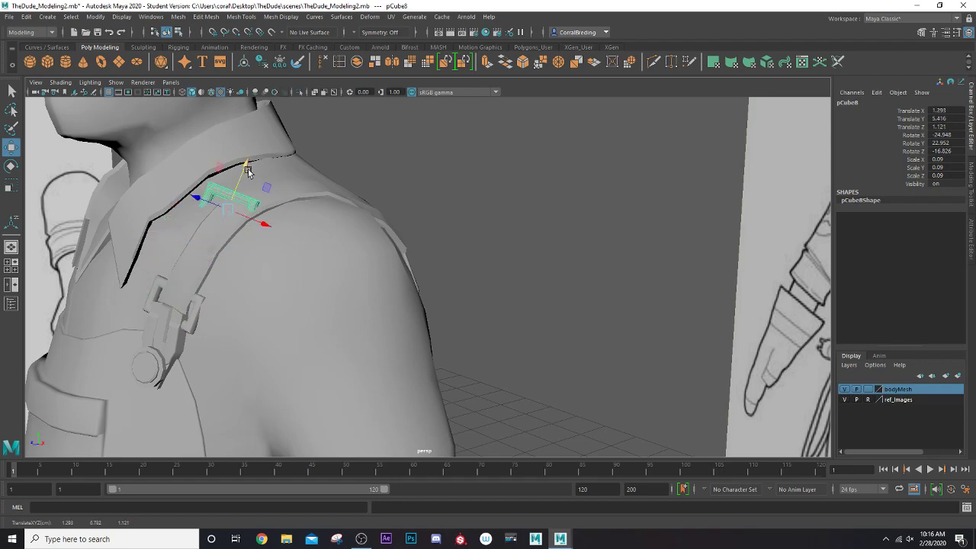
Rotate the copied frame to about -53.1, 22.7, -16.5 and shift it across the strap to about 1.39, 5.4, 1.09
{"action": "left_click_drag", "start_coordinate": [200, 194], "coordinate": [269, 199], "text": "alt"}
{"action": "key", "text": "e"}
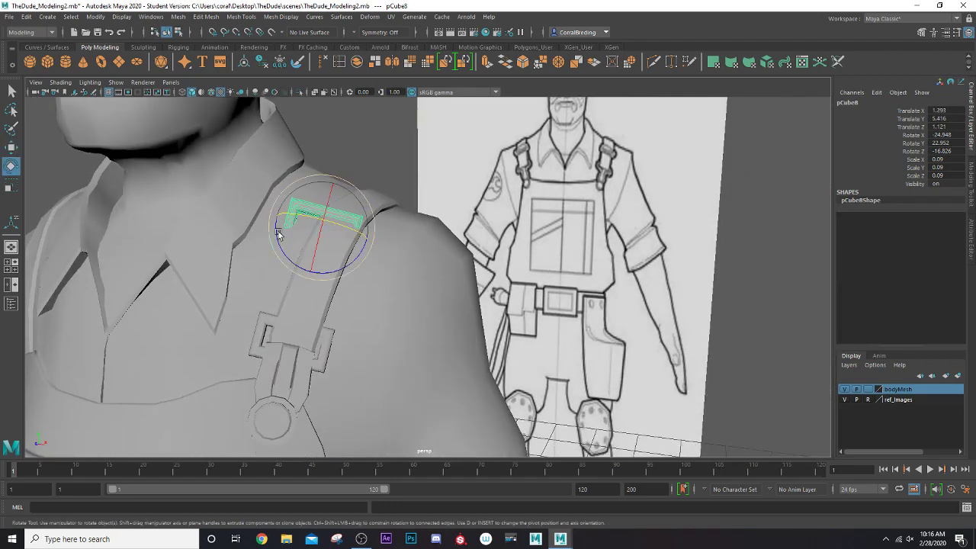
{"action": "left_click_drag", "start_coordinate": [314, 240], "coordinate": [363, 211]}
{"action": "key", "text": "w"}
{"action": "key", "text": "e"}
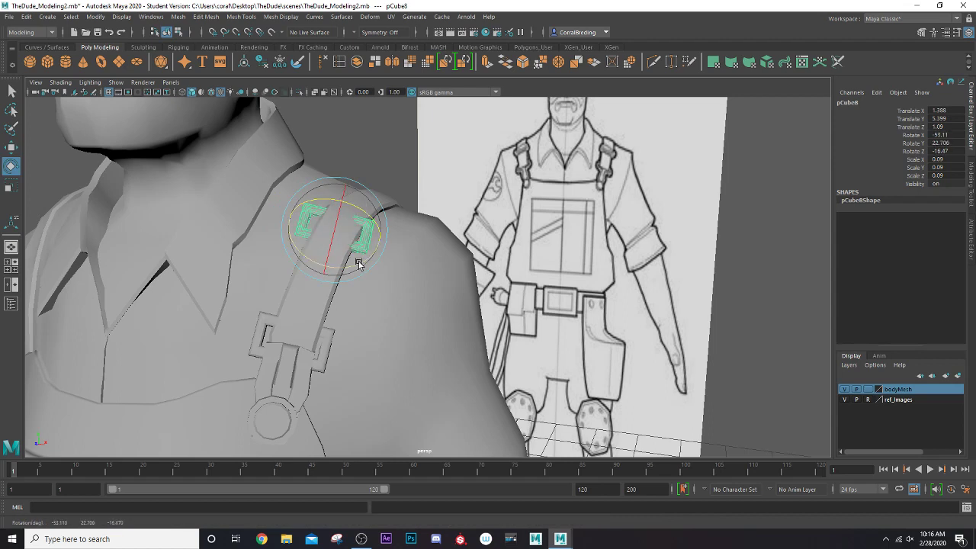
Narrow the upper frame to Scale X 0.077, rotate it to about -71.1, 17, -20.9 and centre it on the strap at about X 1.41
{"action": "left_click_drag", "start_coordinate": [358, 262], "coordinate": [344, 228]}
{"action": "key", "text": "w"}
{"action": "key", "text": "r"}
{"action": "key", "text": "w"}
{"action": "key", "text": "e"}
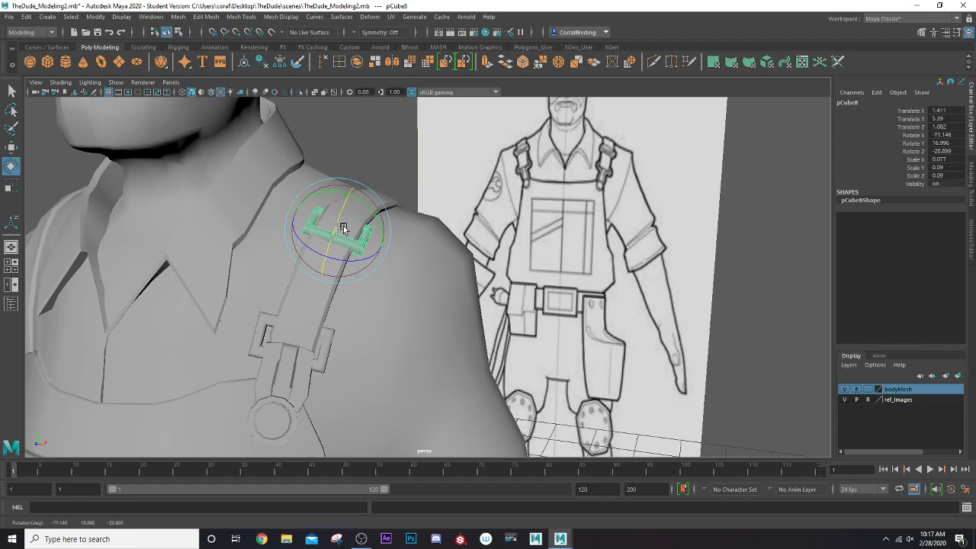
Examine the placement of the strap hardware against the reference drawing from a wider view
{"action": "scroll", "coordinate": [341, 233], "scroll_direction": "down", "scroll_amount": 5}
{"action": "middle_click_drag", "start_coordinate": [440, 348], "coordinate": [422, 305], "text": "alt"}
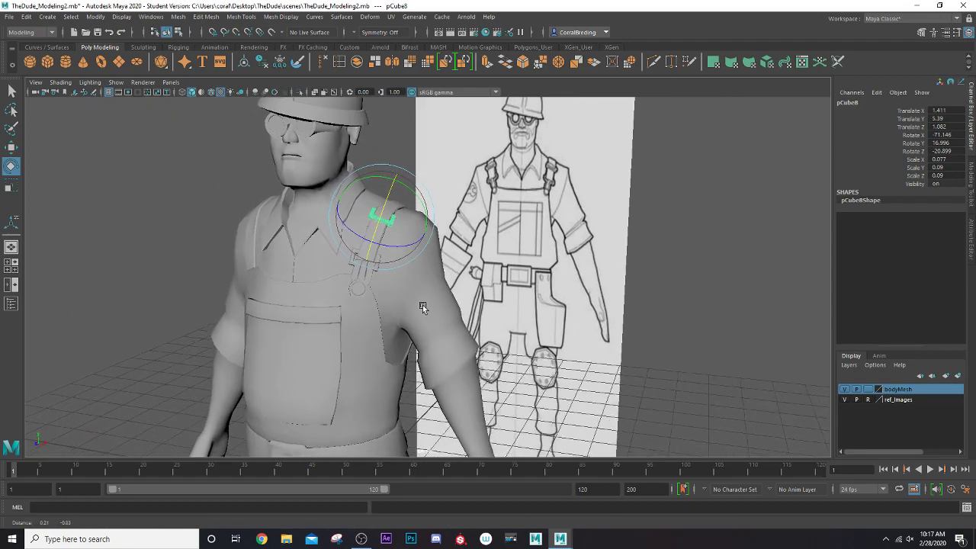
{"action": "scroll", "coordinate": [422, 305], "scroll_direction": "down", "scroll_amount": 4}
{"action": "left_click_drag", "start_coordinate": [423, 305], "coordinate": [327, 288], "text": "alt"}
{"action": "scroll", "coordinate": [327, 288], "scroll_direction": "up", "scroll_amount": 3}
{"action": "scroll", "coordinate": [330, 288], "scroll_direction": "up", "scroll_amount": 3}
{"action": "key", "text": "q"}
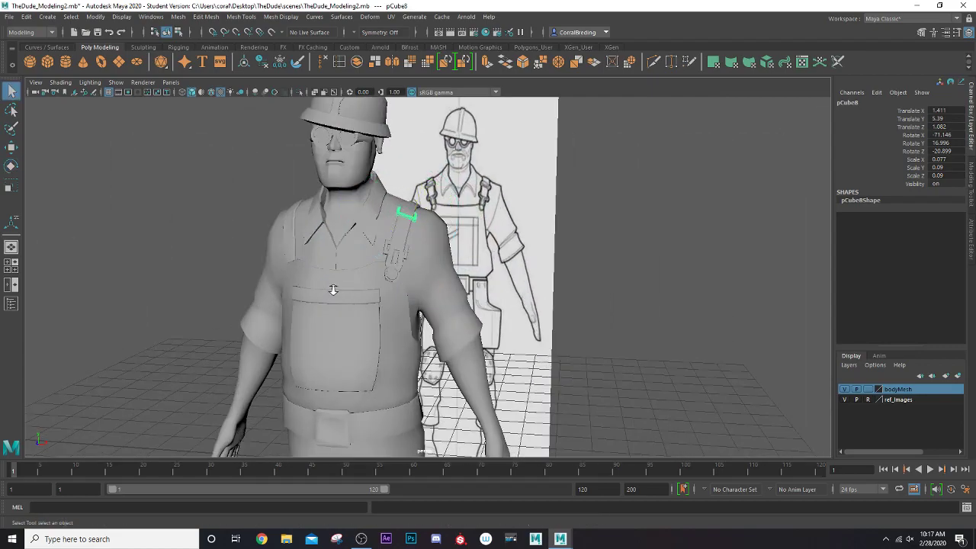
{"action": "scroll", "coordinate": [390, 267], "scroll_direction": "up", "scroll_amount": 3}
{"action": "scroll", "coordinate": [390, 273], "scroll_direction": "down", "scroll_amount": 2}
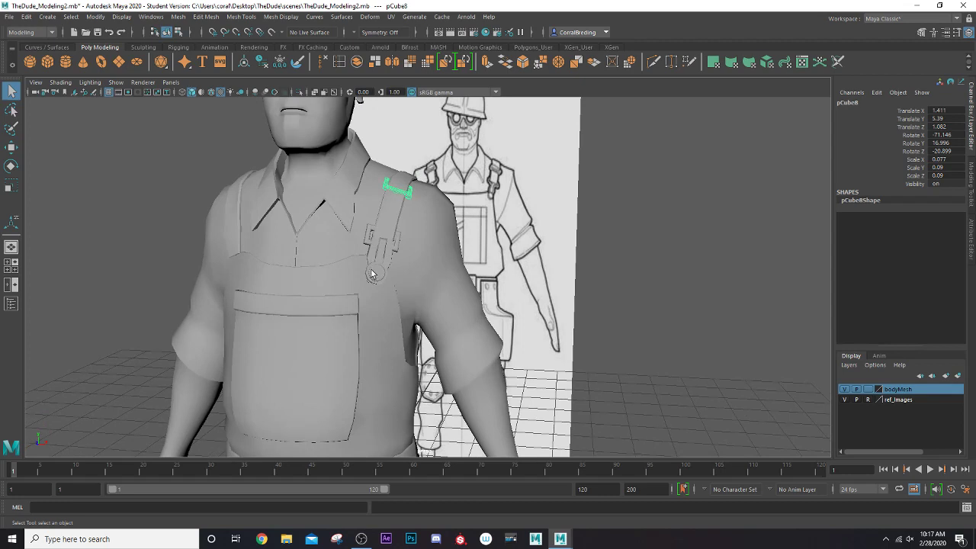
Group the round button, the buckle and both frames on the strap together
{"action": "left_click", "coordinate": [376, 272]}
{"action": "left_click", "coordinate": [397, 247], "text": "shift"}
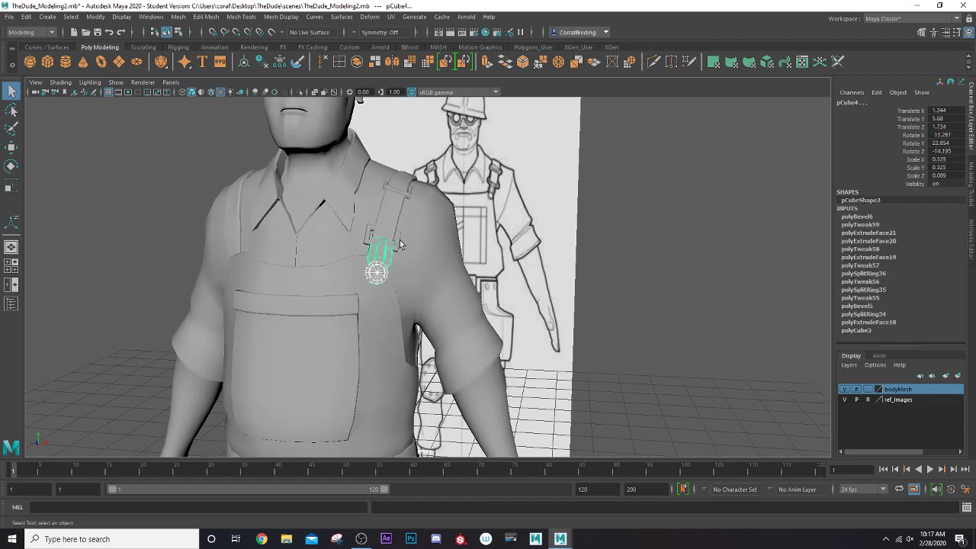
{"action": "left_click", "coordinate": [399, 243], "text": "shift"}
{"action": "left_click", "coordinate": [405, 195]}
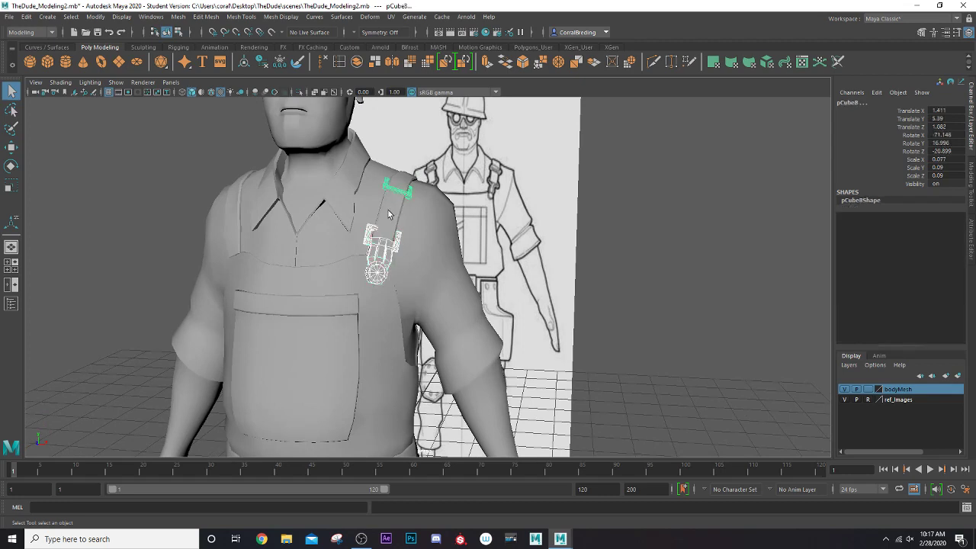
{"action": "left_click_drag", "start_coordinate": [378, 227], "coordinate": [374, 232], "text": "alt"}
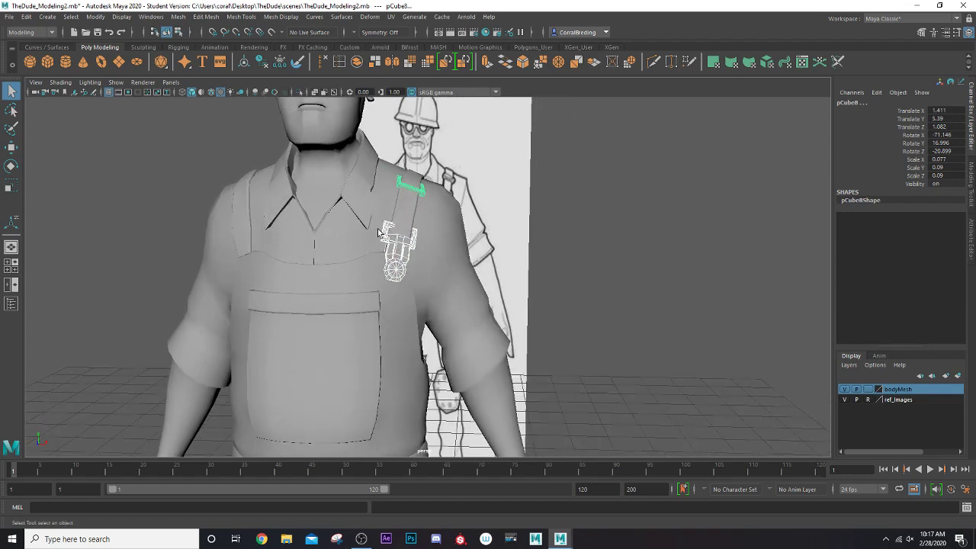
{"action": "key", "text": "ctrl+g"}
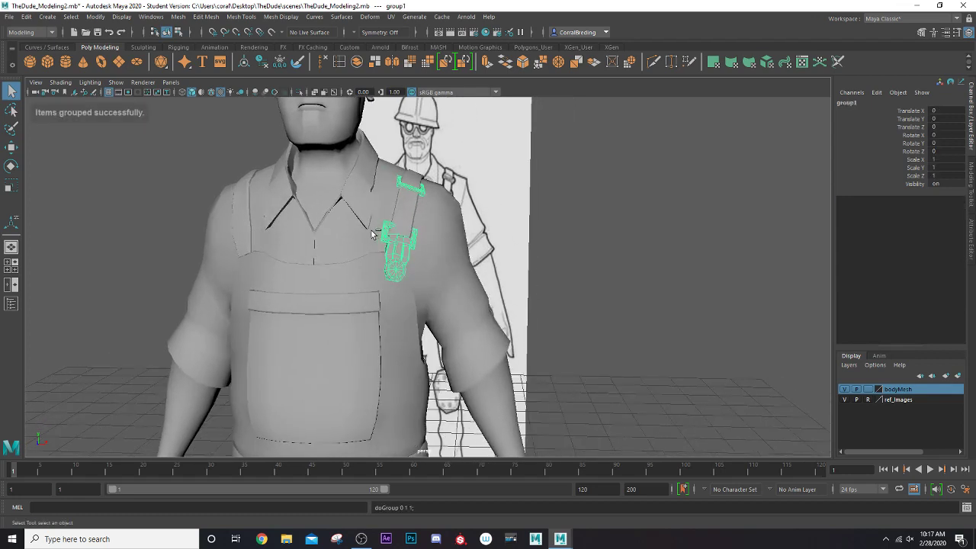
Duplicate the hardware group and mirror the copy onto the opposite strap by setting Scale X to -1
{"action": "key", "text": "ctrl+g"}
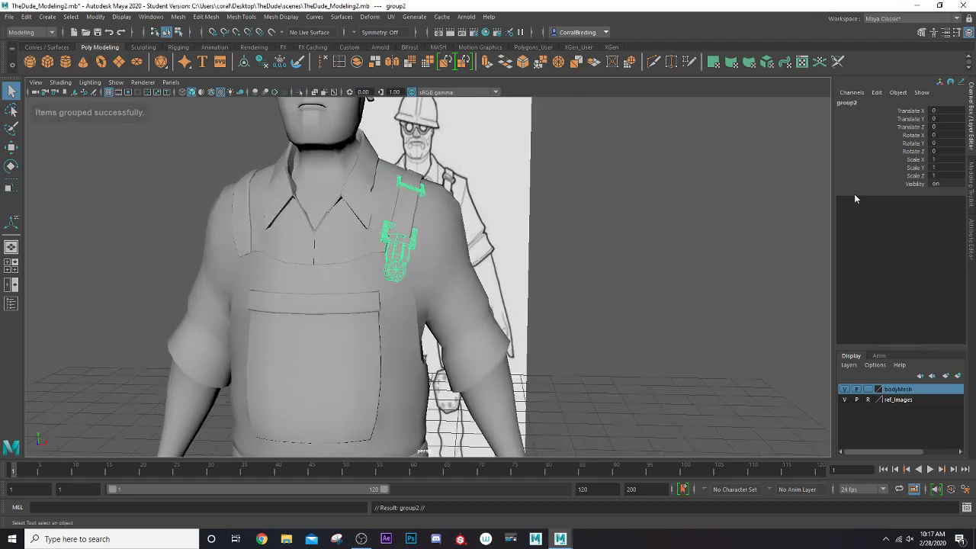
{"action": "left_click", "coordinate": [946, 159]}
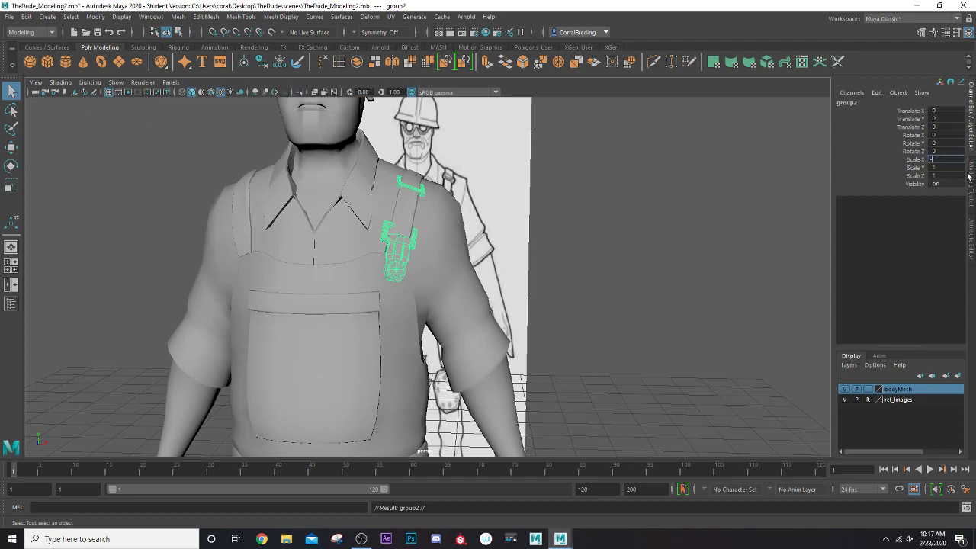
{"action": "key", "text": "Return"}
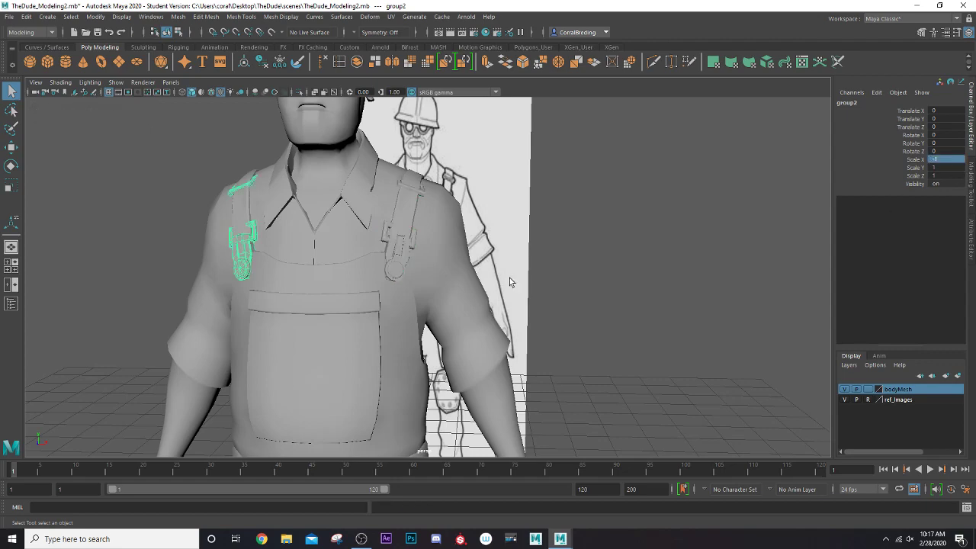
Deselect the mirrored hardware, save the scene and examine the torso and belt against the reference drawing
{"action": "left_click", "coordinate": [579, 281]}
{"action": "left_click_drag", "start_coordinate": [580, 280], "coordinate": [482, 293], "text": "alt"}
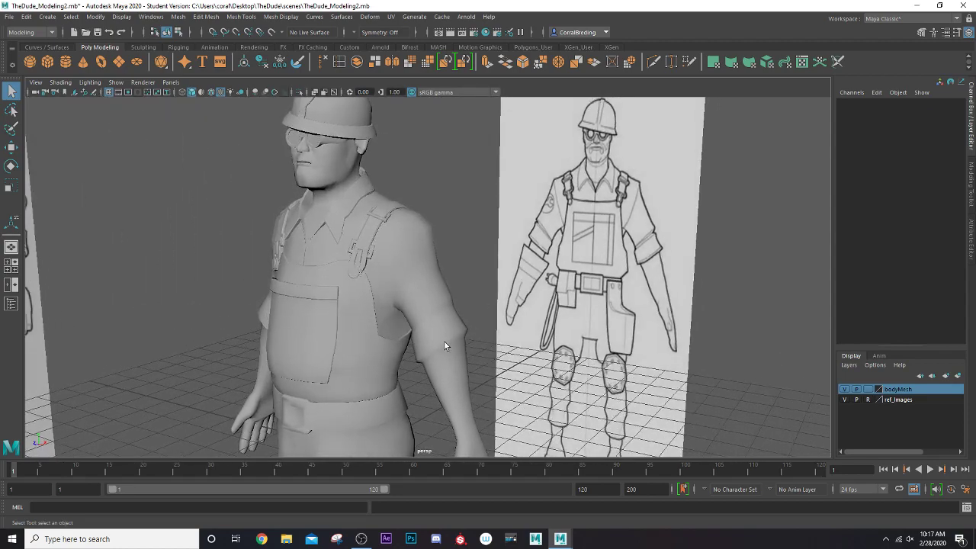
{"action": "middle_click_drag", "start_coordinate": [387, 379], "coordinate": [411, 311], "text": "alt"}
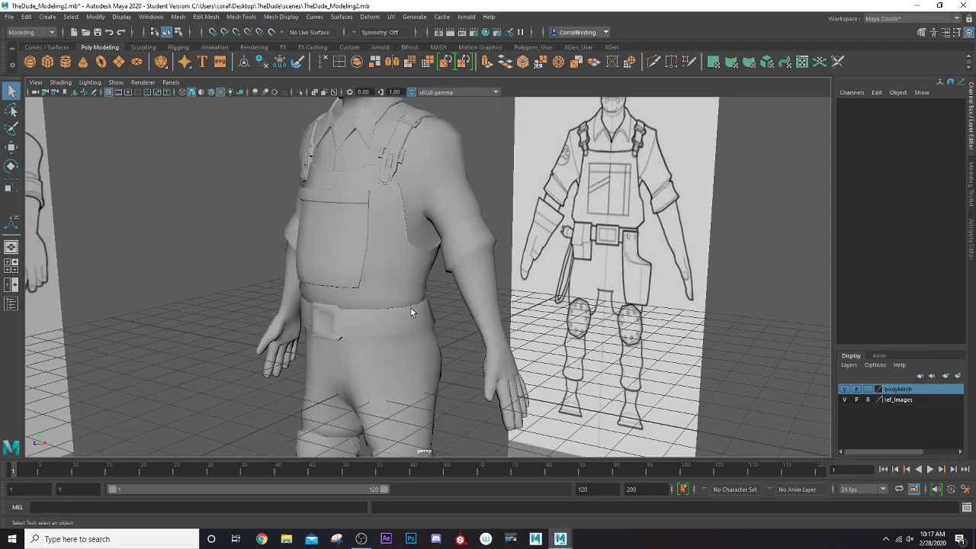
{"action": "scroll", "coordinate": [338, 370], "scroll_direction": "down", "scroll_amount": 8}
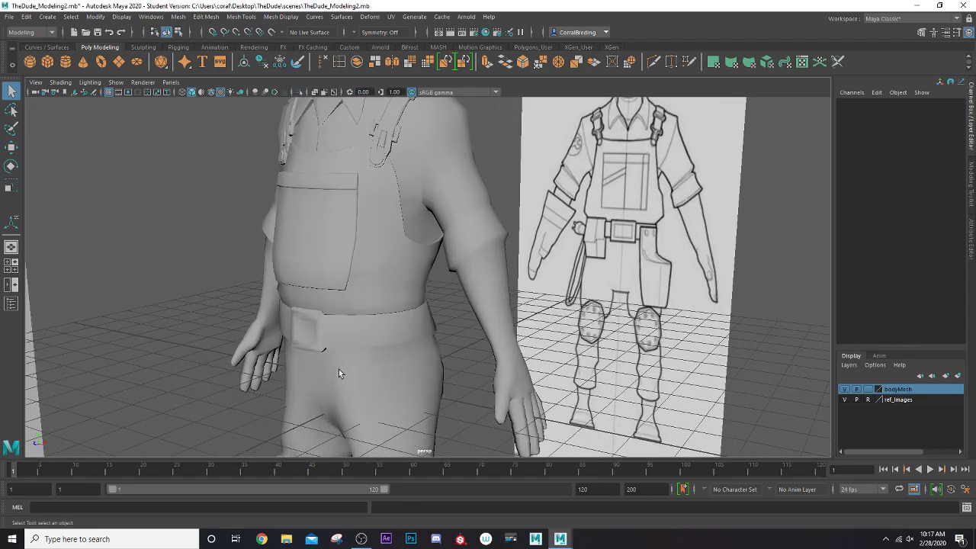